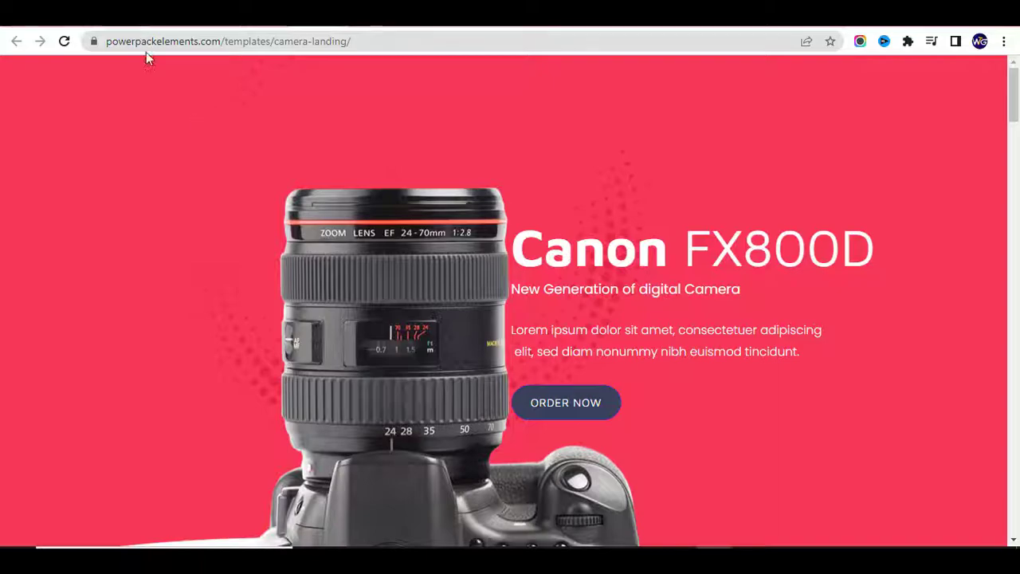
Step: Scroll through the first template demos, from camera landing to car booking
scroll(536, 262, down, 10)
scroll(537, 262, down, 20)
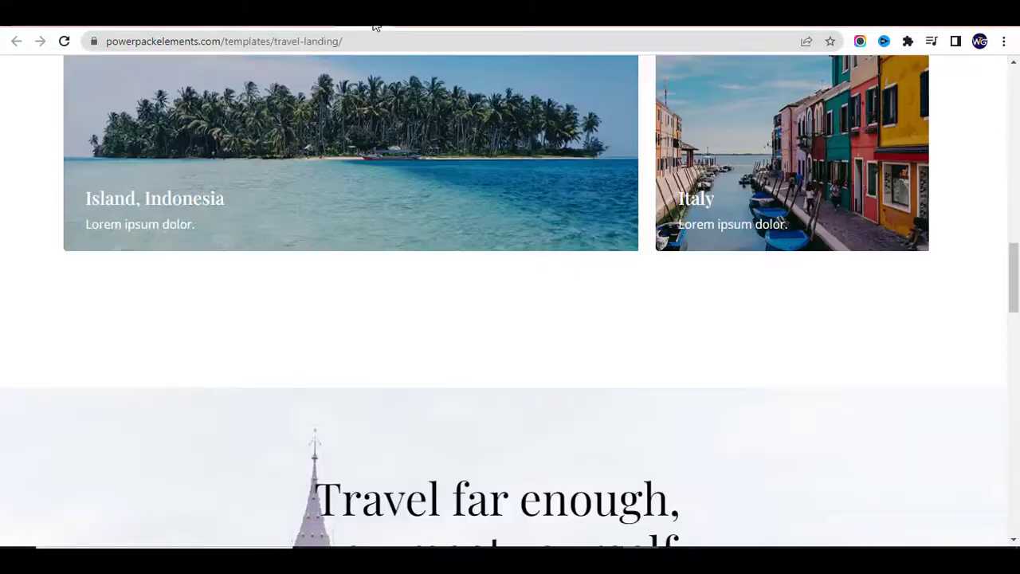
scroll(437, 225, up, 10)
scroll(433, 213, down, 6)
scroll(434, 203, down, 15)
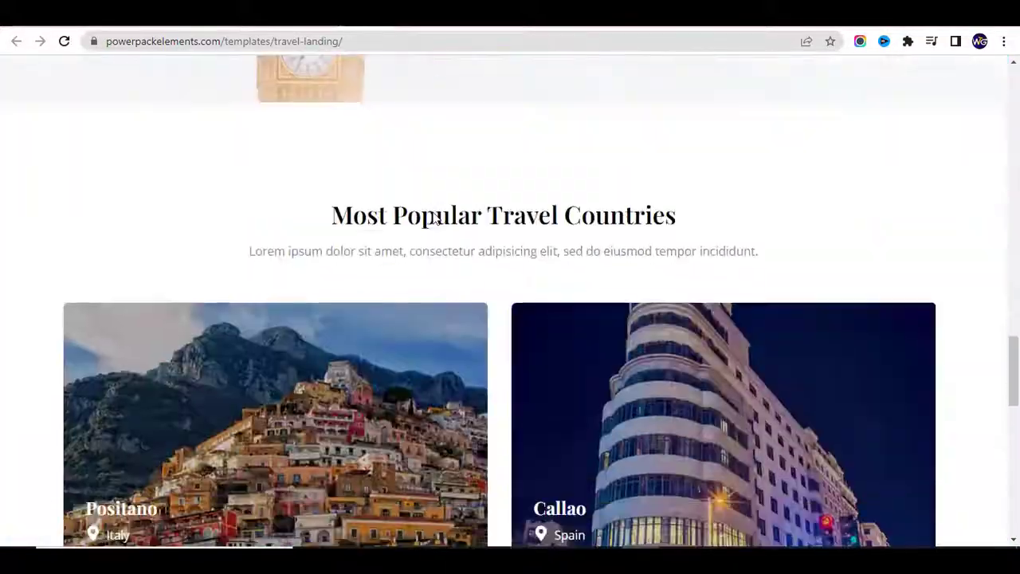
scroll(435, 204, up, 12)
scroll(430, 160, up, 10)
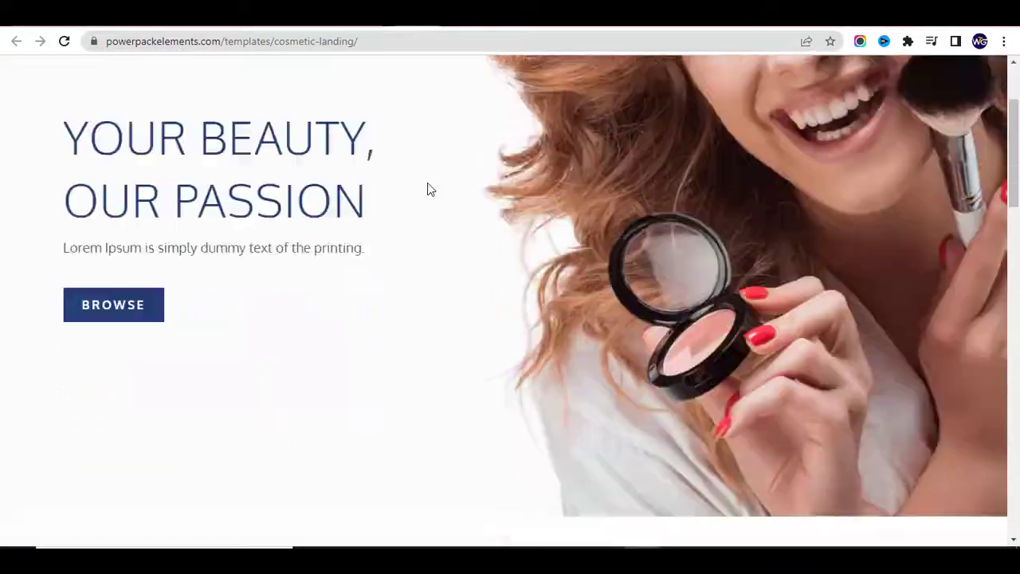
scroll(428, 189, up, 2)
scroll(431, 182, down, 12)
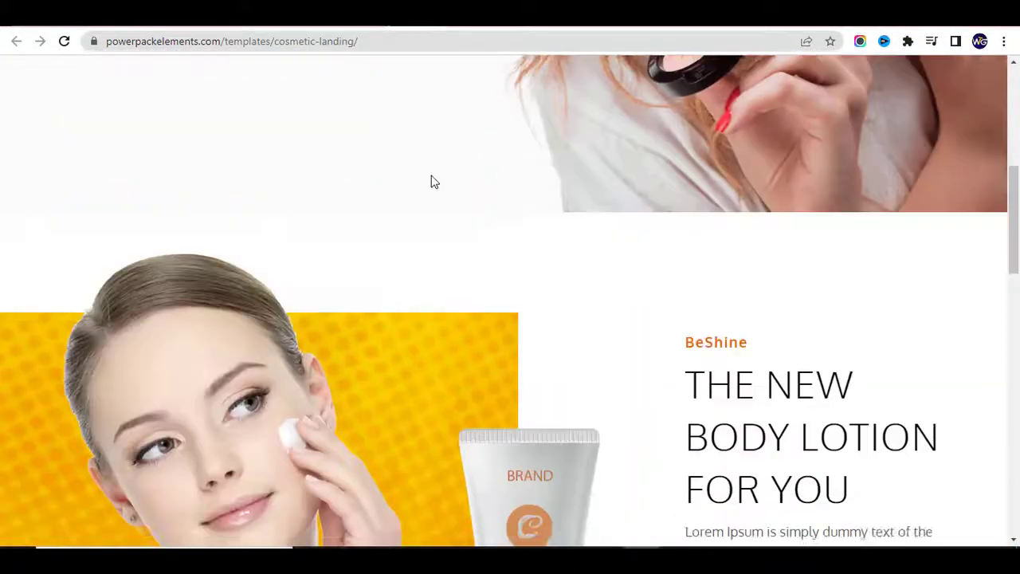
scroll(431, 179, down, 6)
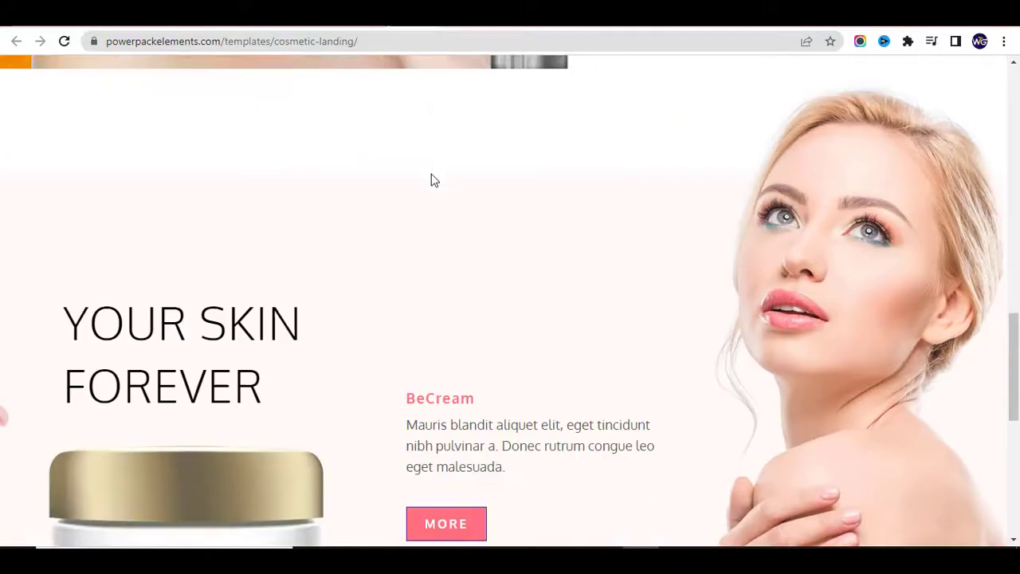
scroll(431, 175, up, 2)
scroll(428, 169, up, 12)
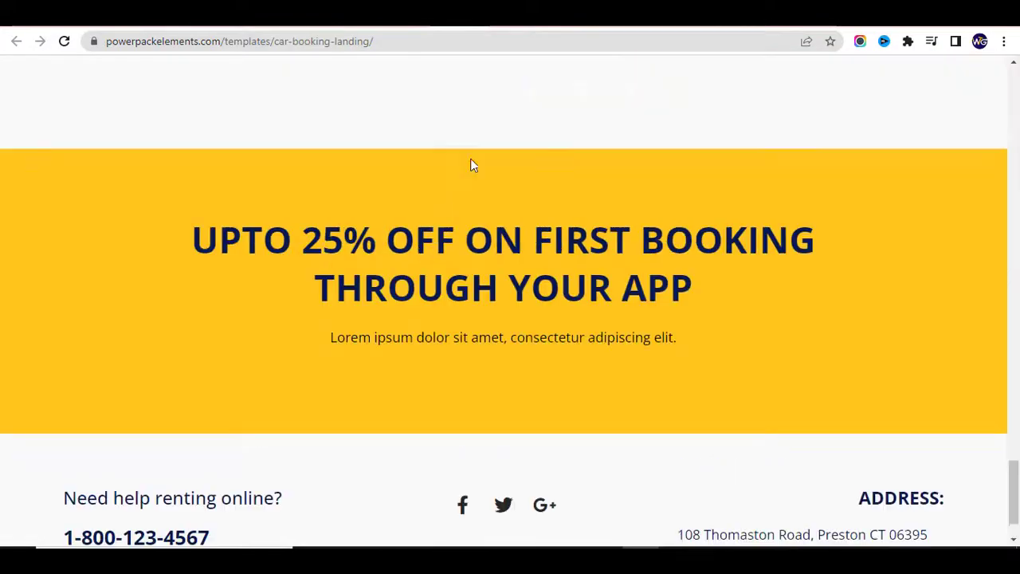
scroll(510, 172, up, 15)
scroll(536, 181, down, 10)
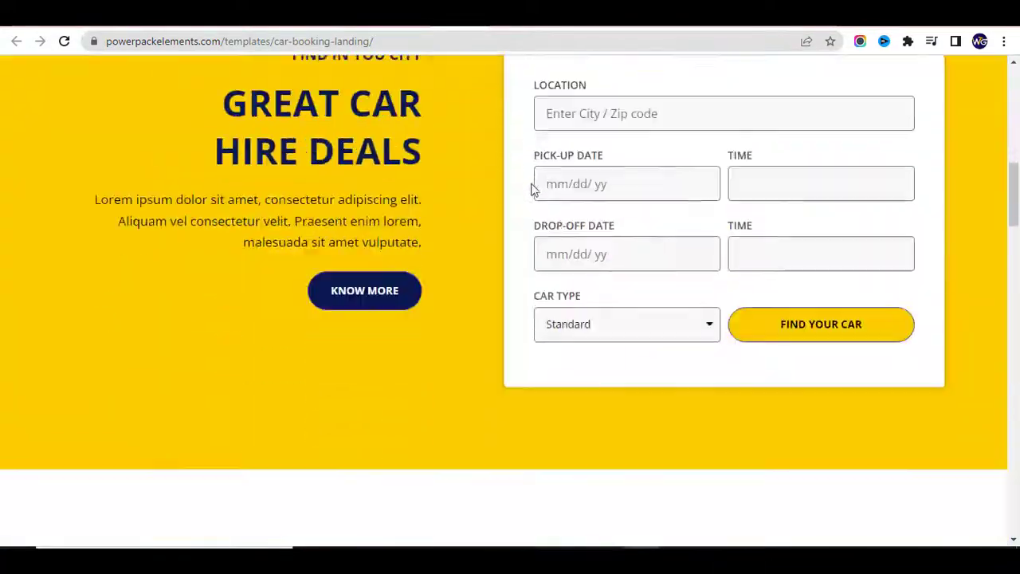
scroll(501, 259, down, 15)
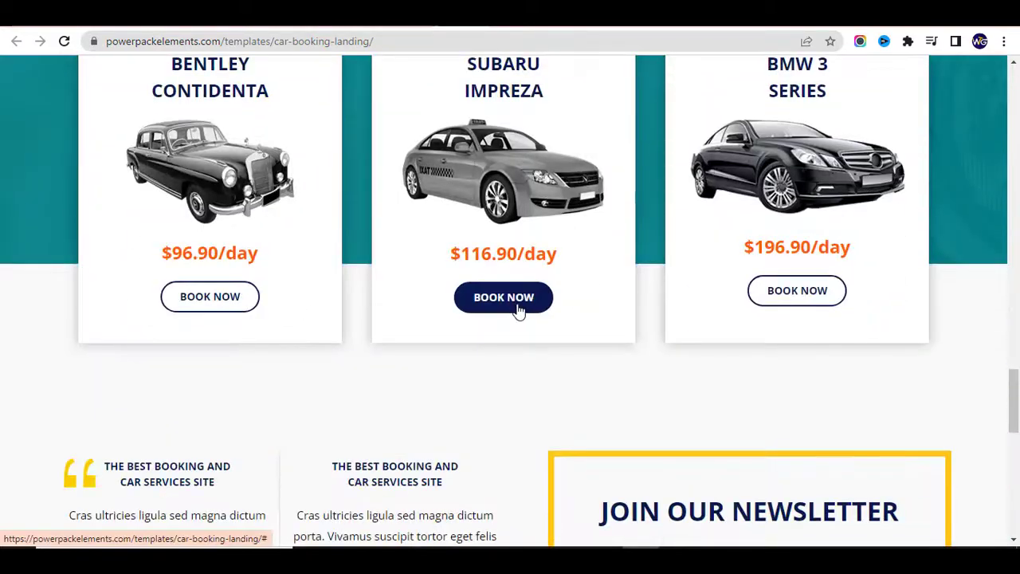
scroll(517, 305, down, 10)
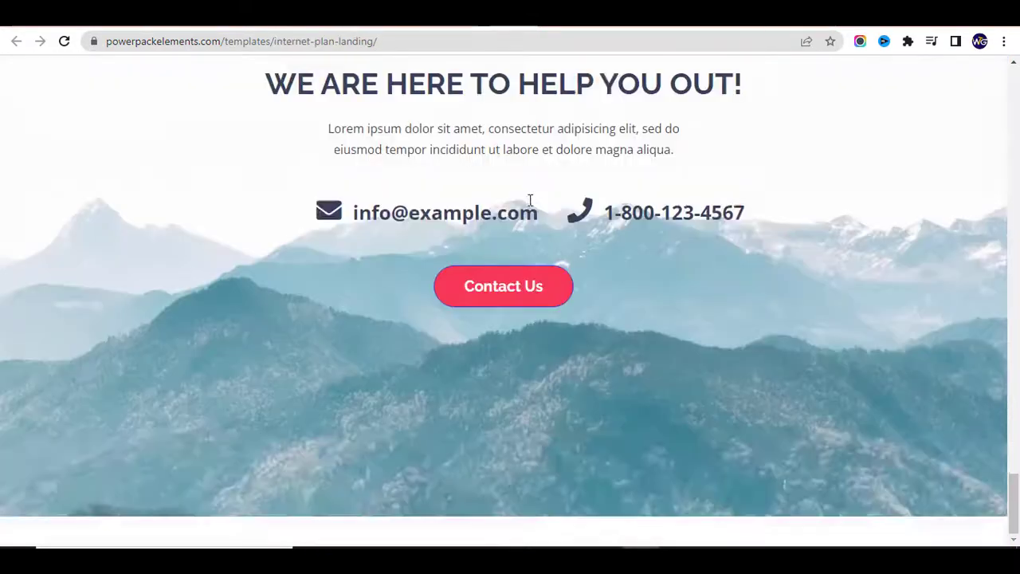
scroll(532, 217, up, 8)
scroll(532, 217, up, 12)
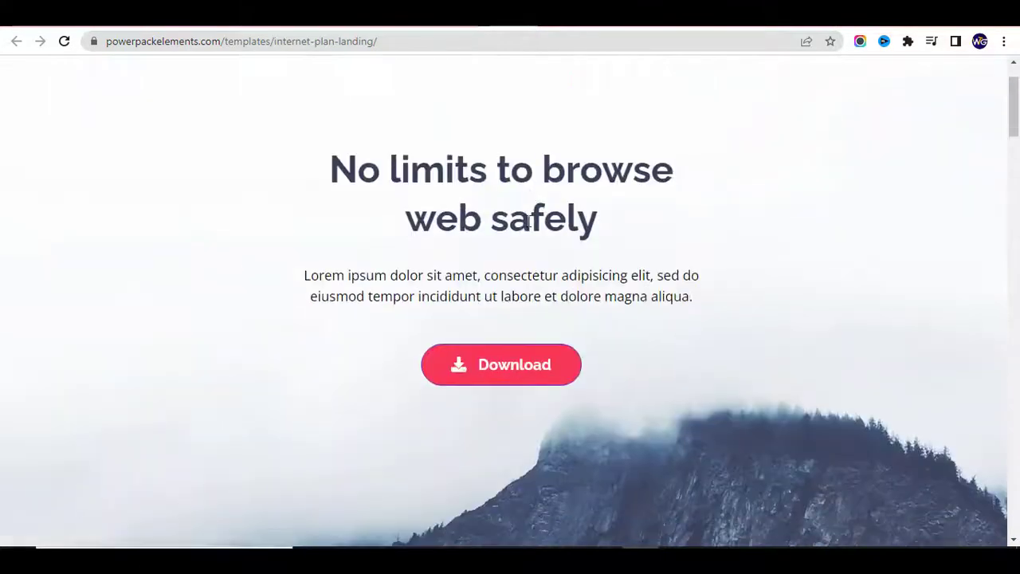
scroll(499, 381, down, 12)
scroll(510, 392, down, 10)
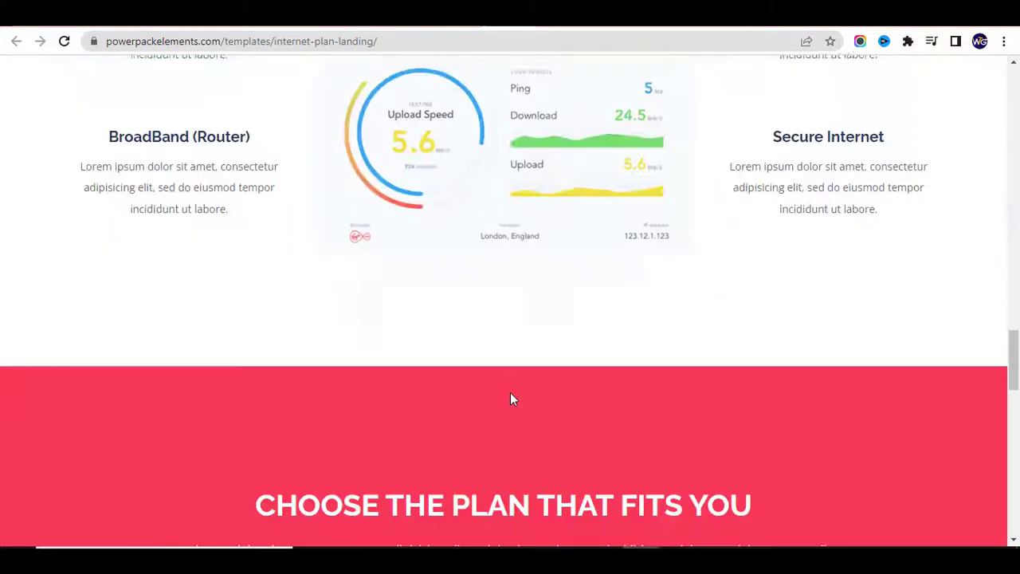
scroll(510, 393, up, 2)
scroll(506, 395, down, 10)
Step: Preview the renovation, electrician and spa landing page demos
click(548, 30)
scroll(565, 139, down, 15)
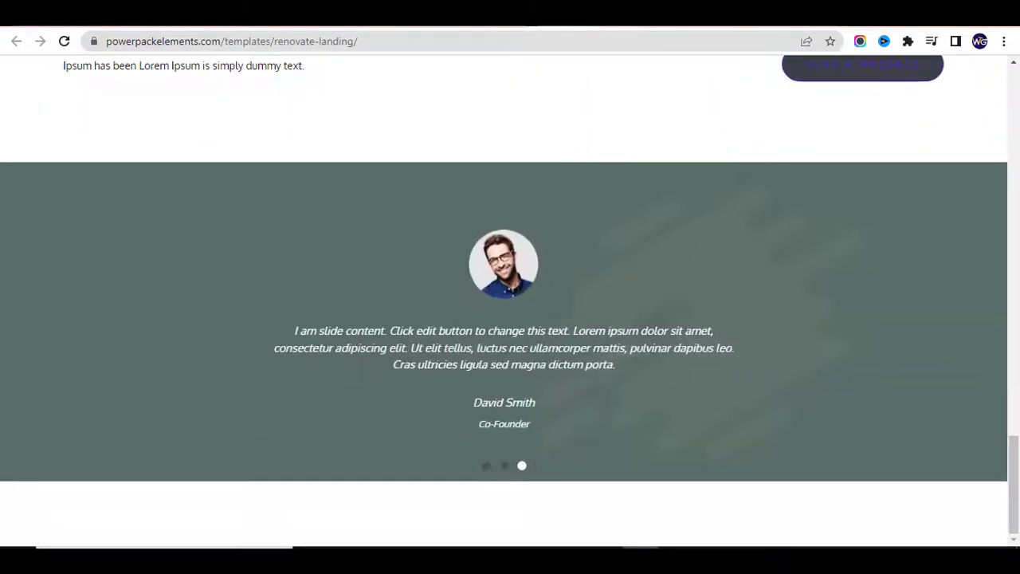
click(547, 30)
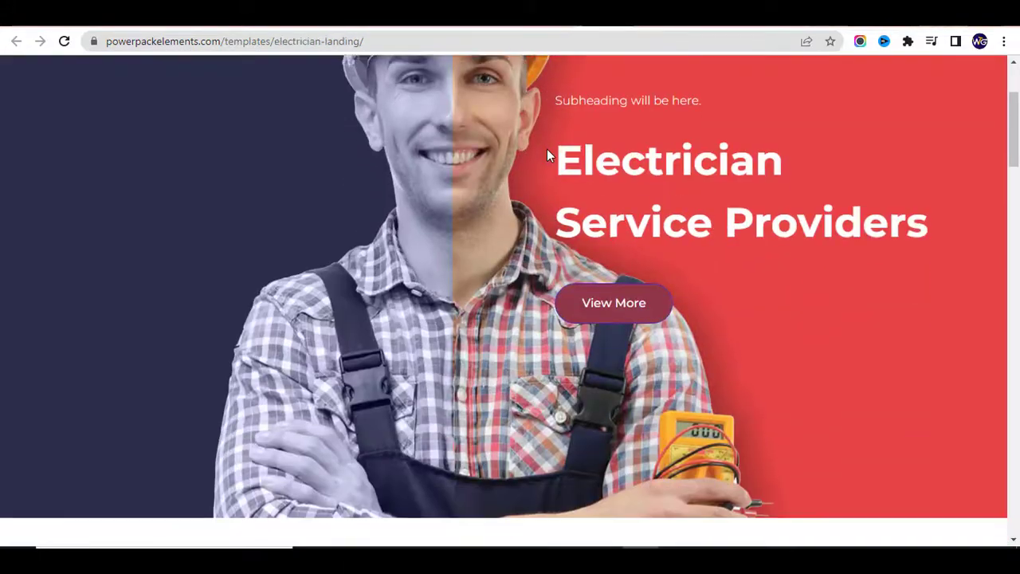
scroll(547, 152, down, 15)
key(ctrl+Tab)
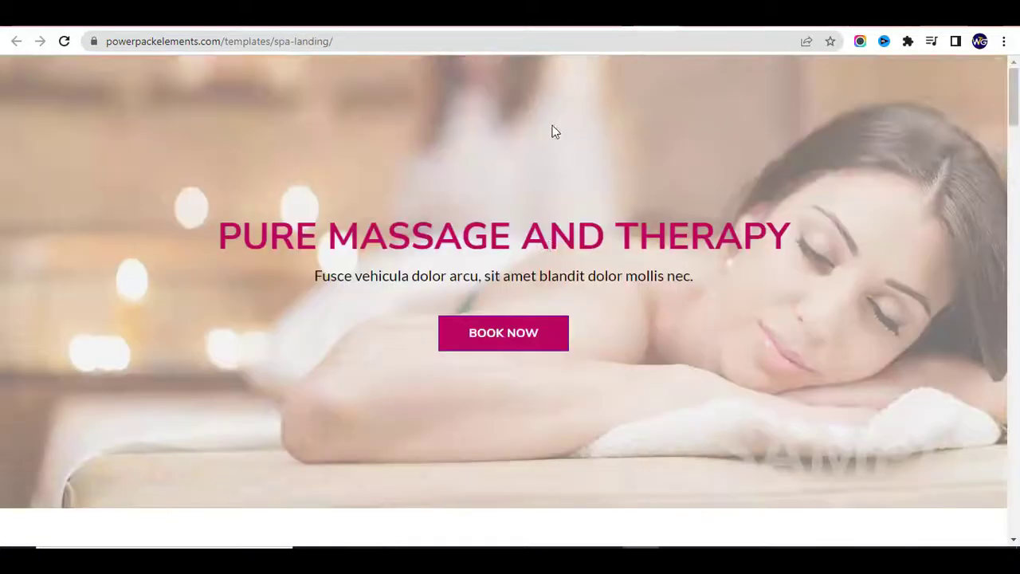
scroll(550, 139, down, 15)
scroll(549, 146, down, 8)
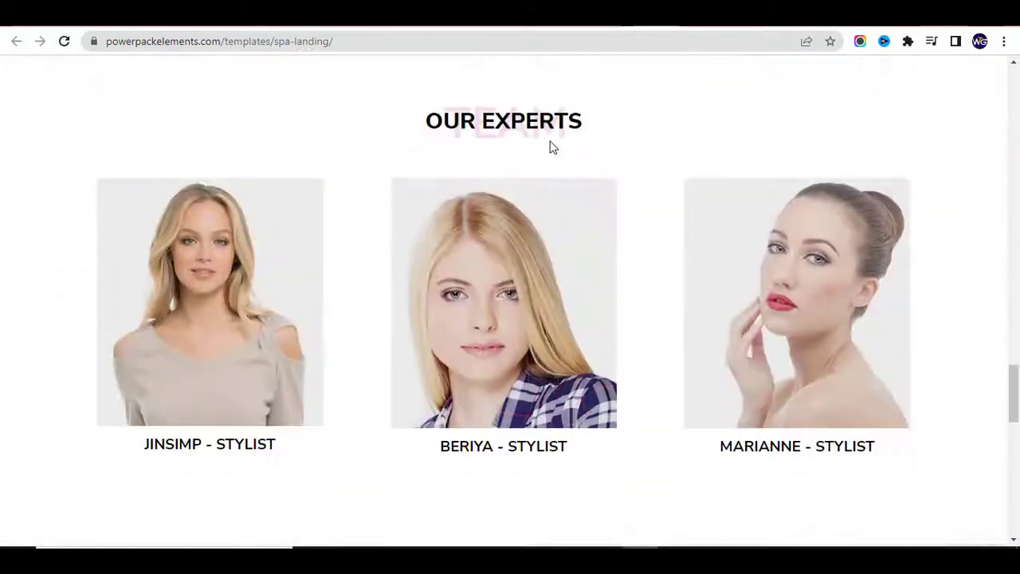
scroll(228, 289, up, 7)
scroll(490, 365, down, 6)
scroll(490, 359, down, 10)
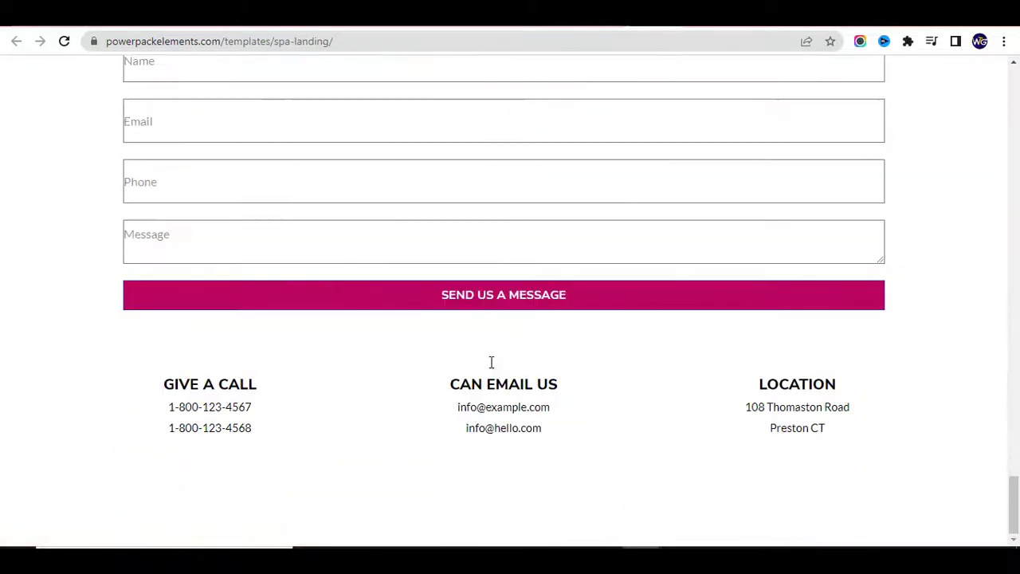
Step: Scroll through the cafe home page and restaurant landing page demos
key(ctrl+Tab)
scroll(608, 177, down, 7)
scroll(242, 314, down, 7)
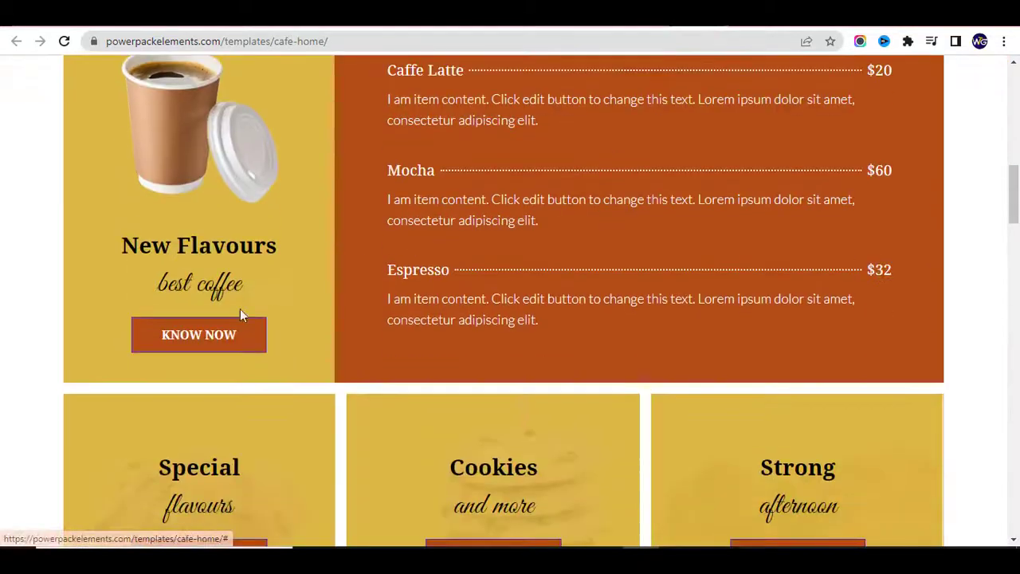
scroll(438, 330, up, 5)
scroll(437, 327, down, 9)
scroll(437, 327, down, 15)
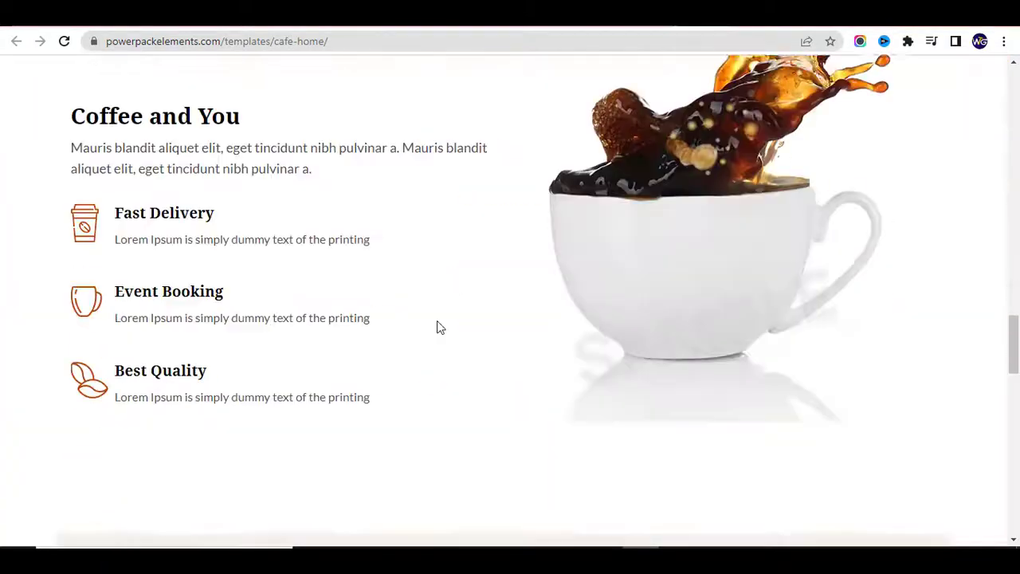
key(ctrl+Tab)
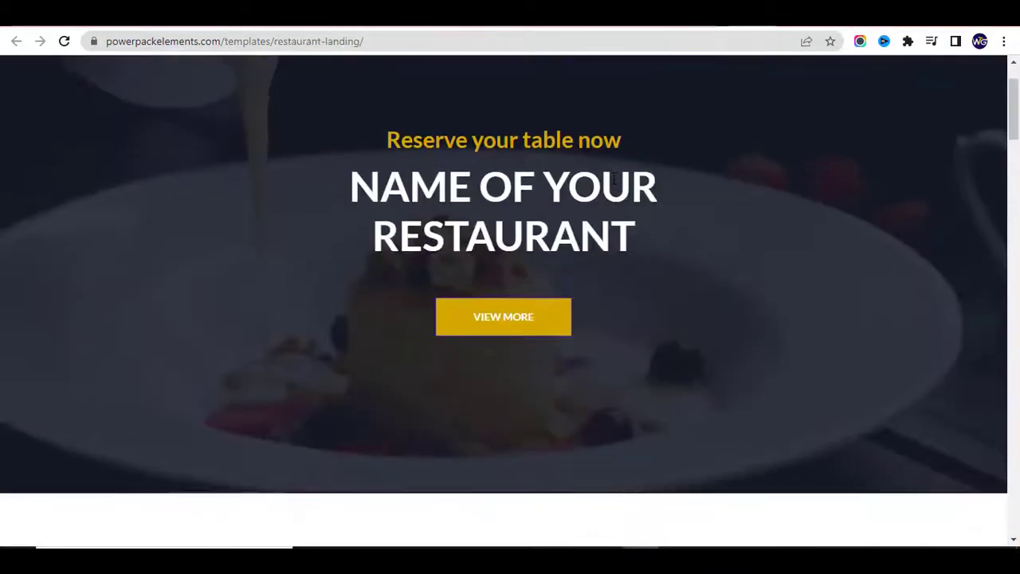
scroll(617, 199, down, 15)
scroll(614, 200, down, 12)
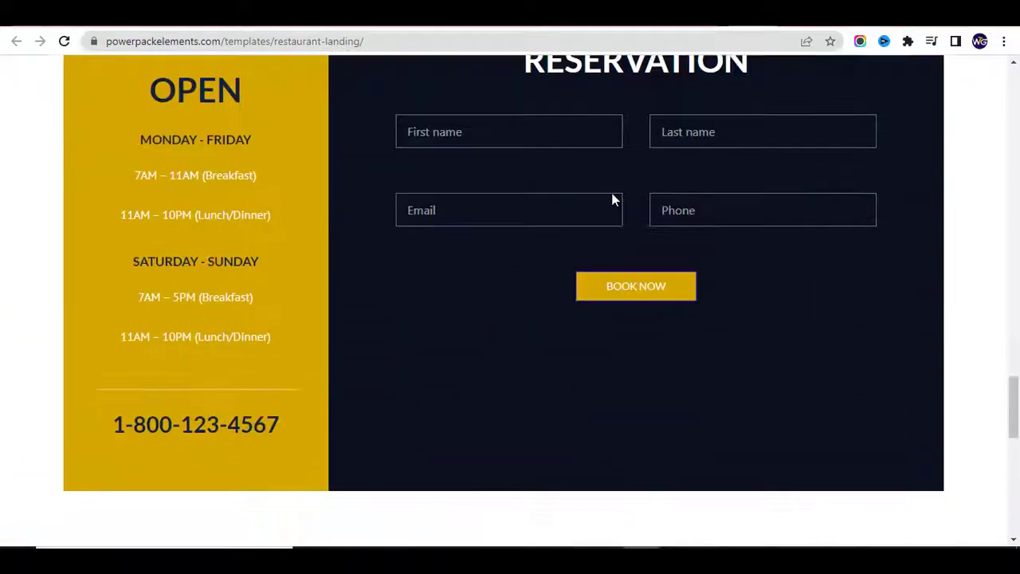
scroll(682, 399, up, 5)
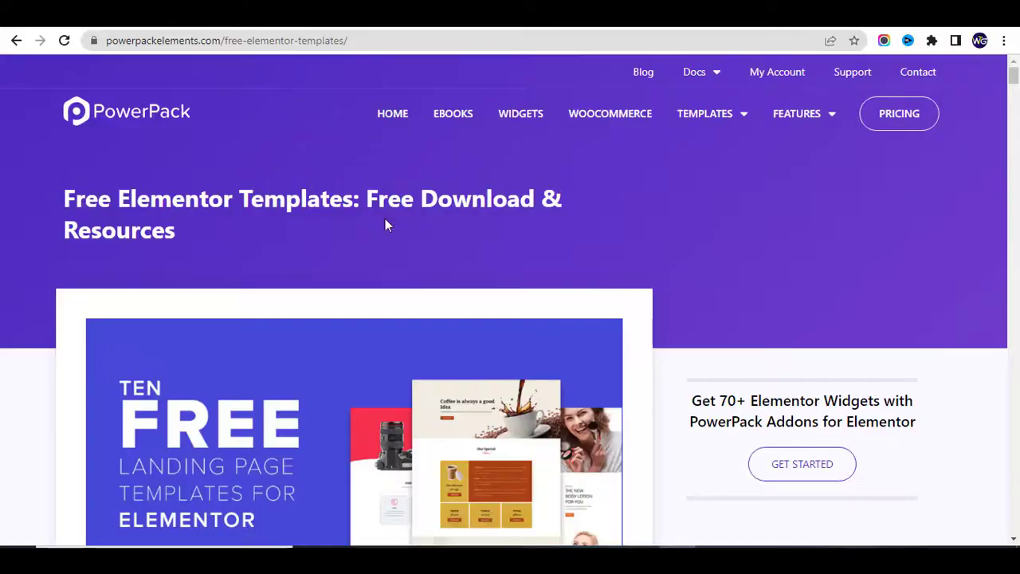
Step: On the free-elementor-templates article, scroll down to the Camera Sale template section
click(359, 41)
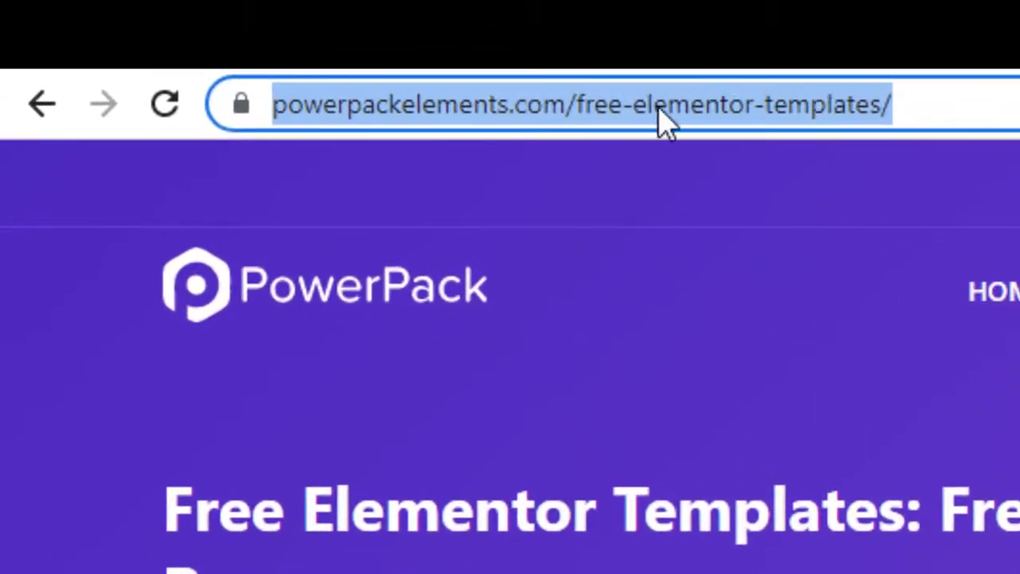
click(556, 307)
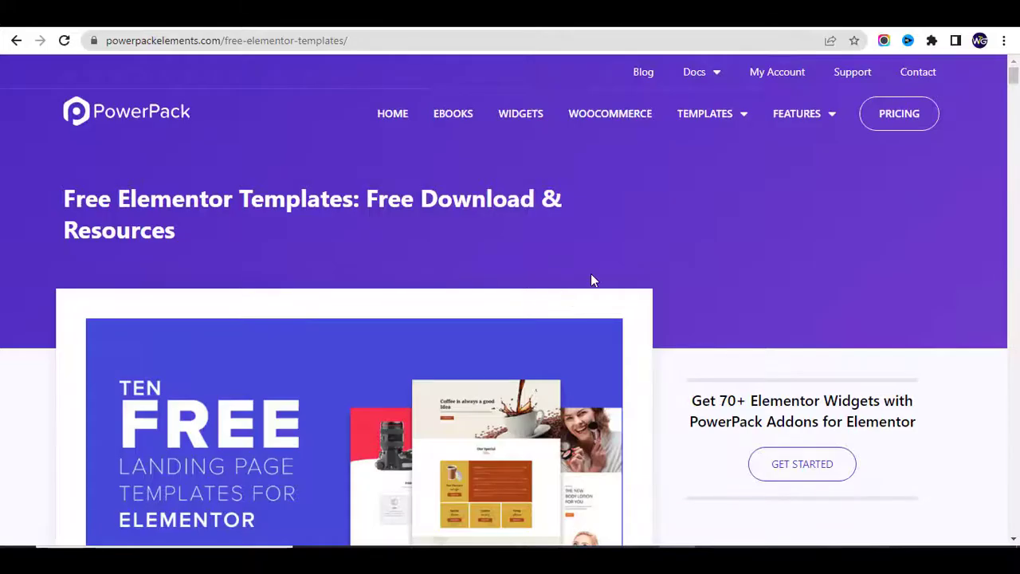
scroll(591, 279, down, 5)
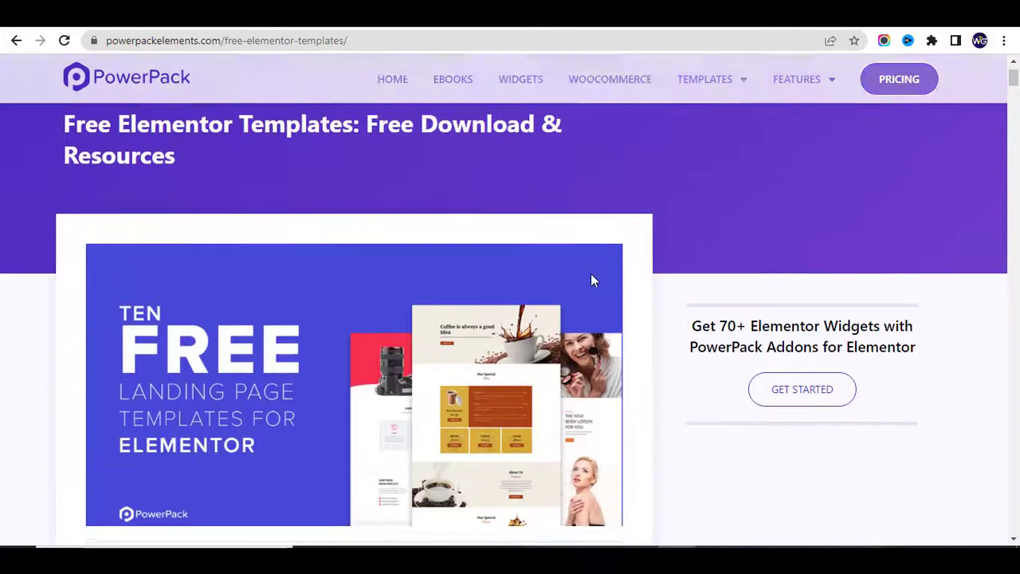
scroll(591, 280, down, 8)
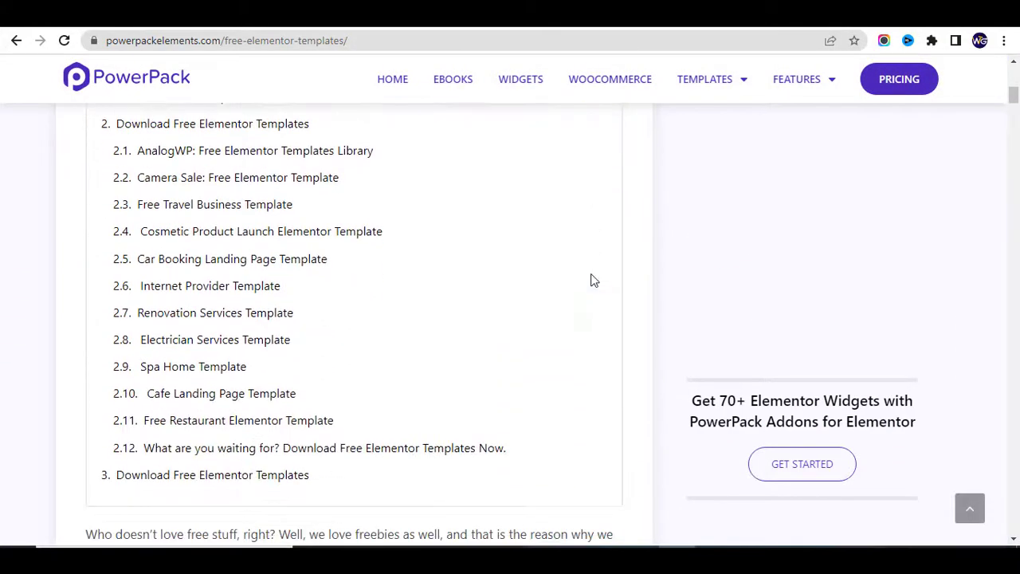
scroll(562, 283, down, 8)
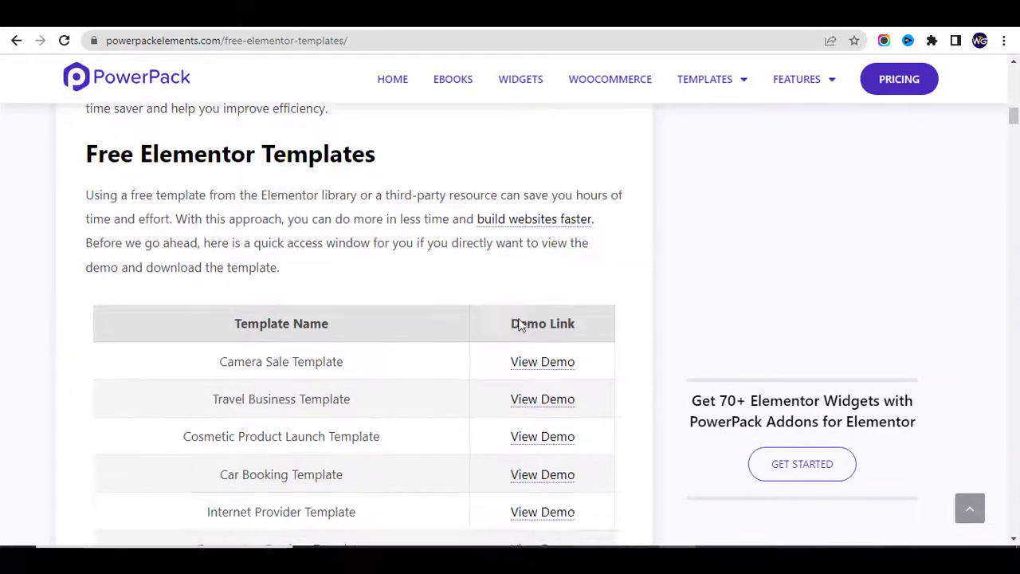
scroll(501, 341, down, 16)
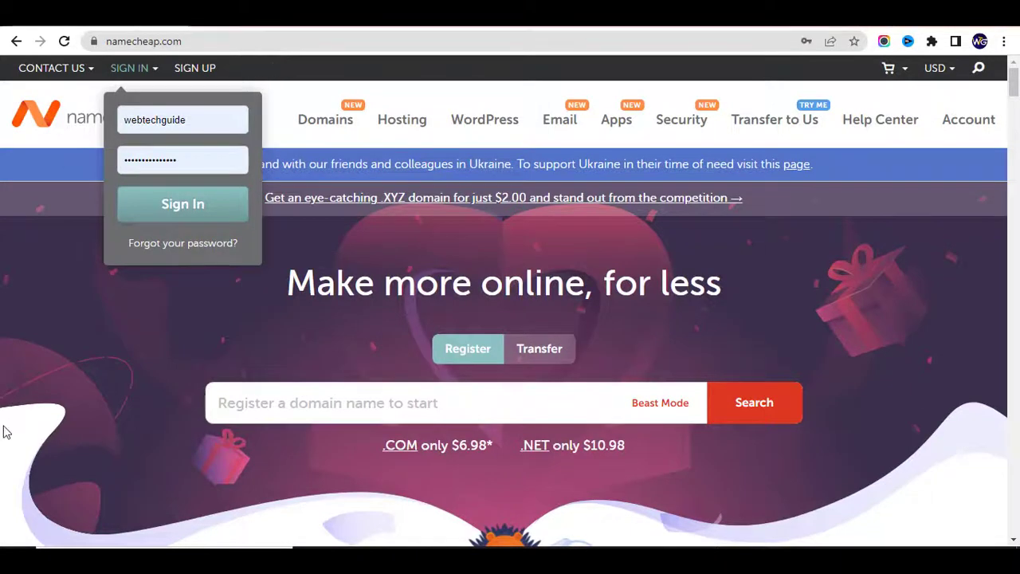
Step: Dismiss the Namecheap sign-in panel and reveal the Hosting menu
click(108, 393)
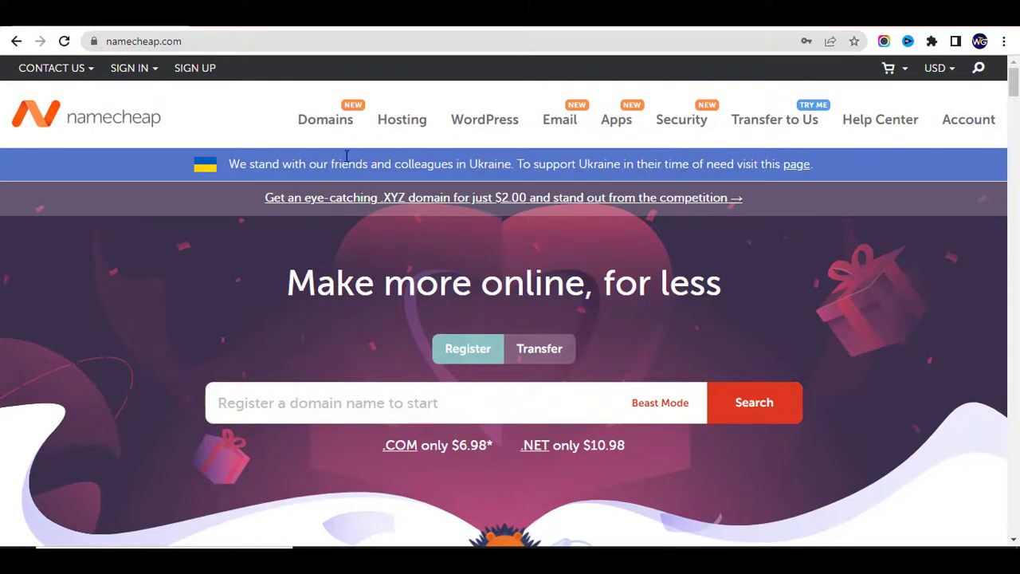
mouse_move(391, 119)
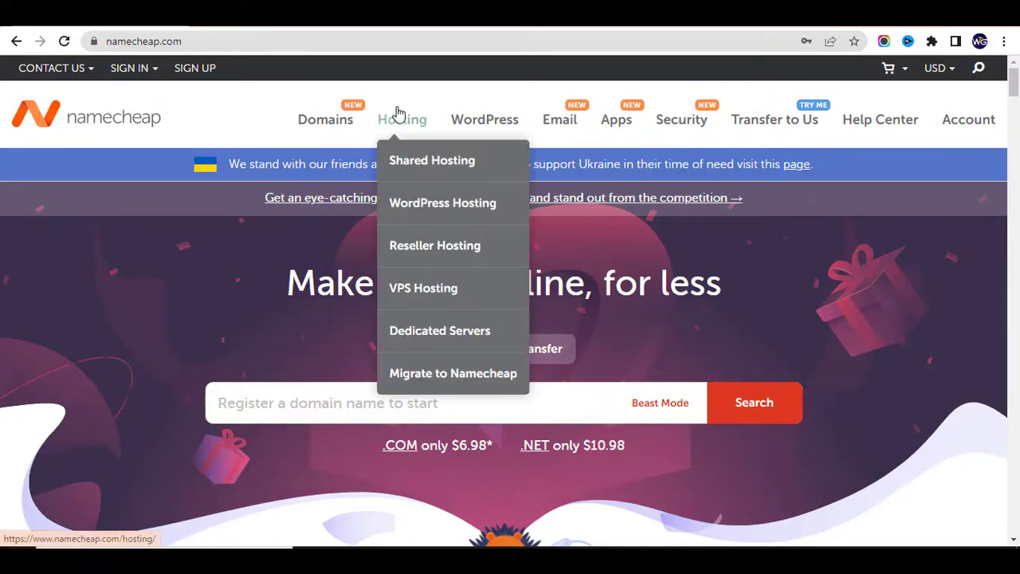
Step: Open Shared Hosting and view the Stellar plans at $2.18, $2.98 and $4.98/month
click(419, 164)
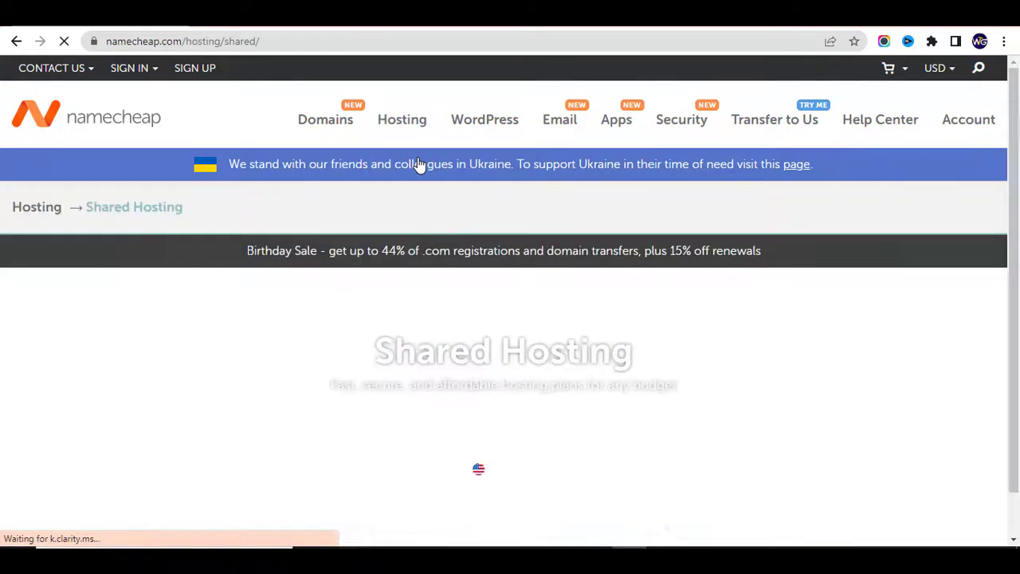
scroll(421, 198, down, 2)
scroll(420, 193, down, 3)
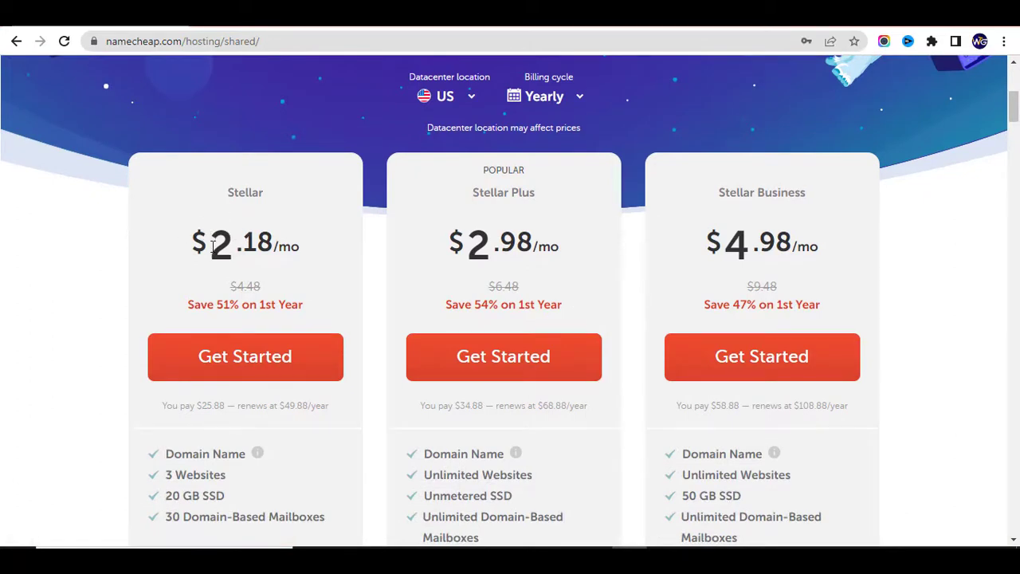
scroll(211, 245, down, 1)
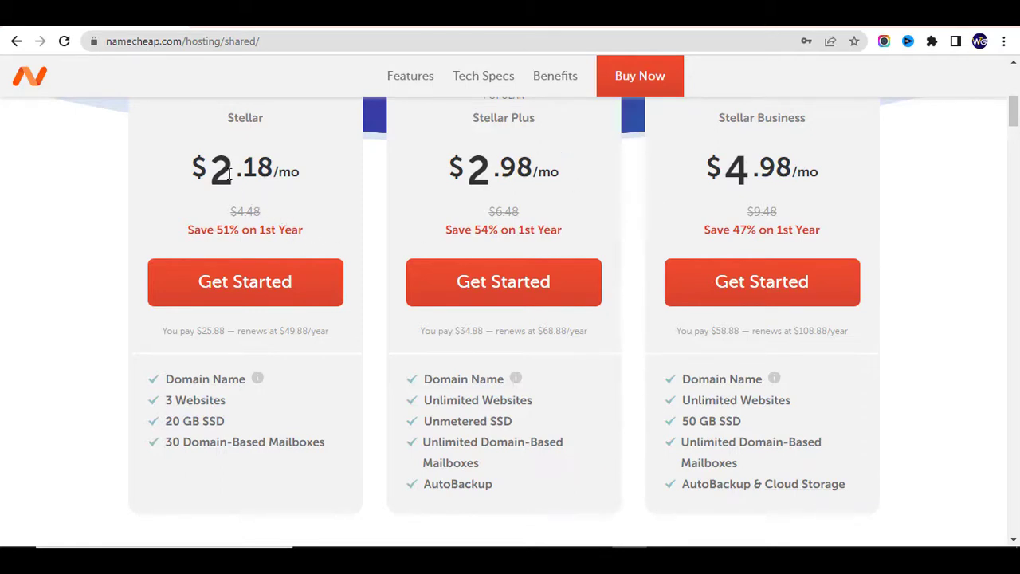
Step: Start buying the Stellar plan and search for the domain 'landingpagesample'
click(234, 287)
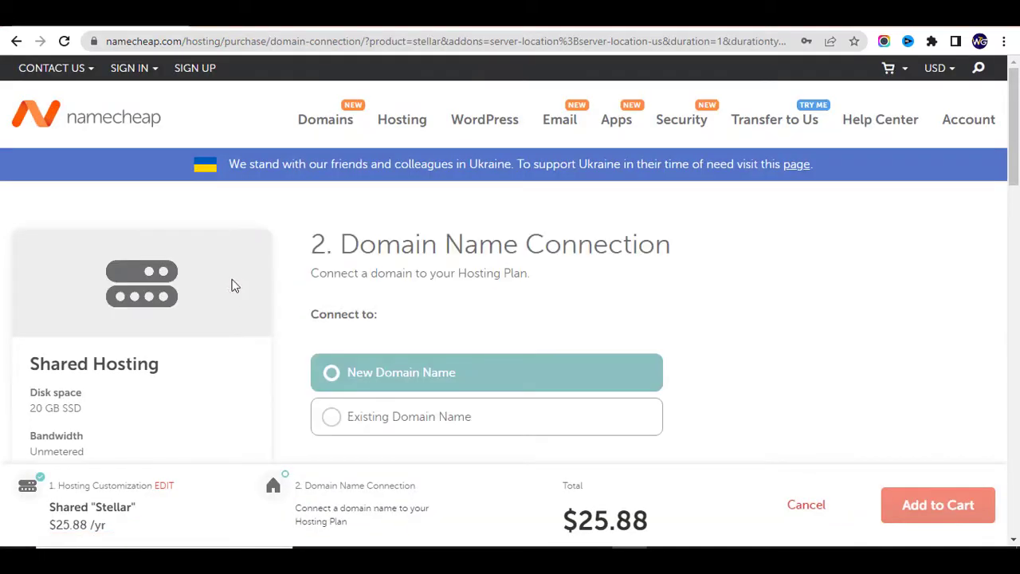
scroll(431, 283, down, 2)
scroll(468, 308, down, 4)
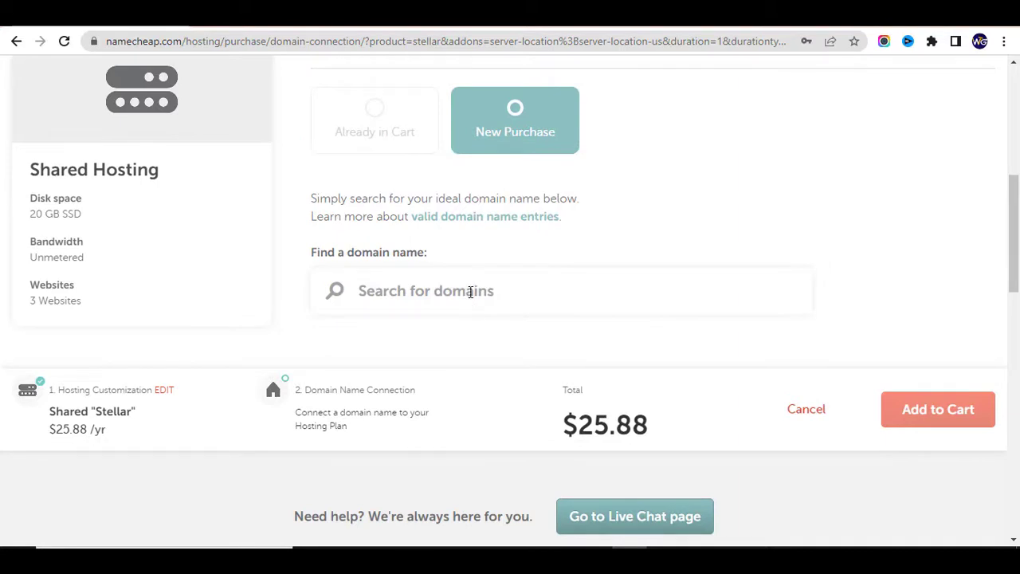
scroll(470, 292, up, 1)
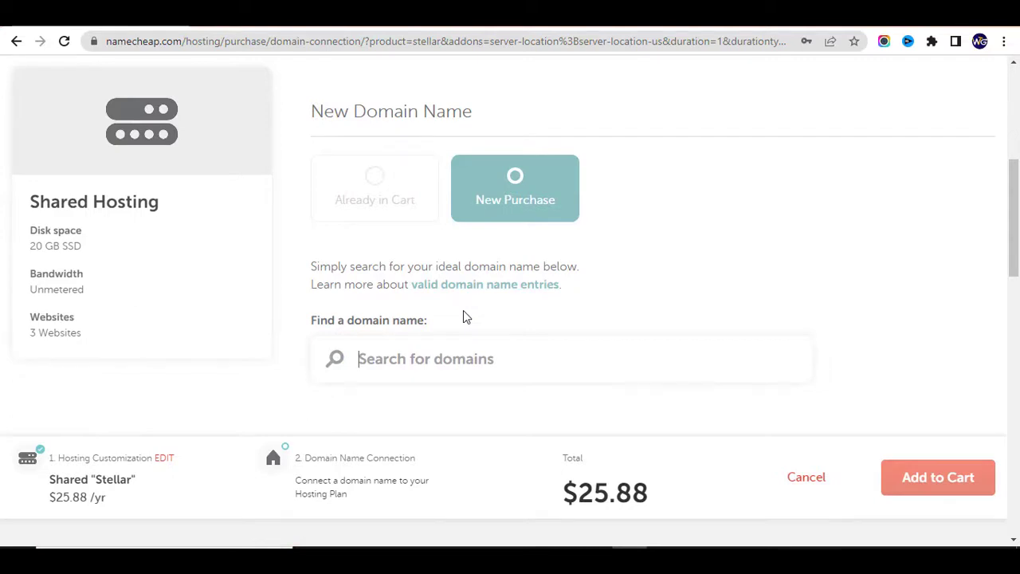
text(landingpage)
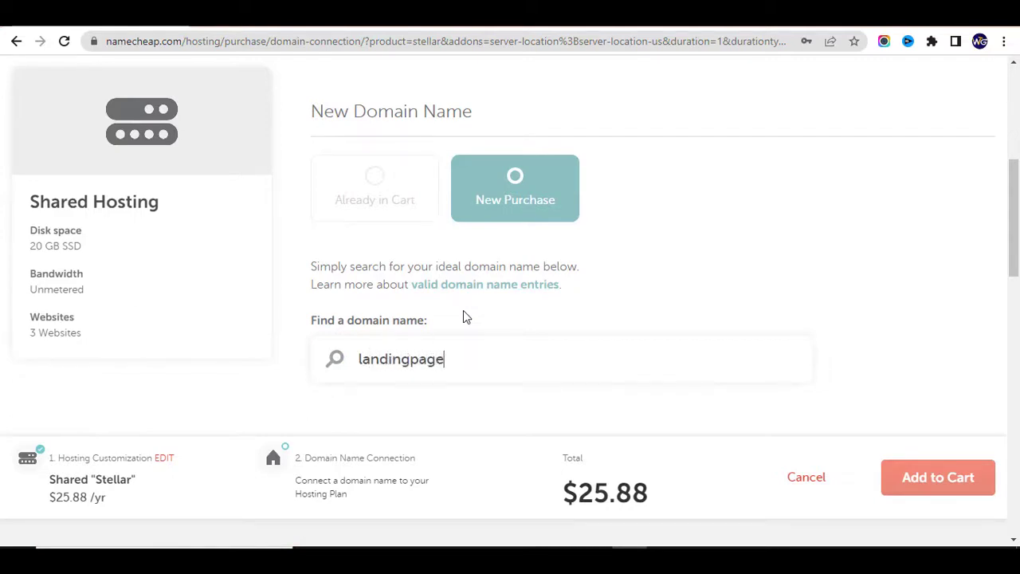
text(sample)
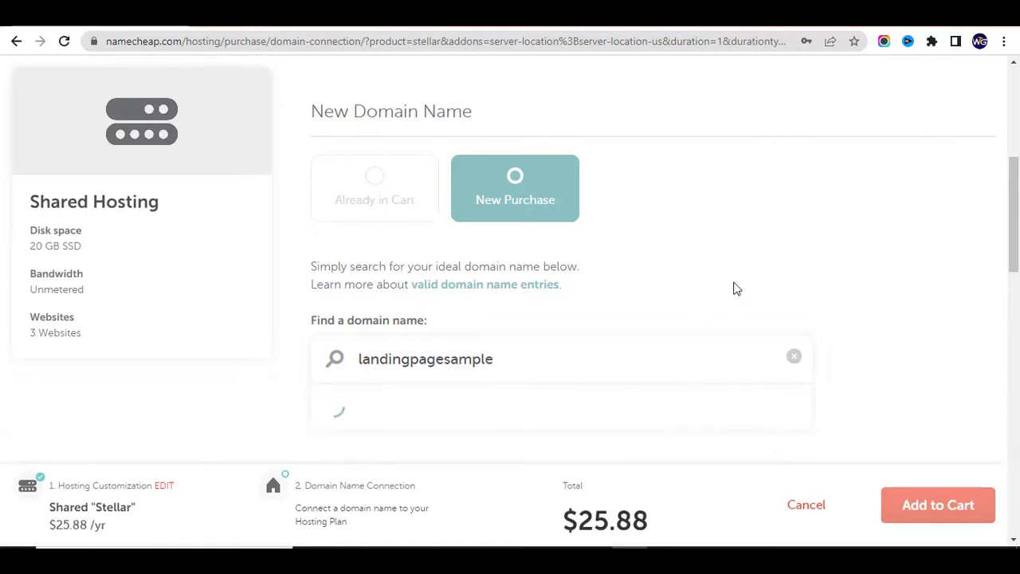
Step: Change the search to 'webtechguidesample' and pick webtechguidesample.com at $7.88/yr
scroll(748, 279, down, 1)
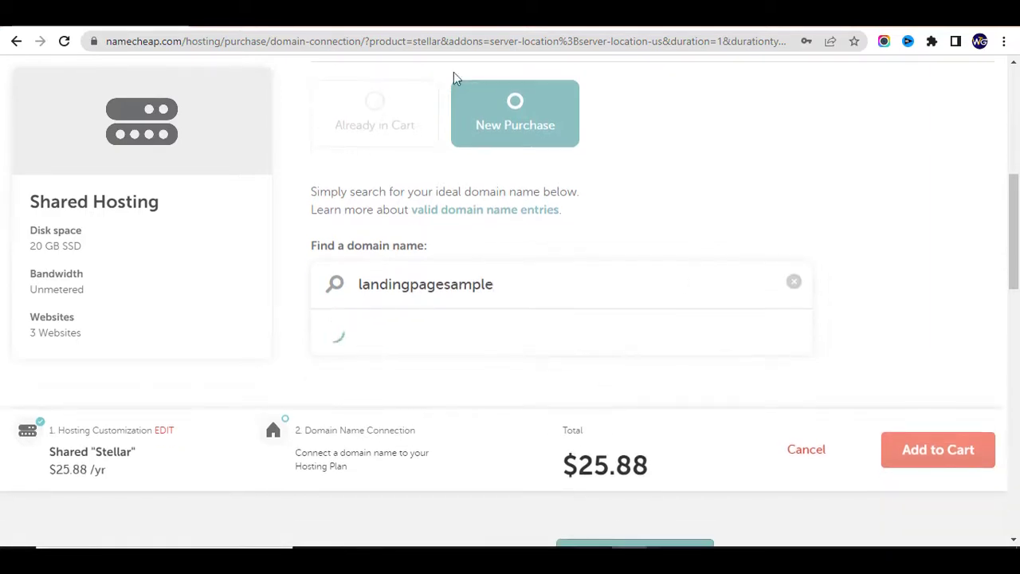
scroll(683, 219, down, 2)
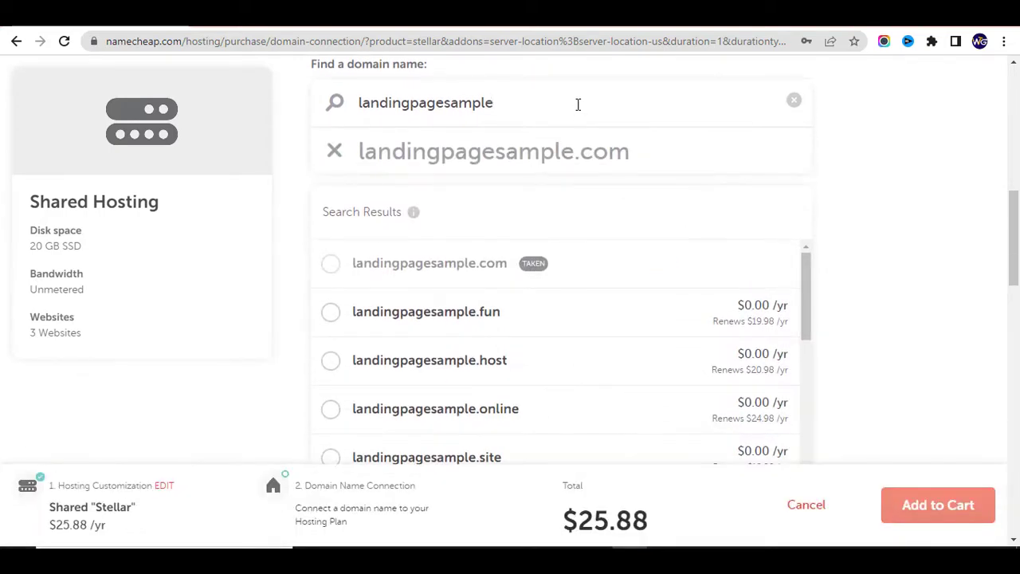
key(ctrl+a)
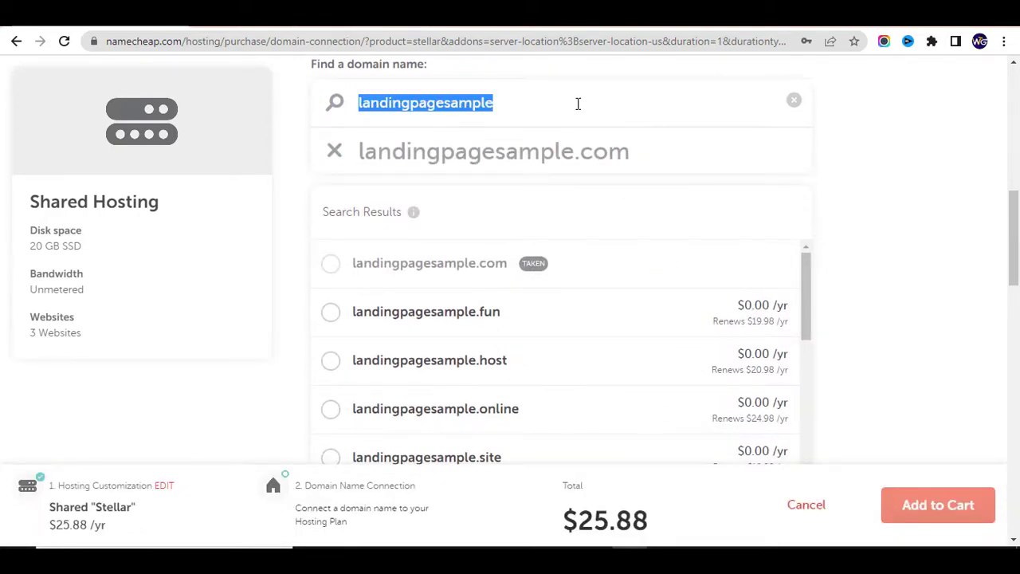
text(w)
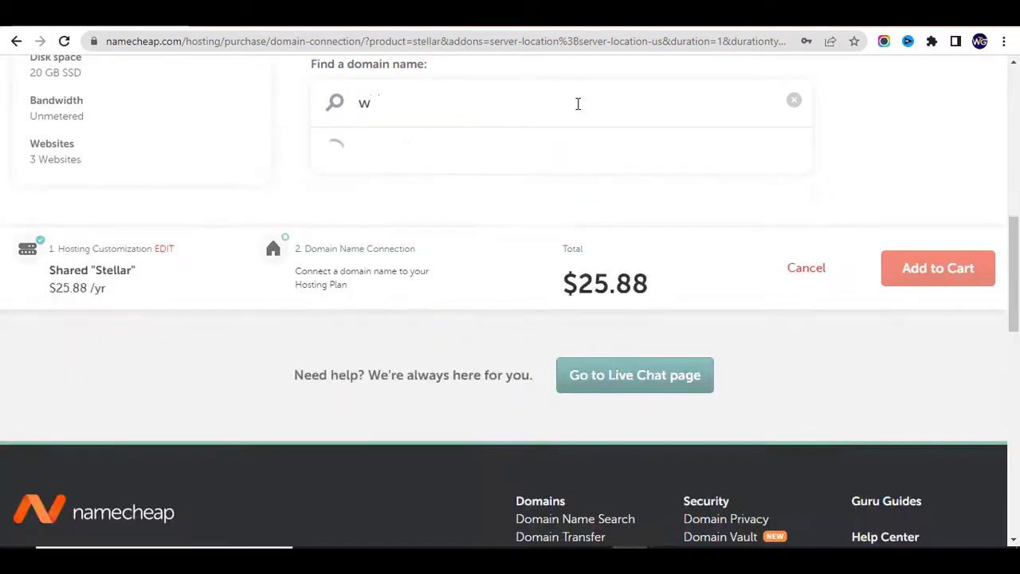
text(erbte)
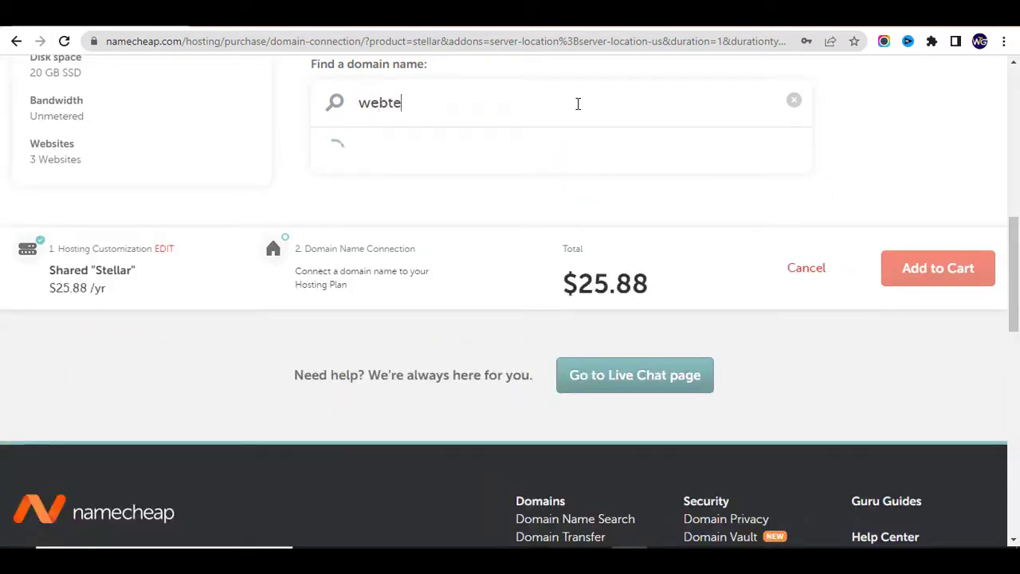
text(cvhguidde)
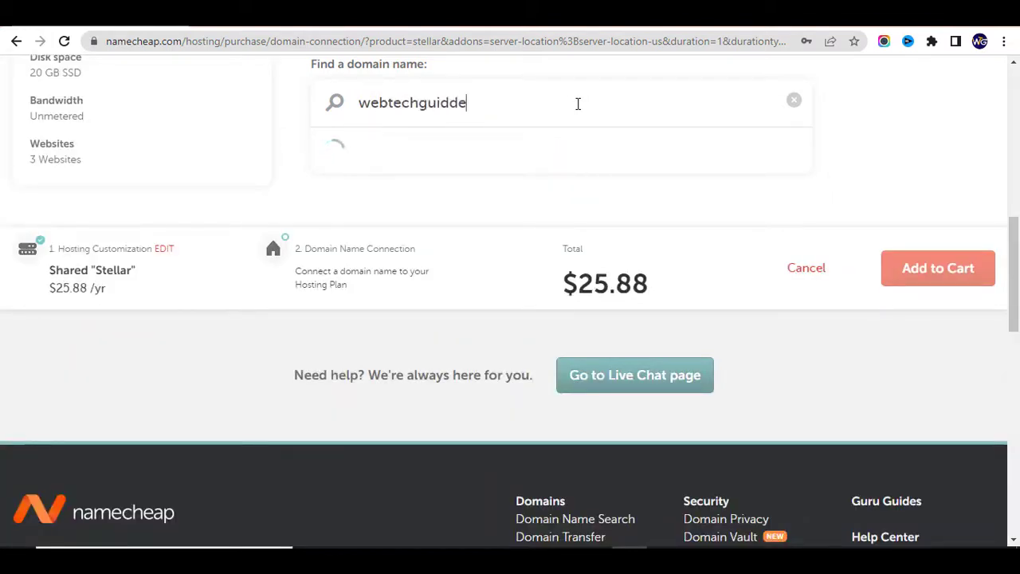
key(BackSpace)
key(BackSpace)
text(esample)
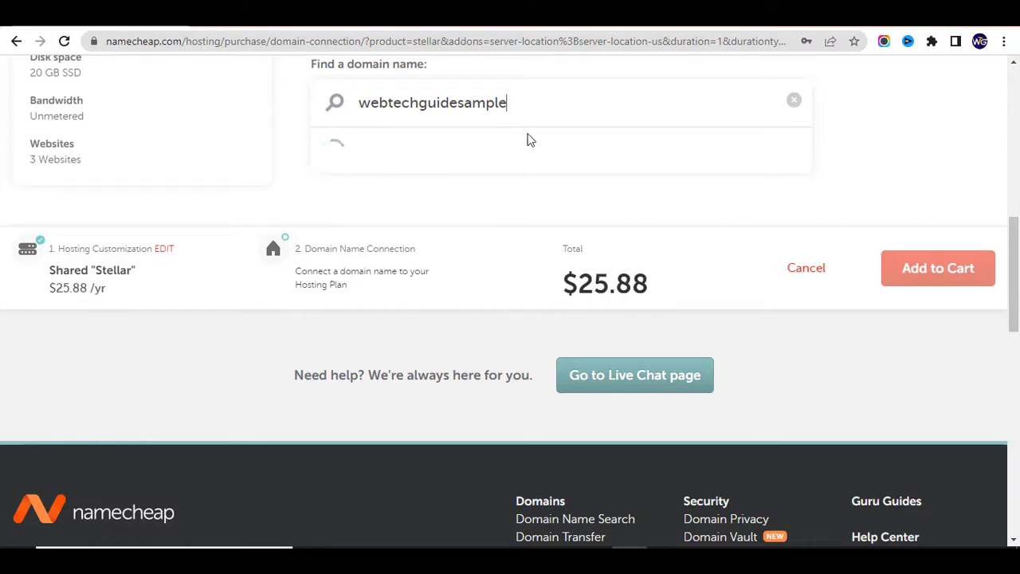
scroll(850, 244, down, 1)
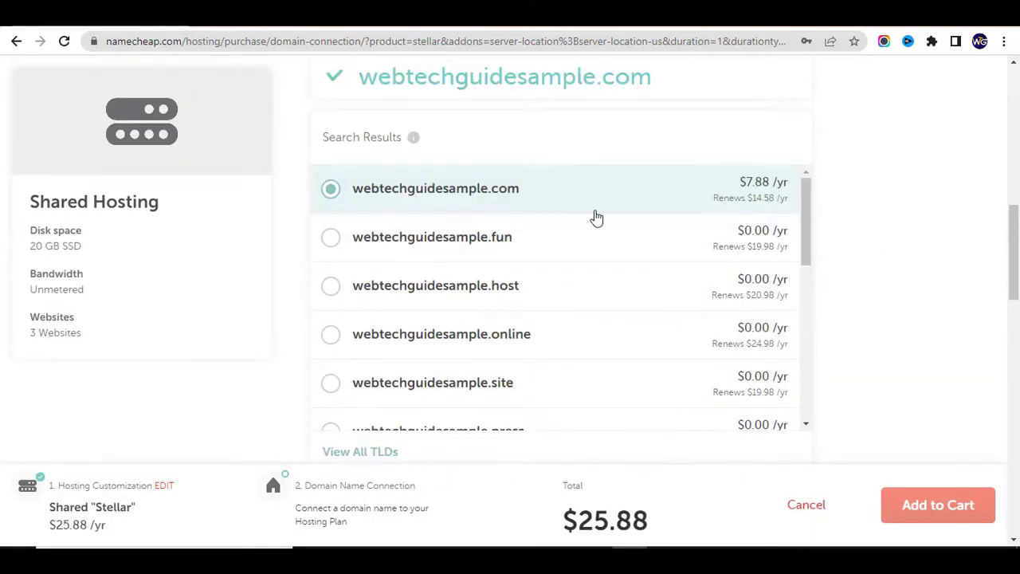
scroll(792, 251, down, 8)
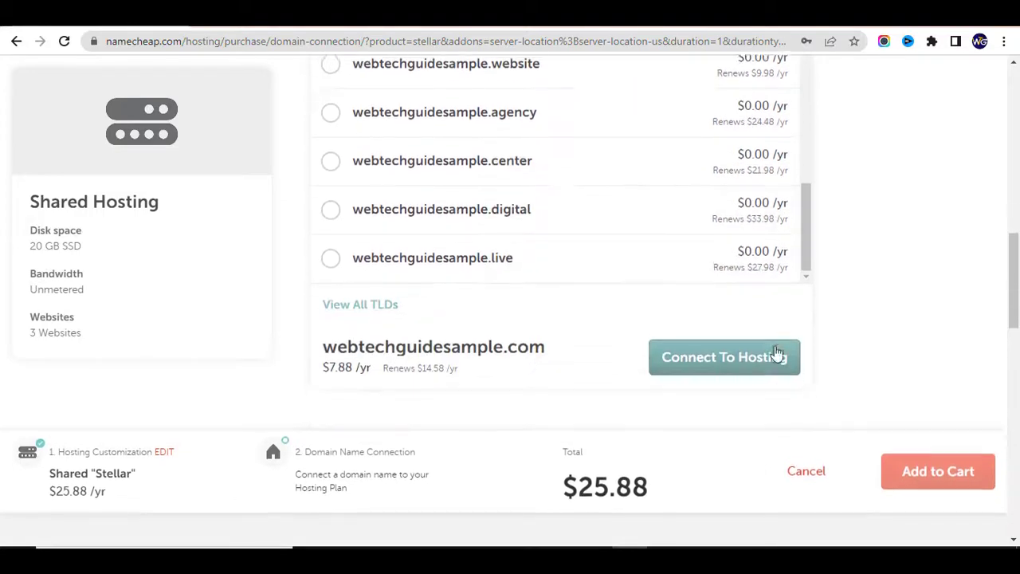
Step: Link webtechguidesample.com to the Stellar hosting and add both to the cart
click(767, 359)
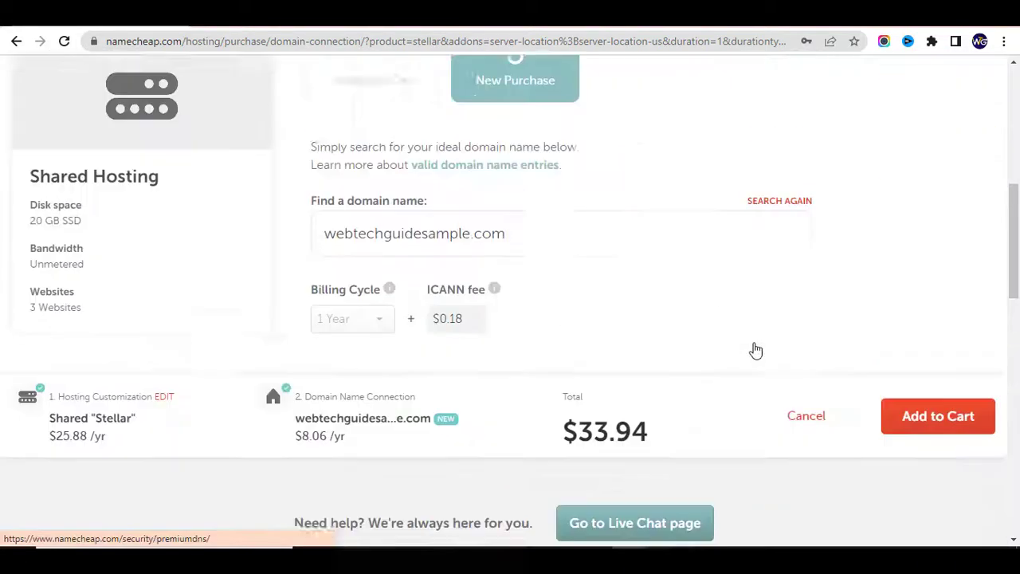
scroll(755, 349, up, 2)
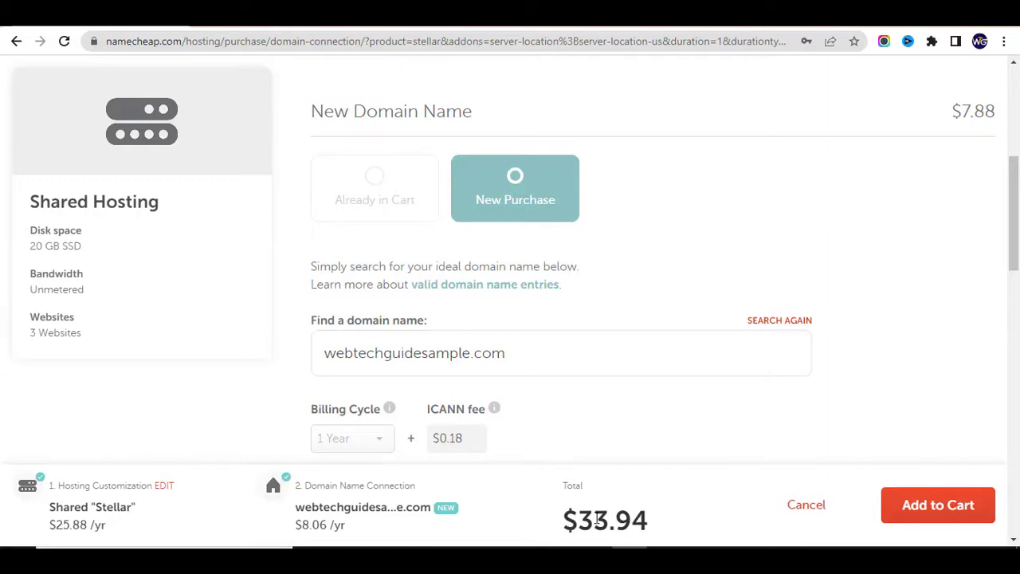
click(936, 503)
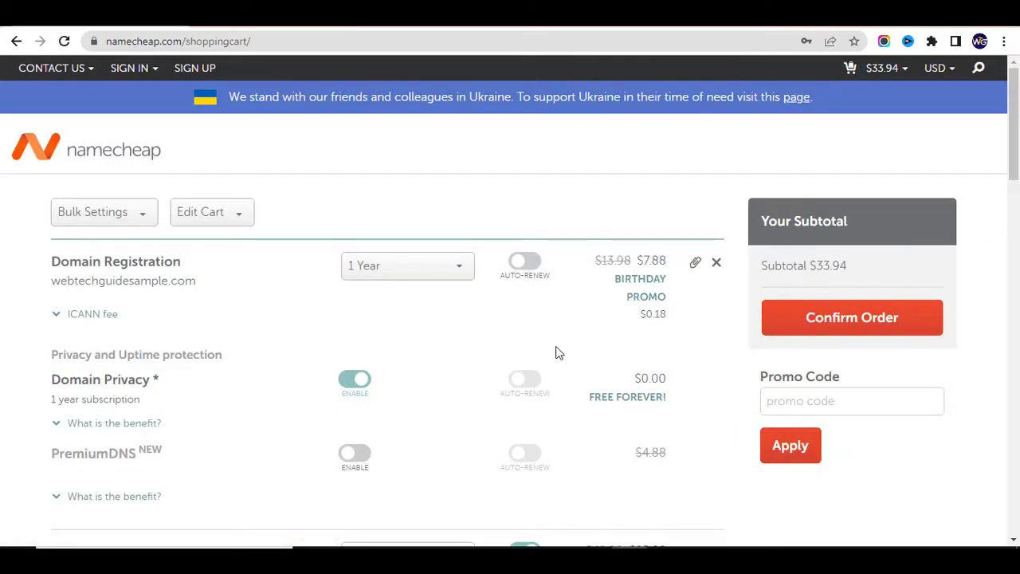
Step: Review the domain, free privacy and Stellar hosting in the cart, then confirm the order
scroll(580, 319, down, 6)
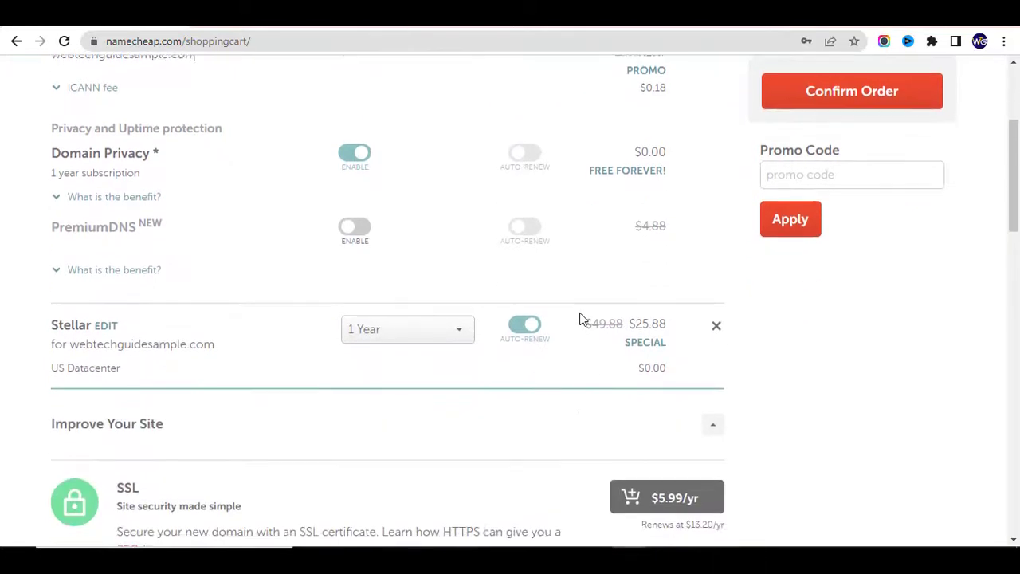
scroll(580, 319, up, 4)
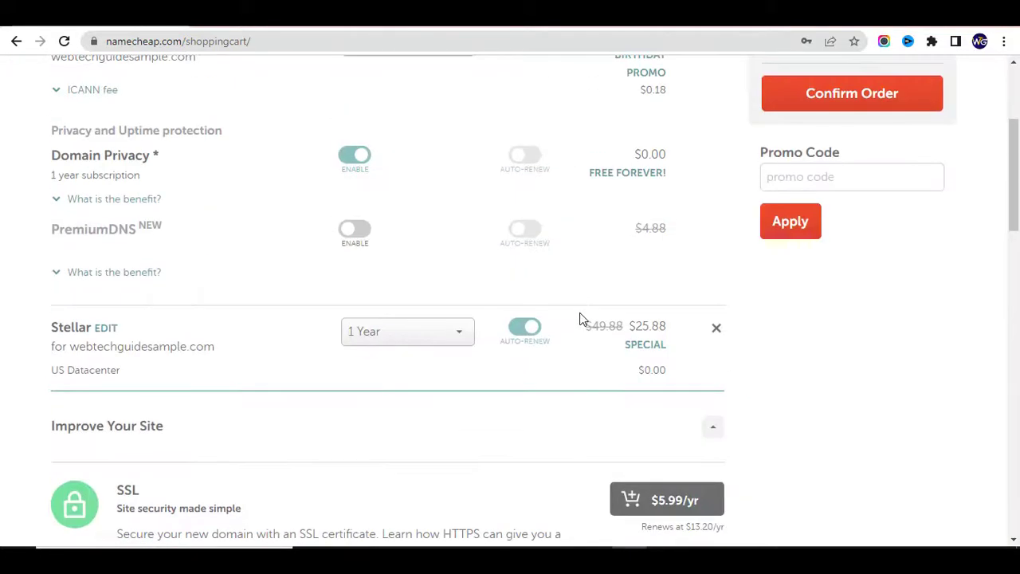
scroll(580, 319, up, 2)
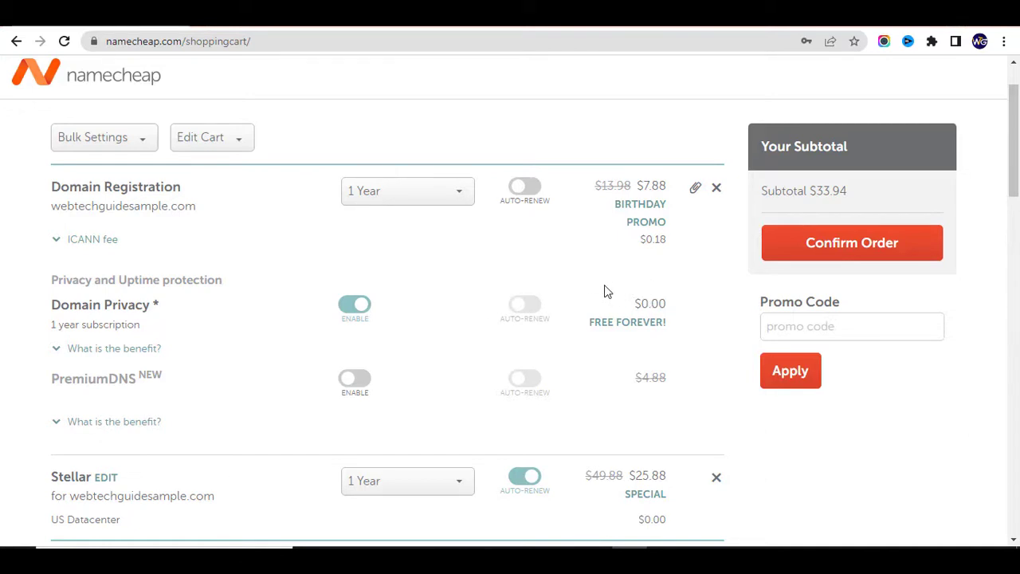
click(797, 242)
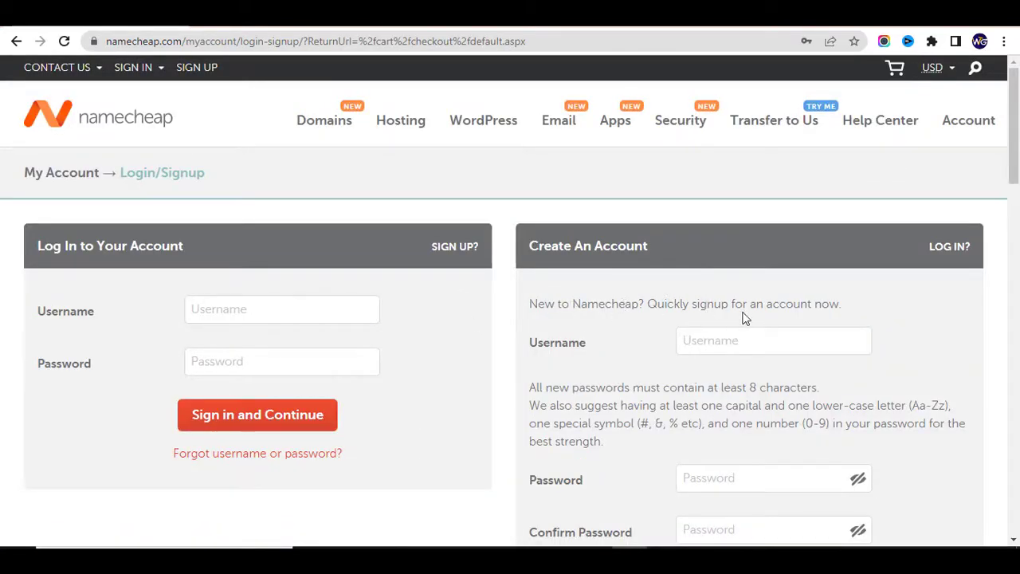
Step: Sign in to the existing Namecheap account using the saved autofill login
scroll(742, 318, down, 1)
click(745, 261)
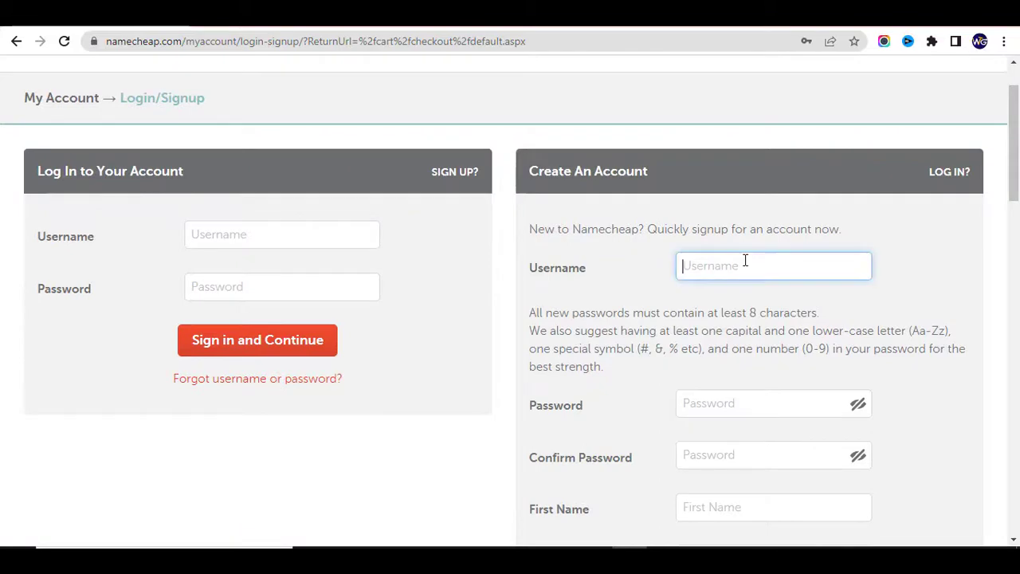
scroll(686, 334, down, 4)
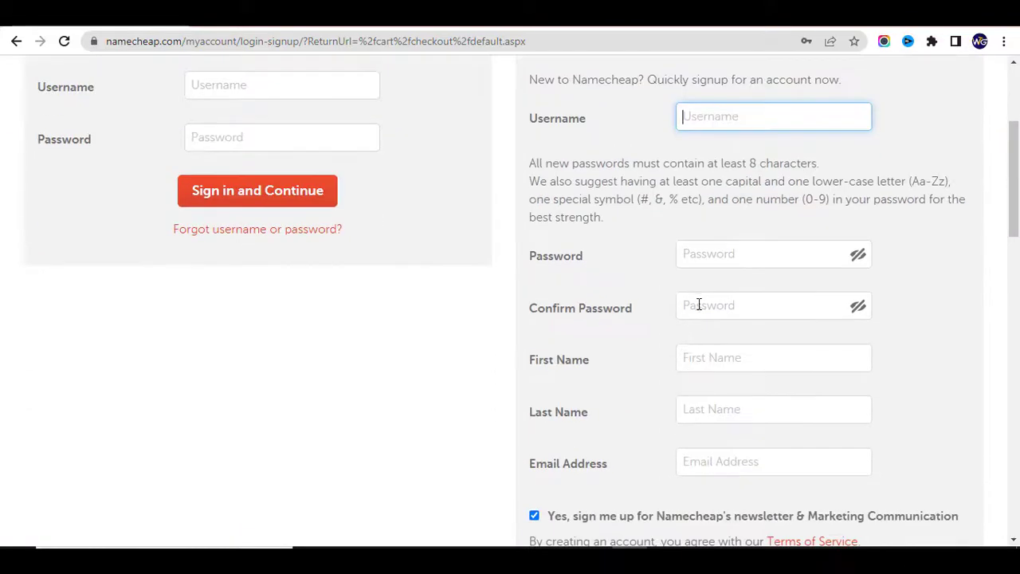
scroll(478, 351, up, 5)
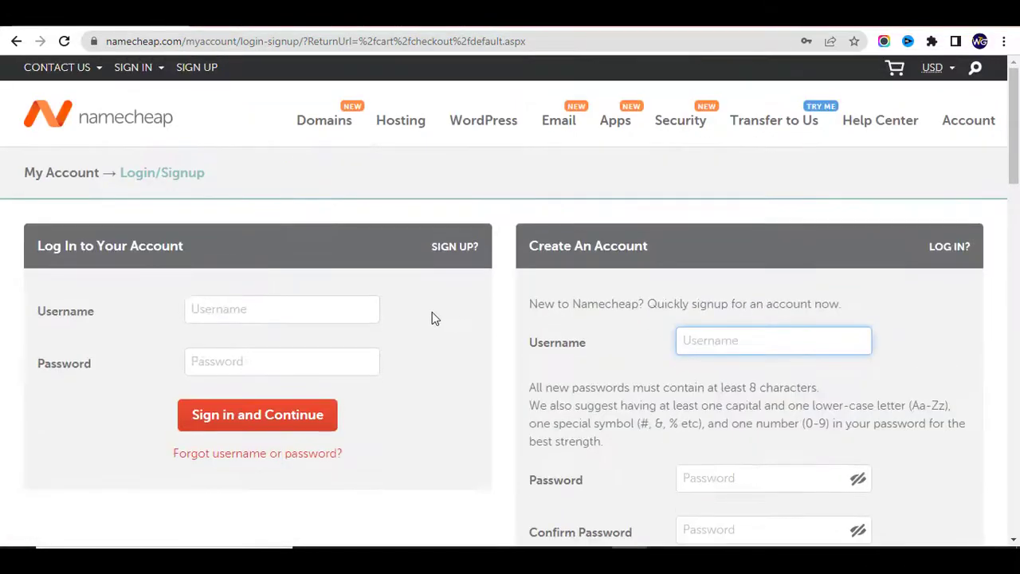
click(326, 310)
click(525, 303)
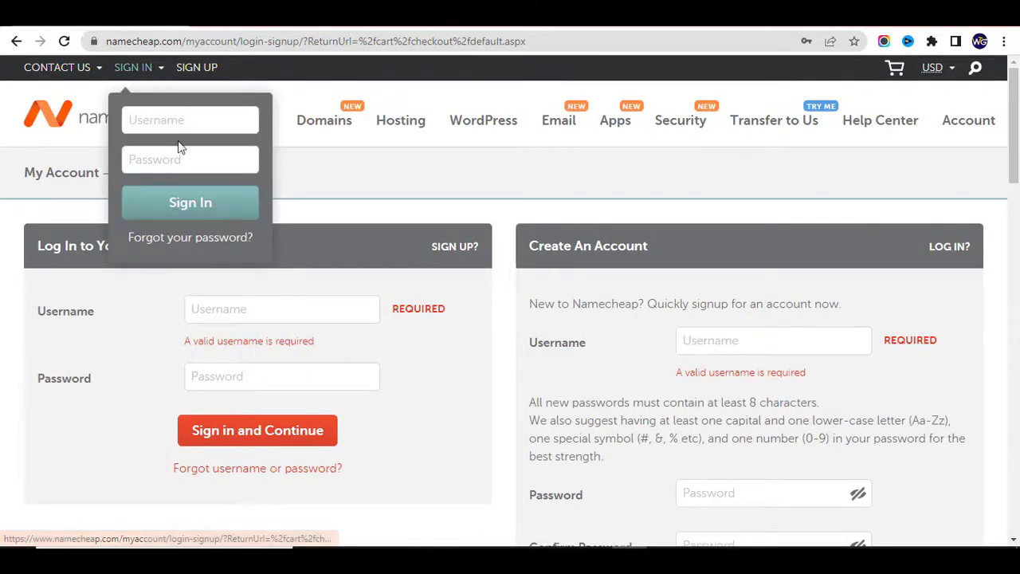
click(183, 158)
click(182, 198)
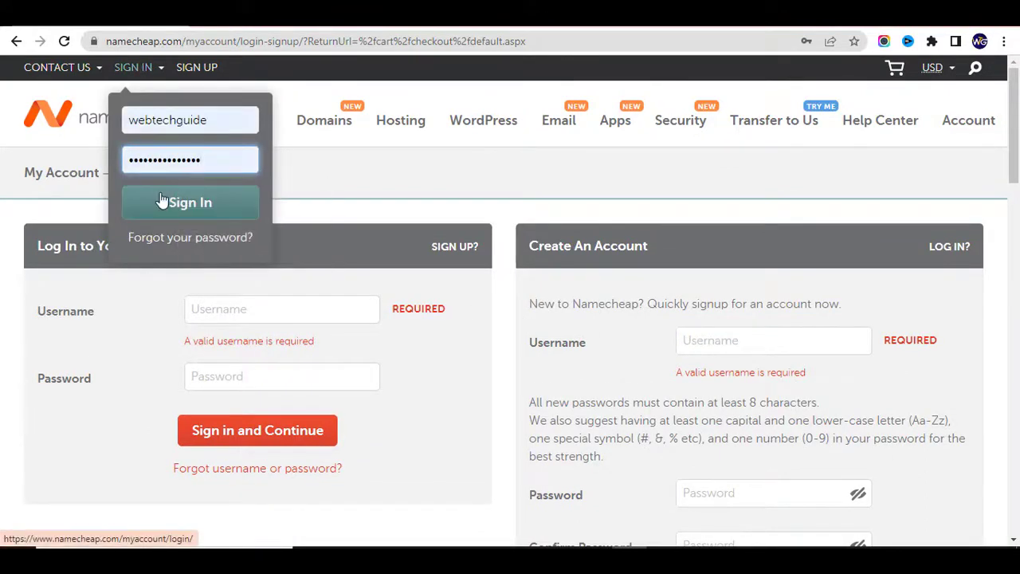
click(170, 201)
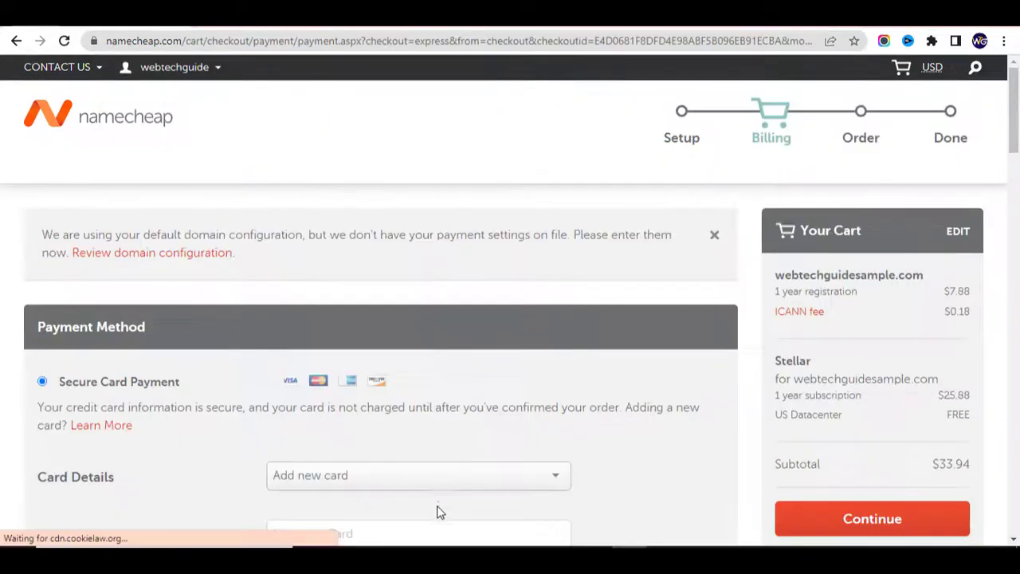
Step: Scroll through the Billing page's card payment and billing address form
scroll(439, 510, down, 3)
scroll(327, 351, down, 5)
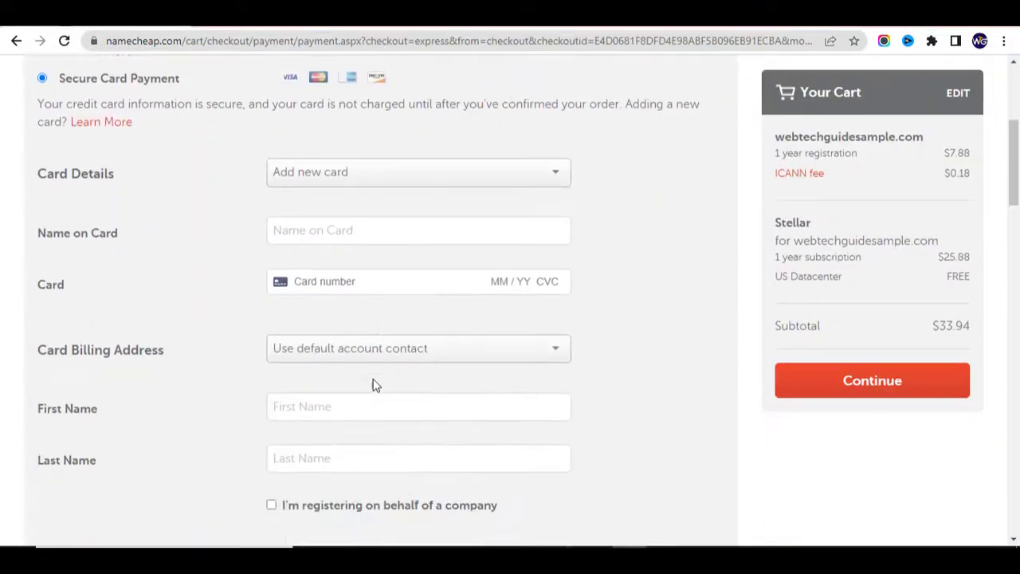
scroll(333, 354, down, 1)
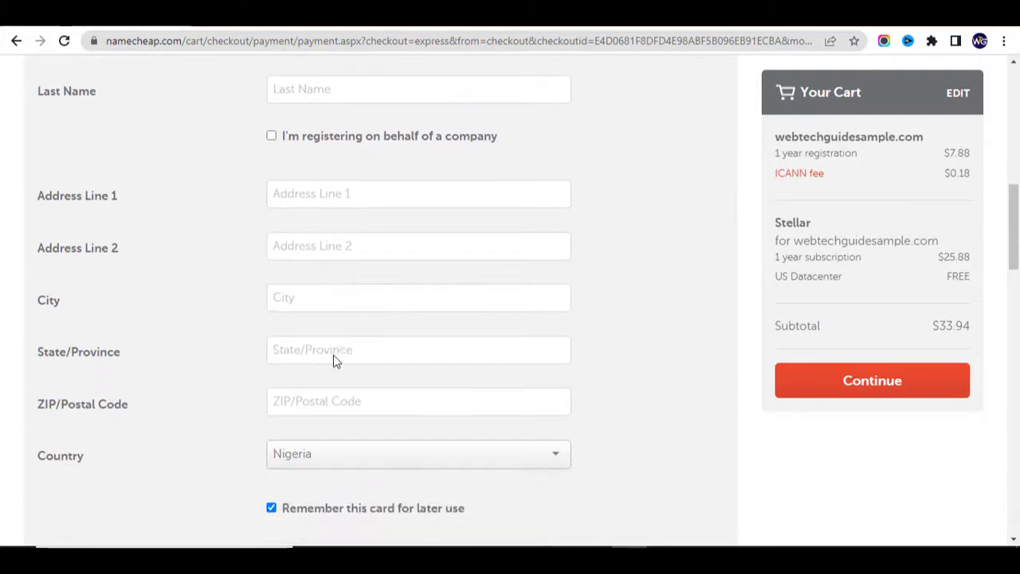
scroll(333, 355, up, 2)
scroll(303, 439, down, 2)
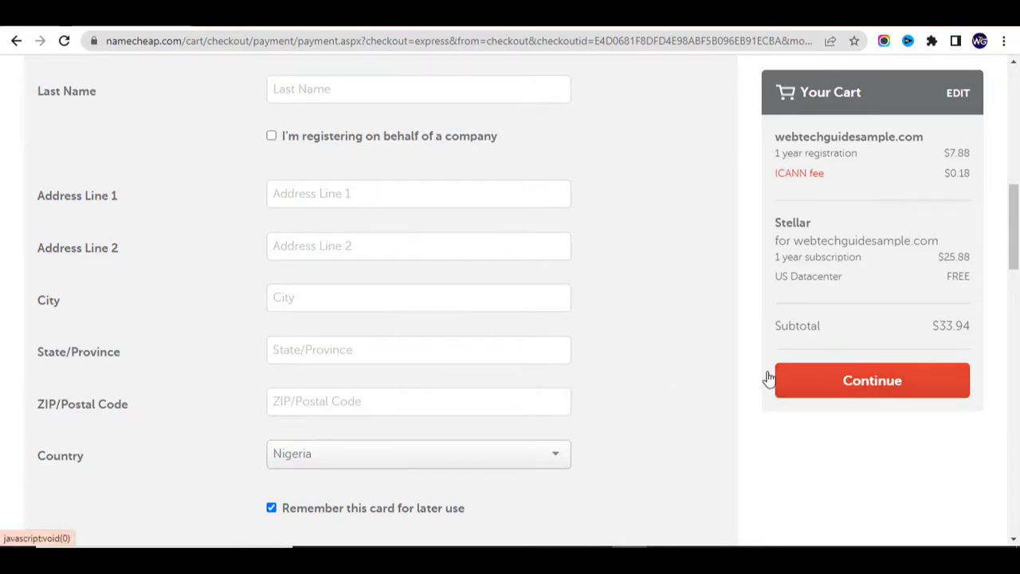
scroll(769, 378, up, 10)
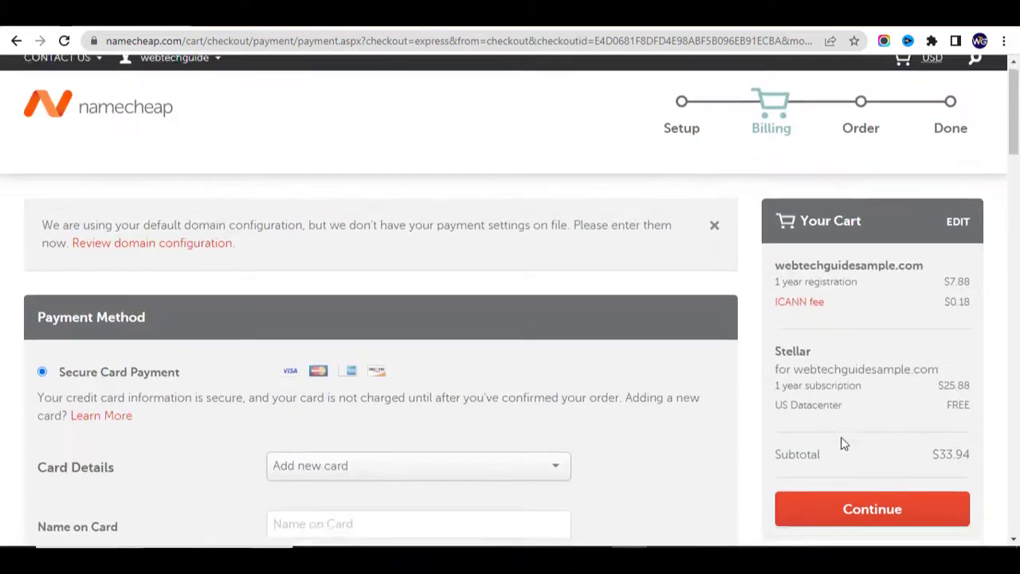
scroll(846, 434, down, 2)
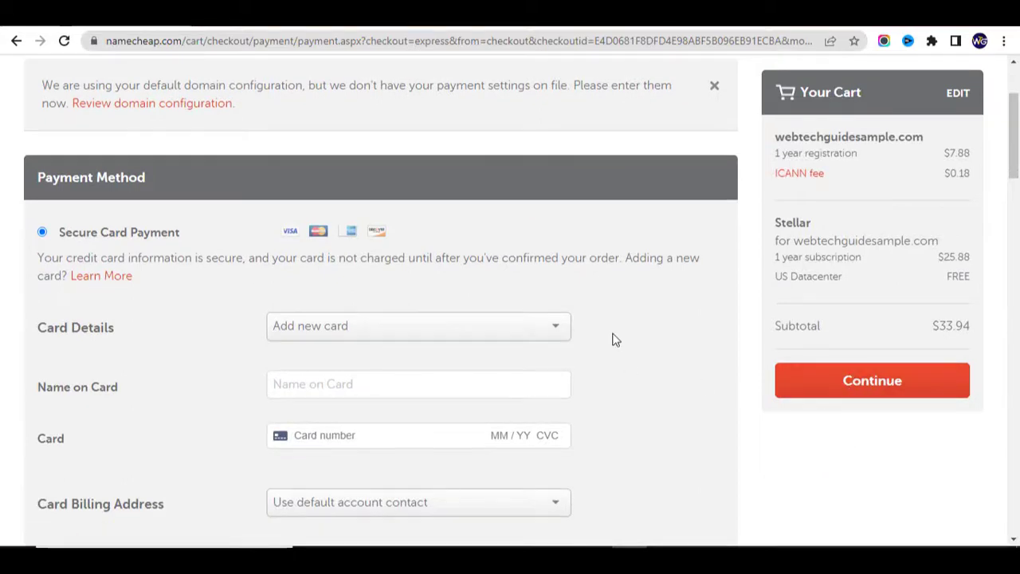
scroll(613, 339, up, 2)
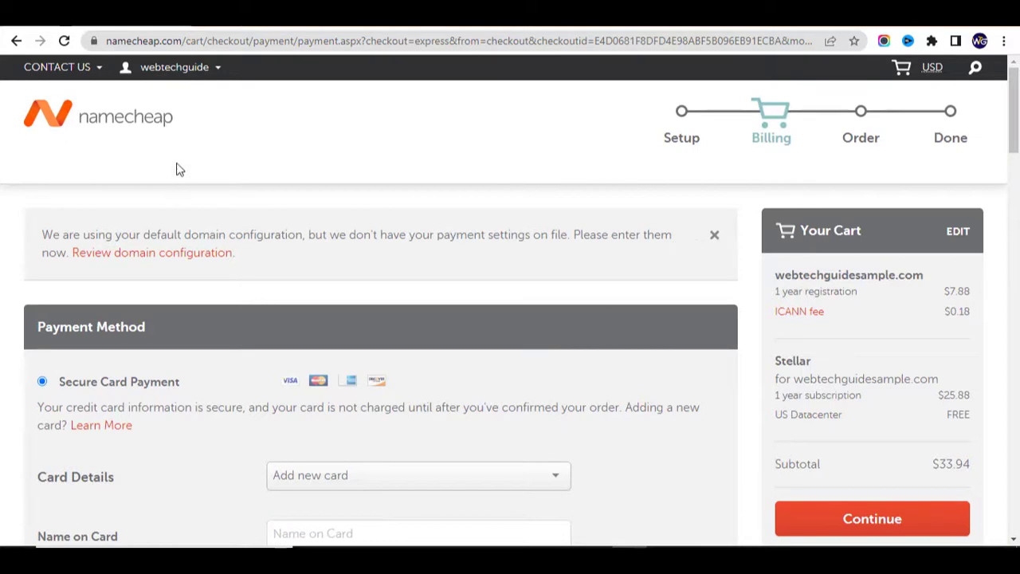
Step: Go to the account Dashboard and view the webtechguides.com domain
mouse_move(174, 67)
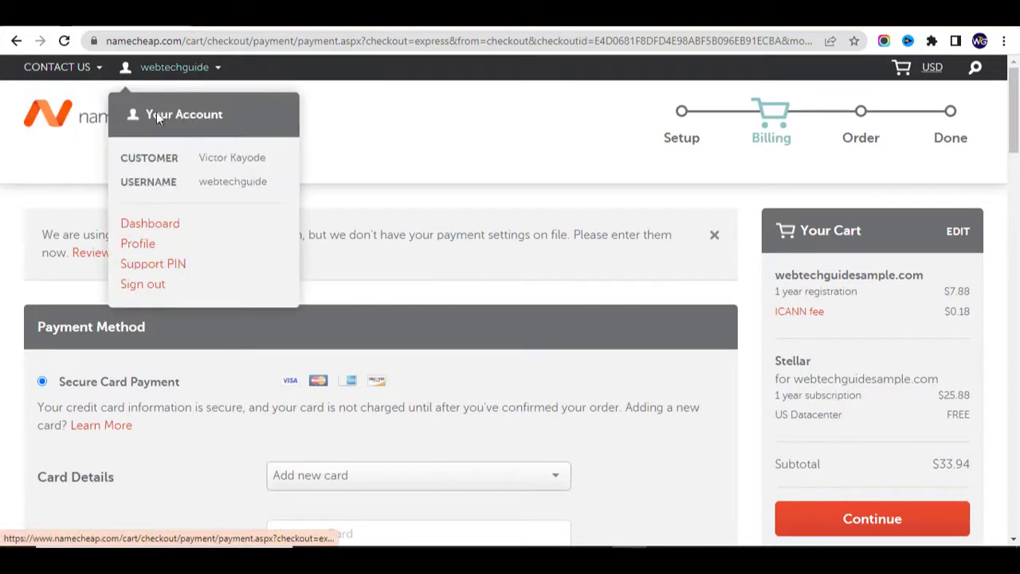
click(165, 225)
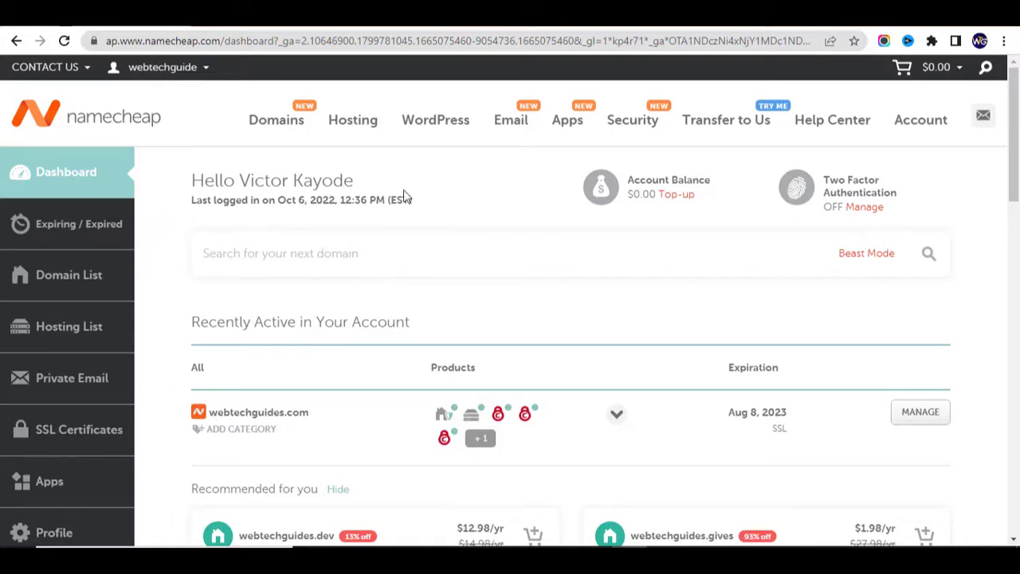
scroll(250, 234, down, 1)
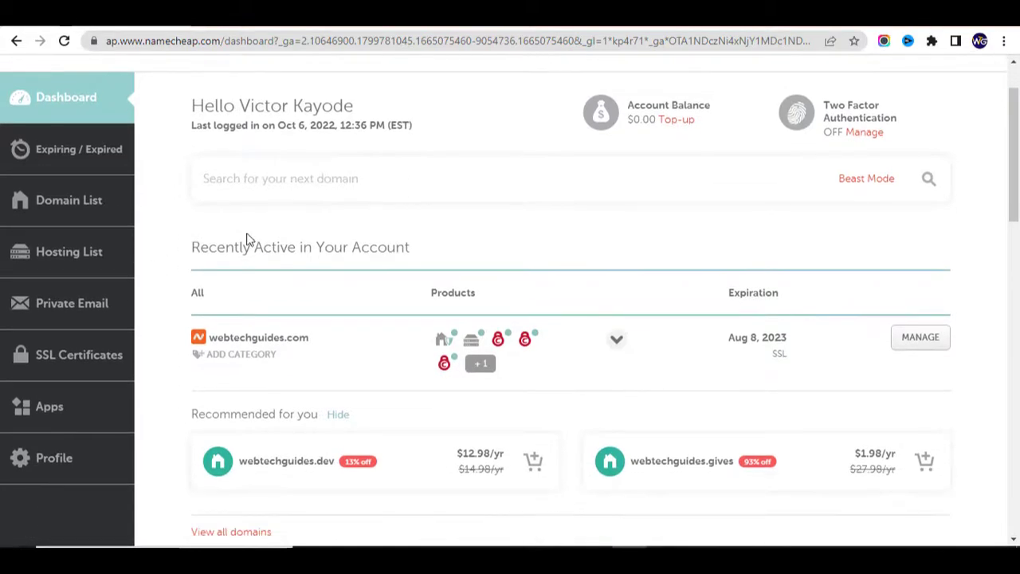
scroll(246, 242, up, 1)
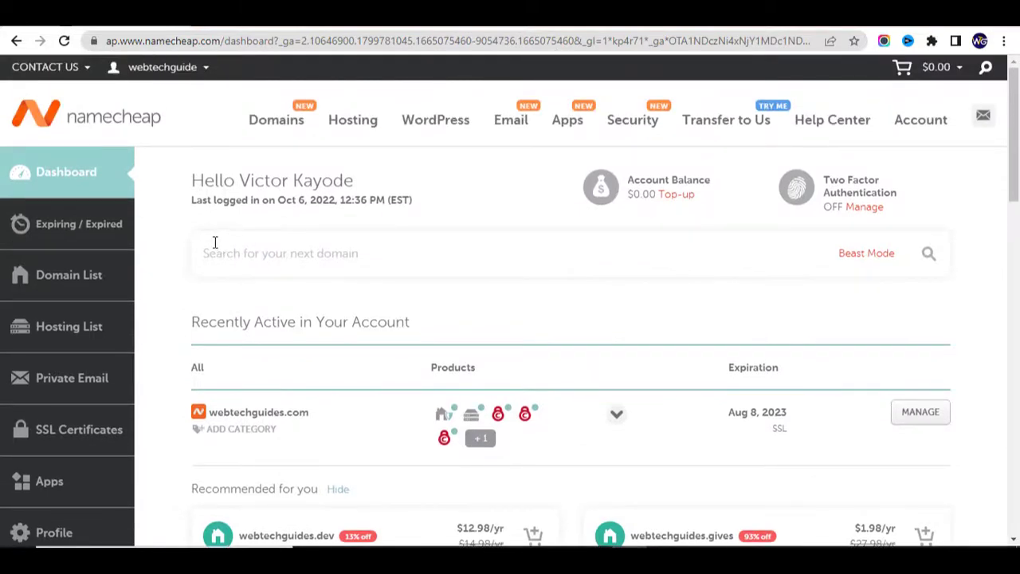
Step: From the Hosting List, open cPanel for the webtechguides.com hosting subscription
click(69, 338)
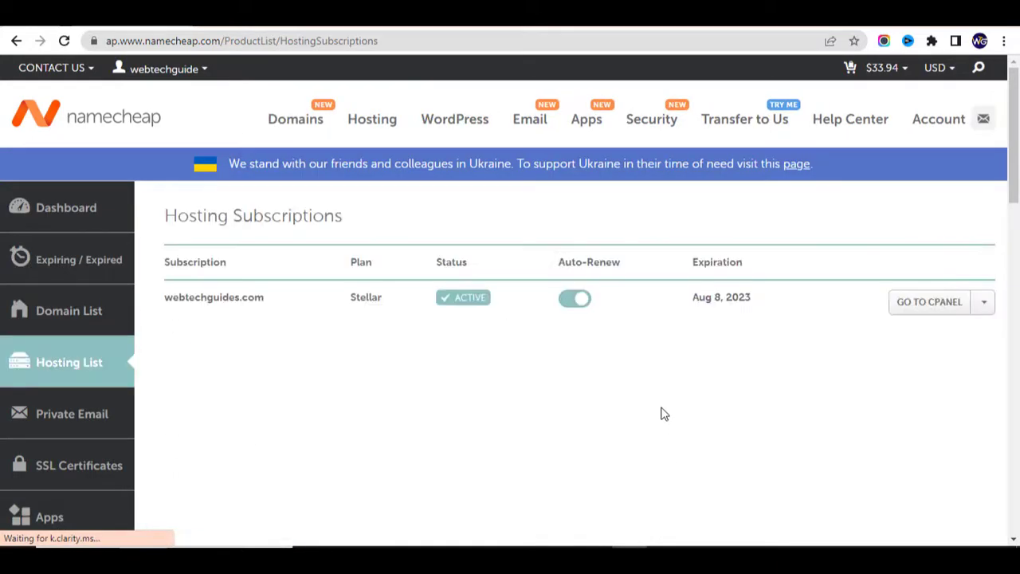
click(924, 311)
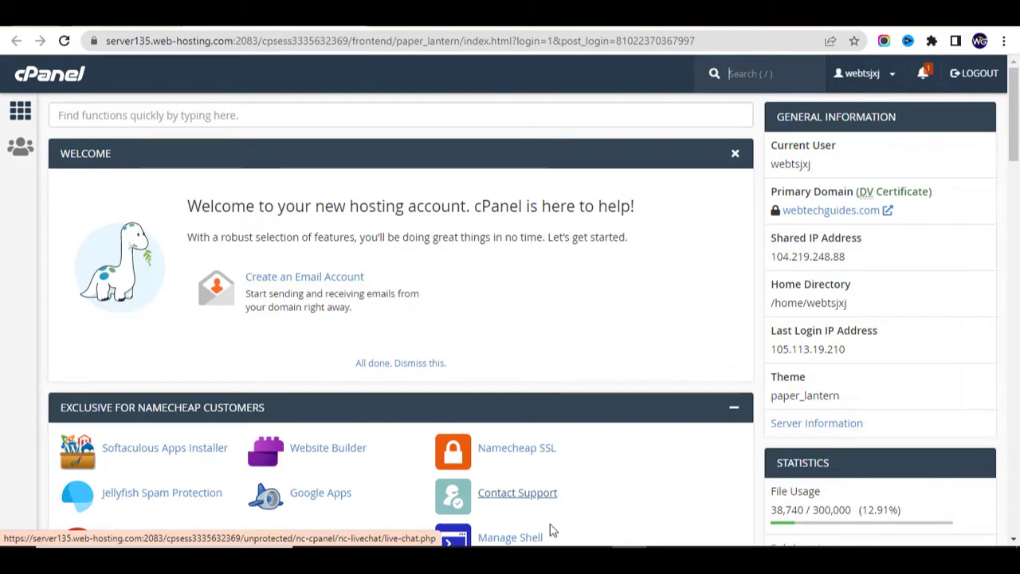
scroll(546, 534, down, 3)
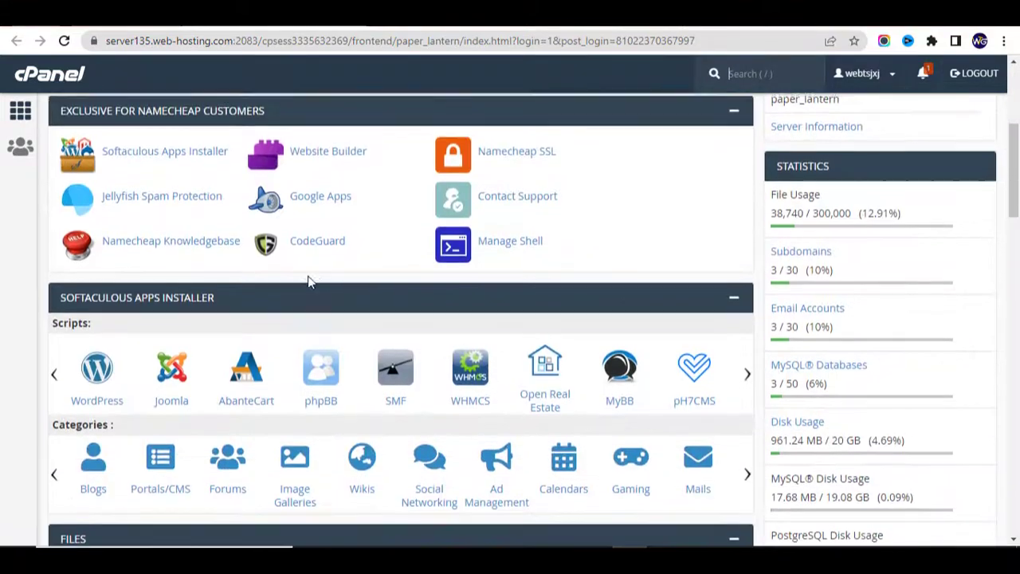
scroll(308, 275, up, 4)
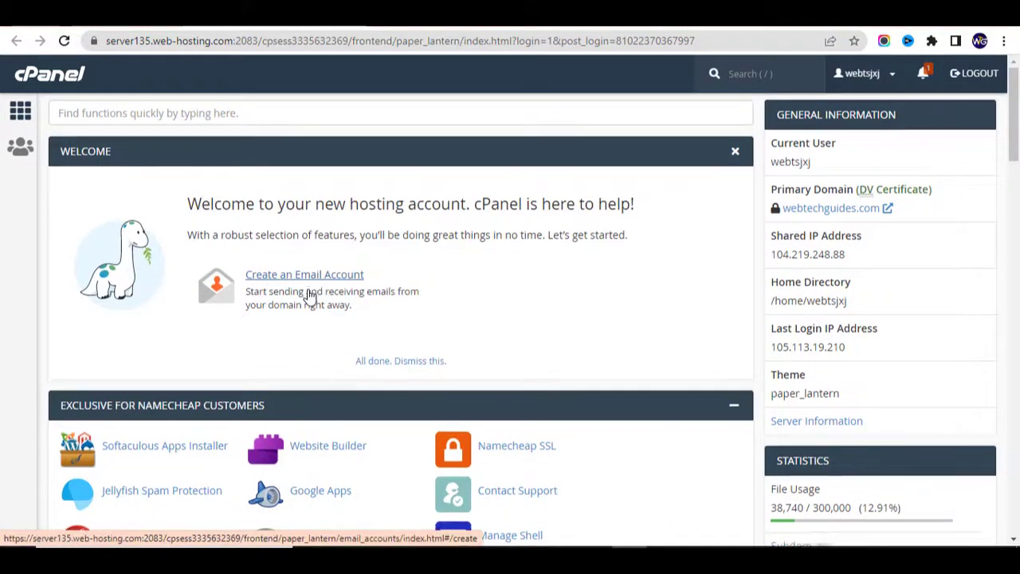
scroll(309, 289, down, 3)
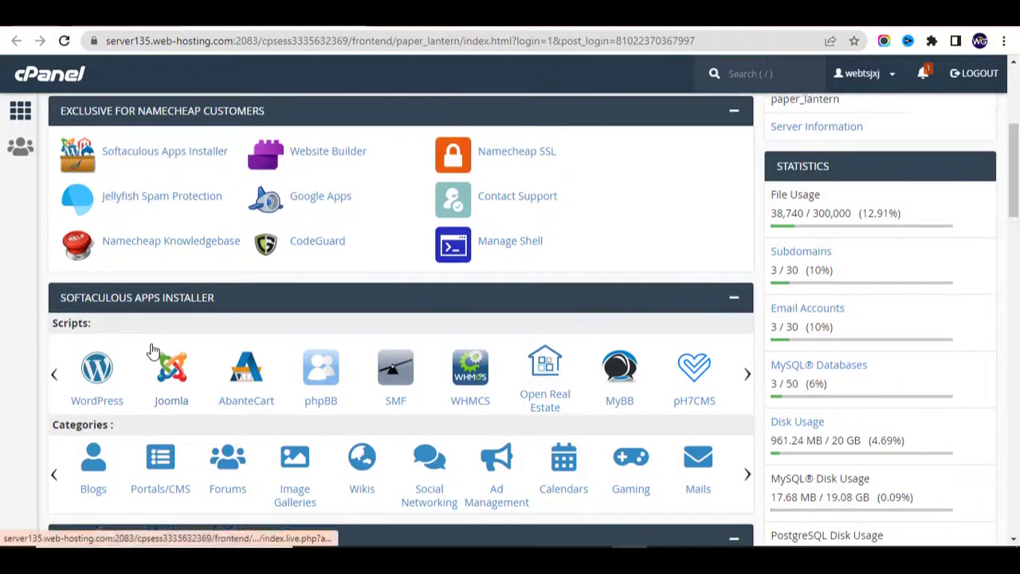
scroll(154, 348, up, 1)
scroll(157, 359, down, 1)
Step: Start a new Softaculous WordPress install targeting the page.webtechguides.com domain
click(110, 371)
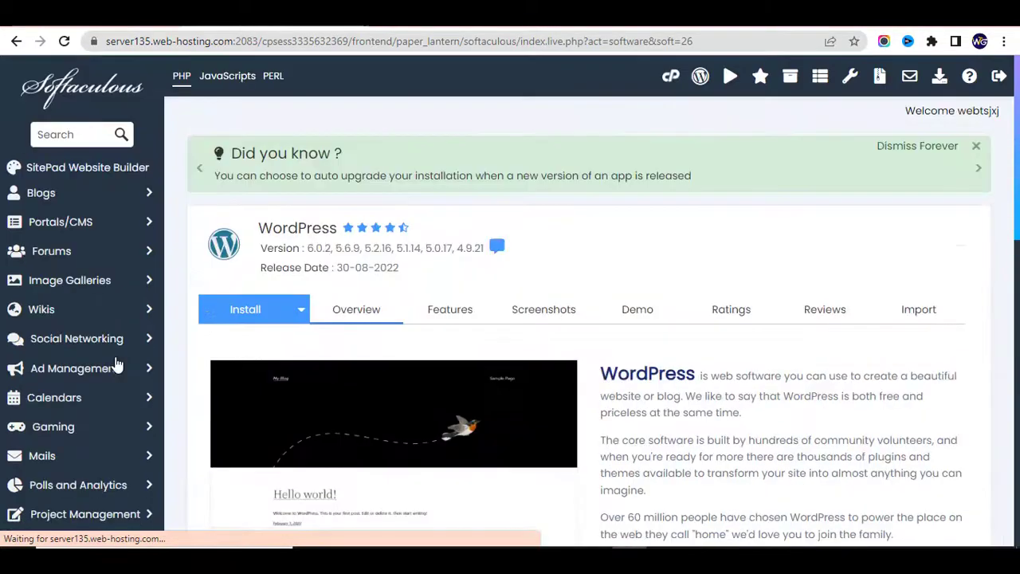
scroll(267, 313, down, 1)
scroll(267, 313, down, 2)
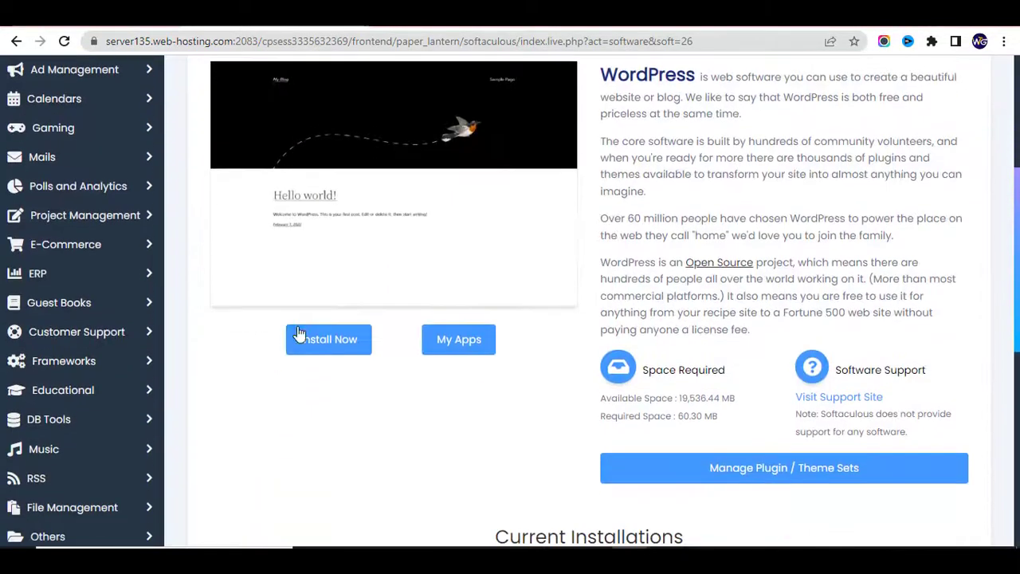
click(330, 341)
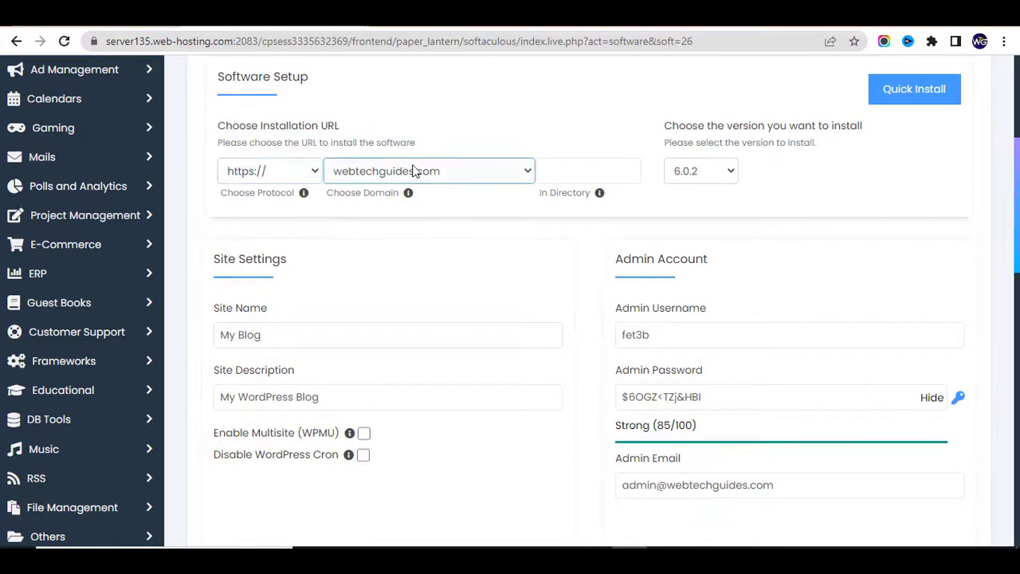
click(437, 181)
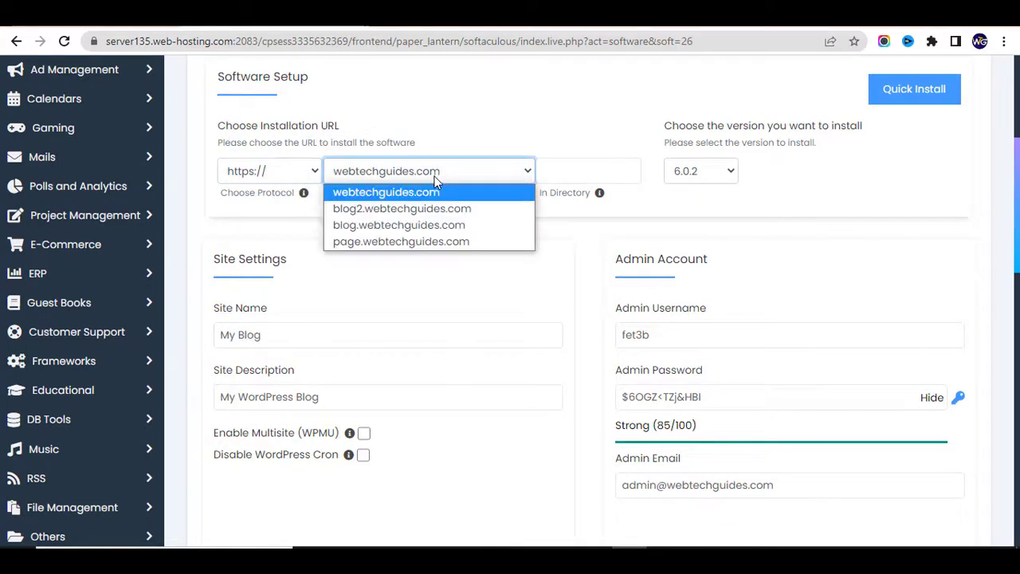
click(450, 243)
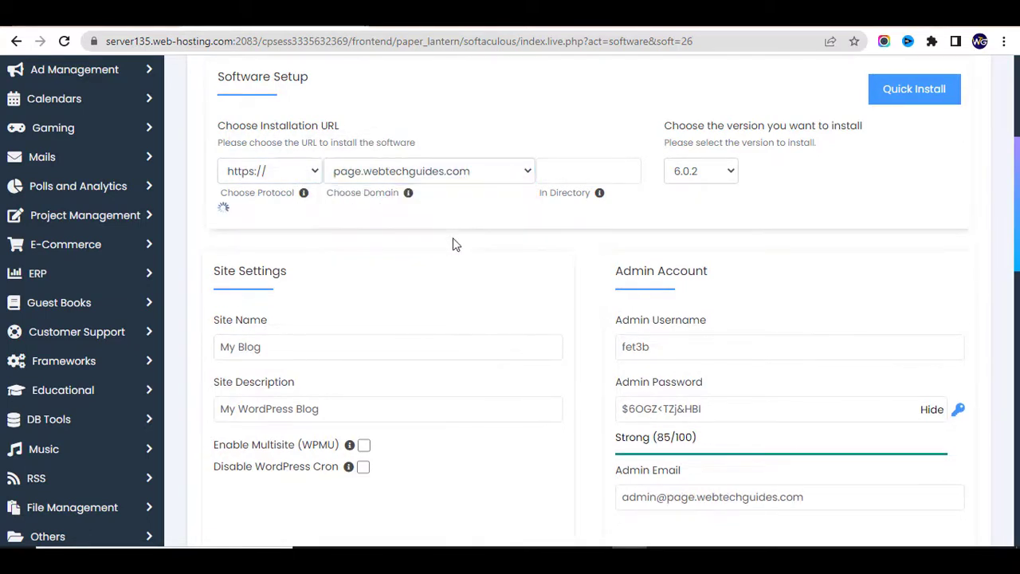
Step: Set the site name to 'Landing Page' and the description to 'My Landing Page'
click(335, 340)
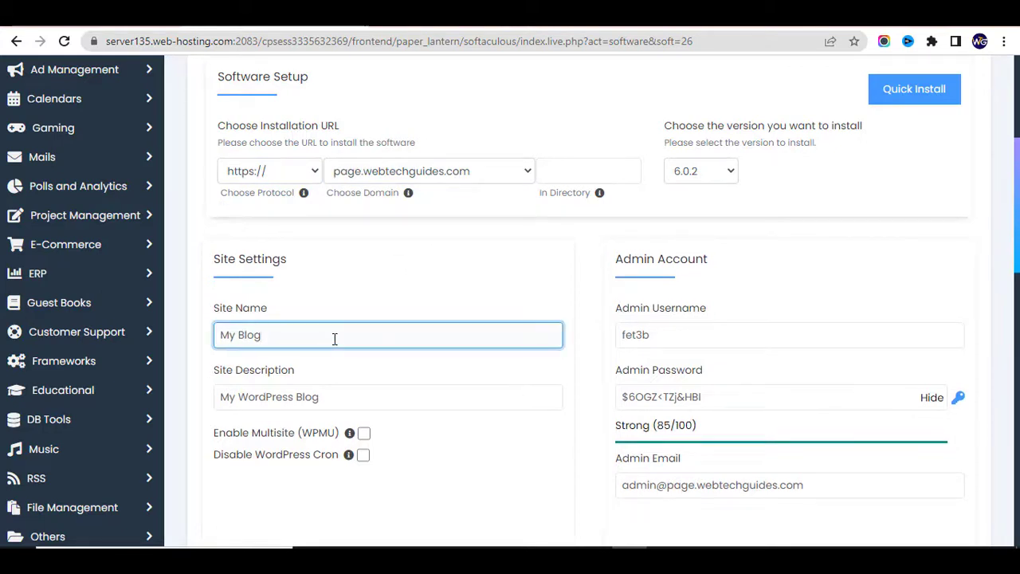
key(ctrl+a)
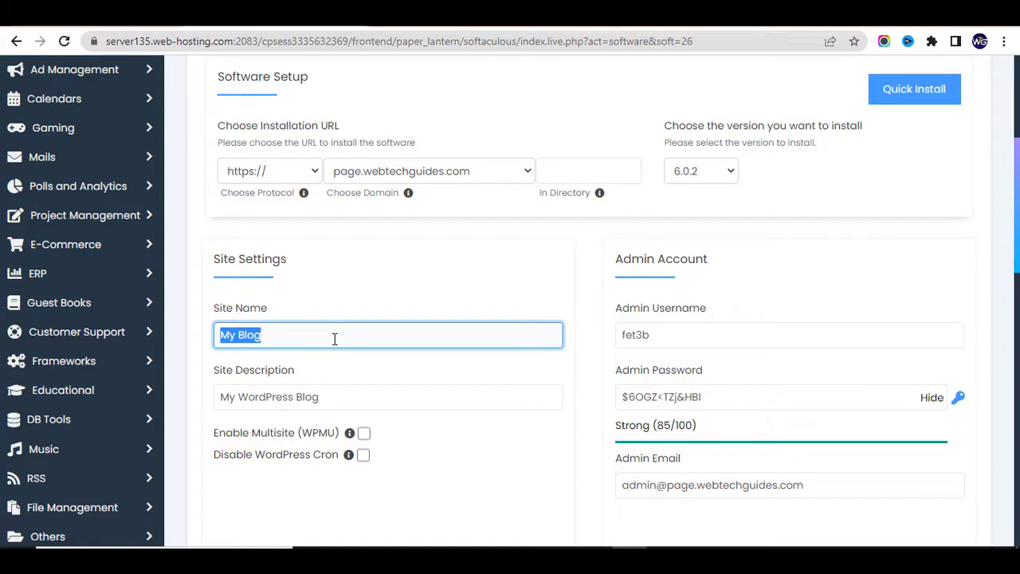
text(Landing P)
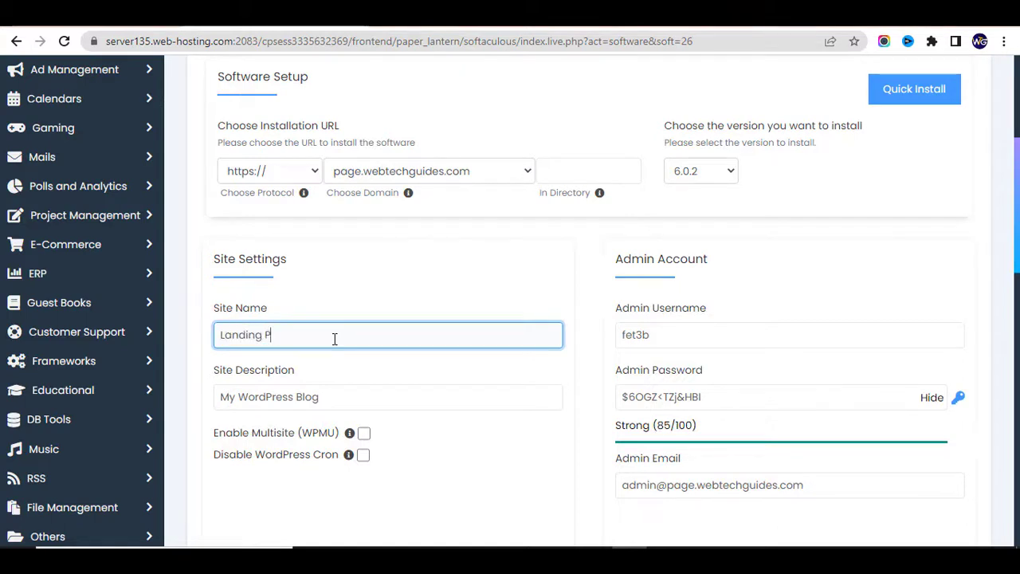
text(age)
click(351, 407)
key(ctrl+a)
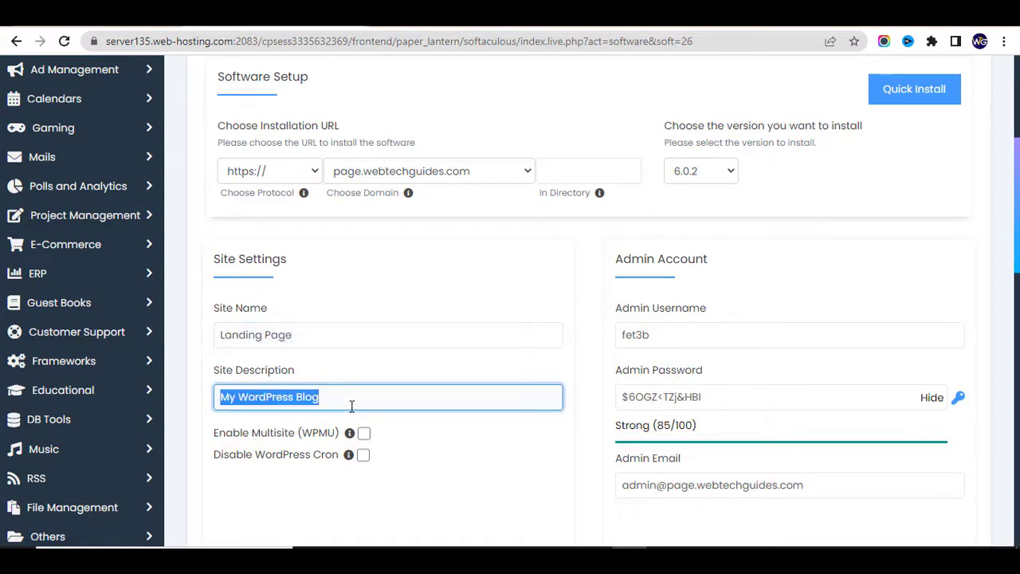
text(My Landing )
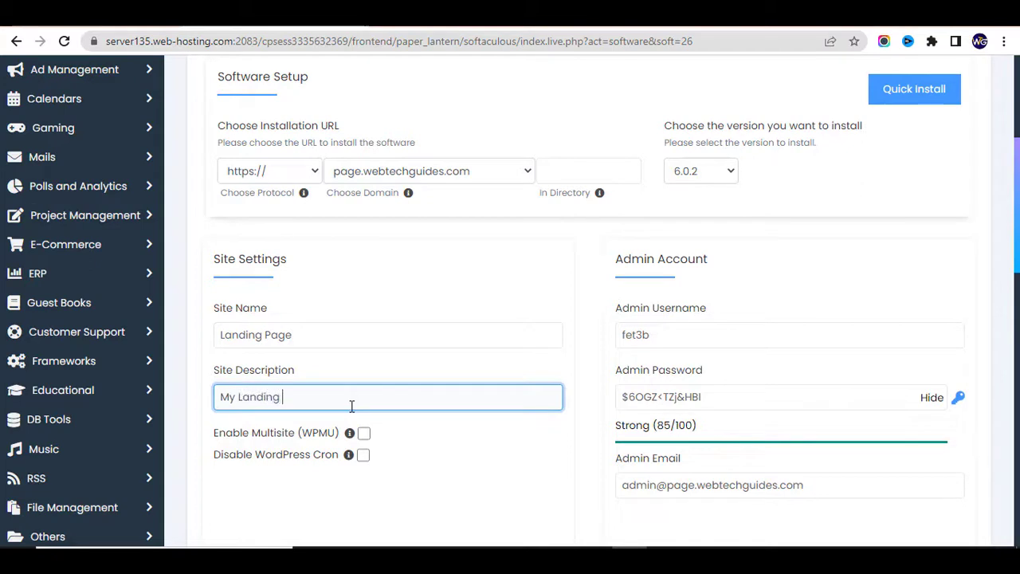
text(Page)
Step: Replace the default admin username and set a new, masked admin password
click(689, 335)
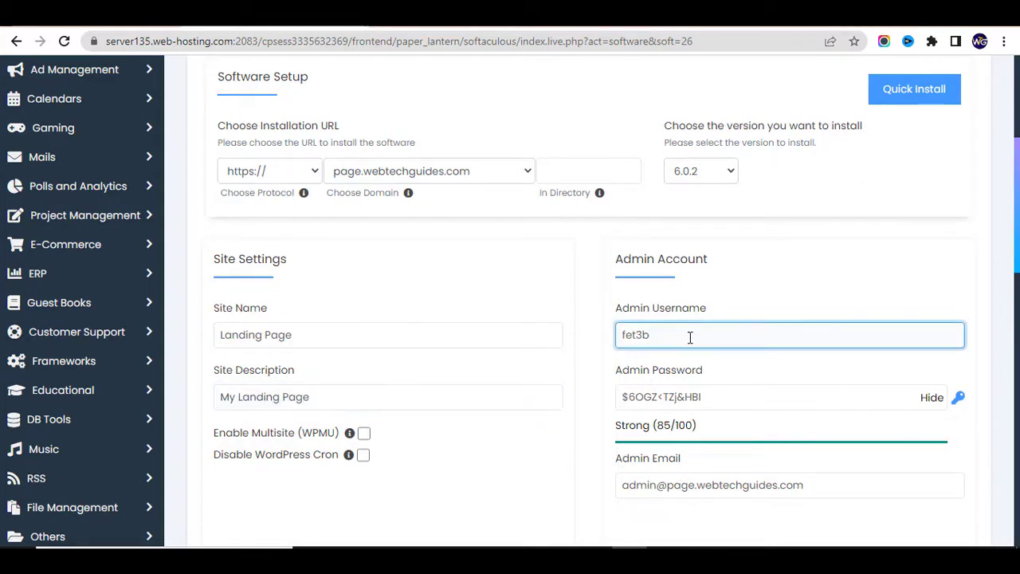
double_click(690, 335)
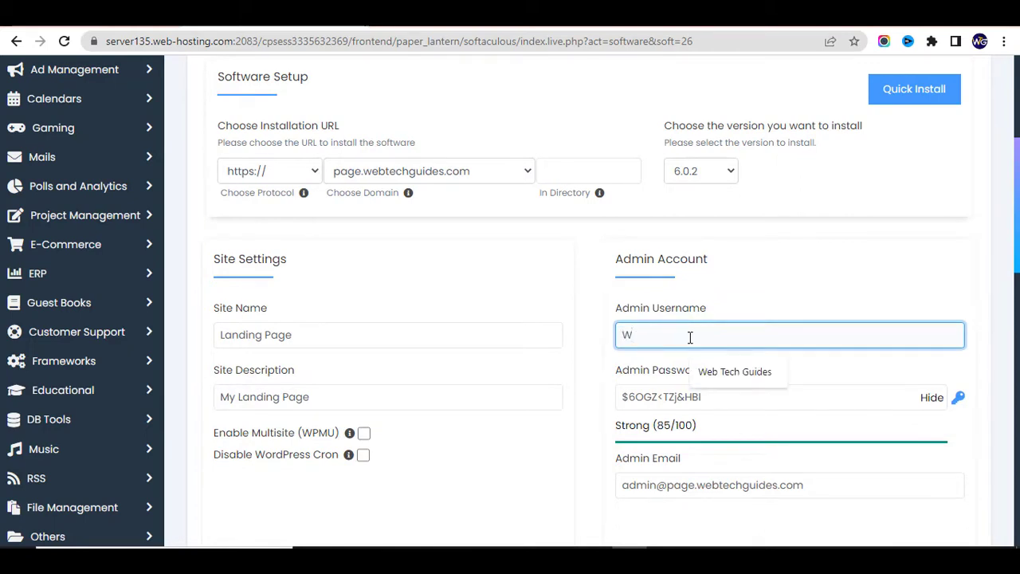
click(735, 372)
click(846, 402)
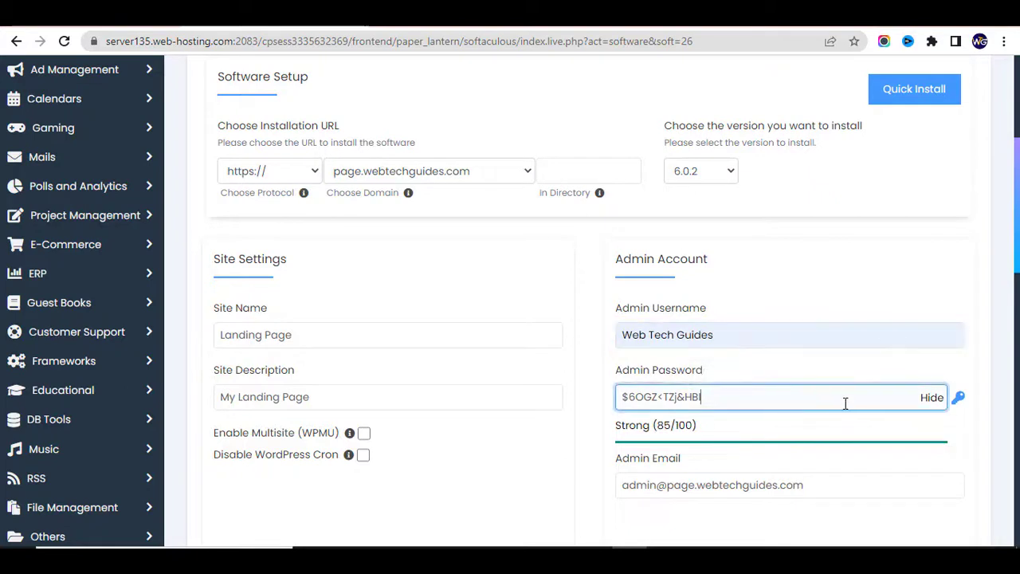
click(930, 398)
click(847, 392)
key(ctrl+a)
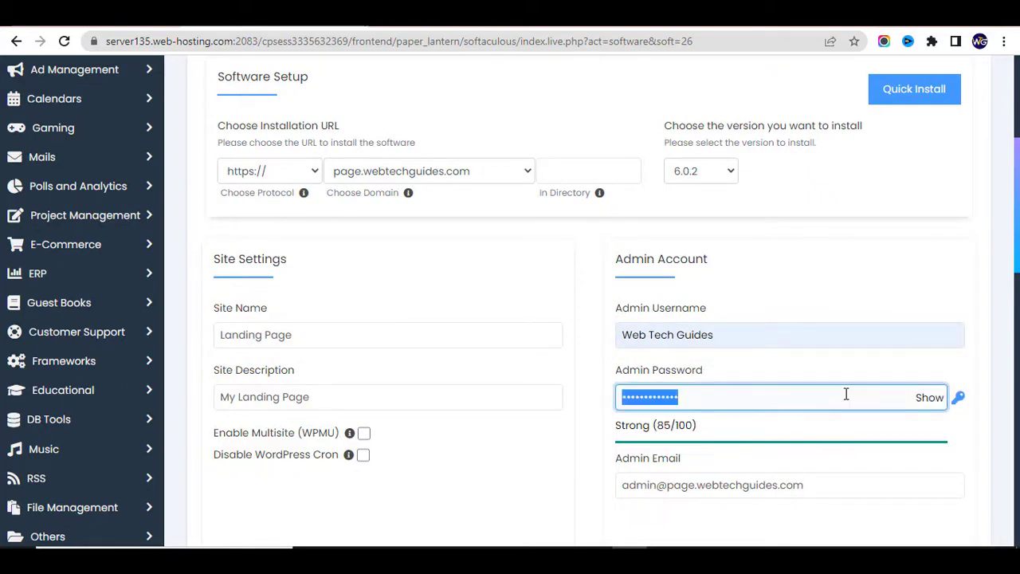
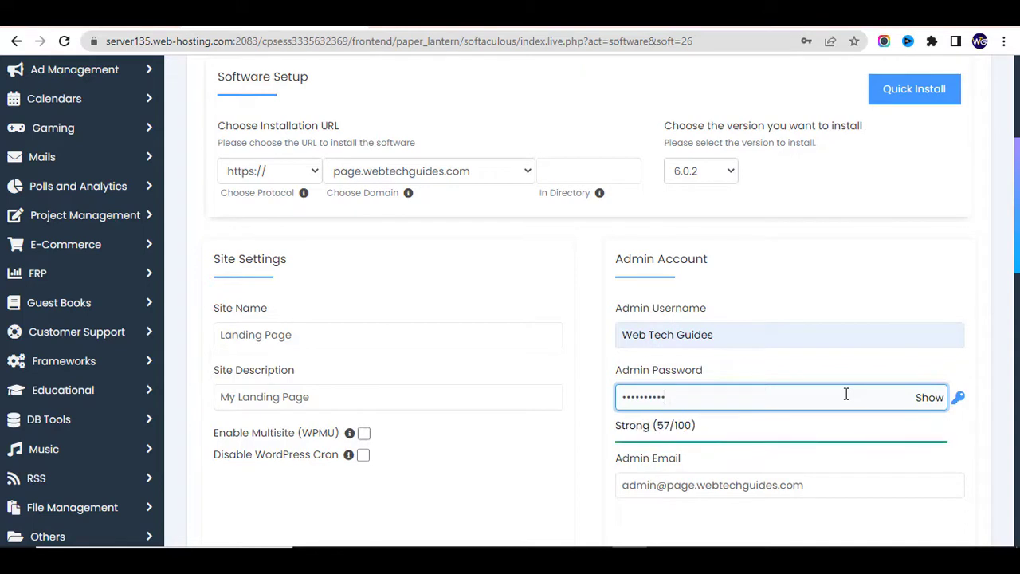
Step: Untick the Limit Login Attempts and W3 Total Cache plugins and run the WordPress install
scroll(798, 385, down, 1)
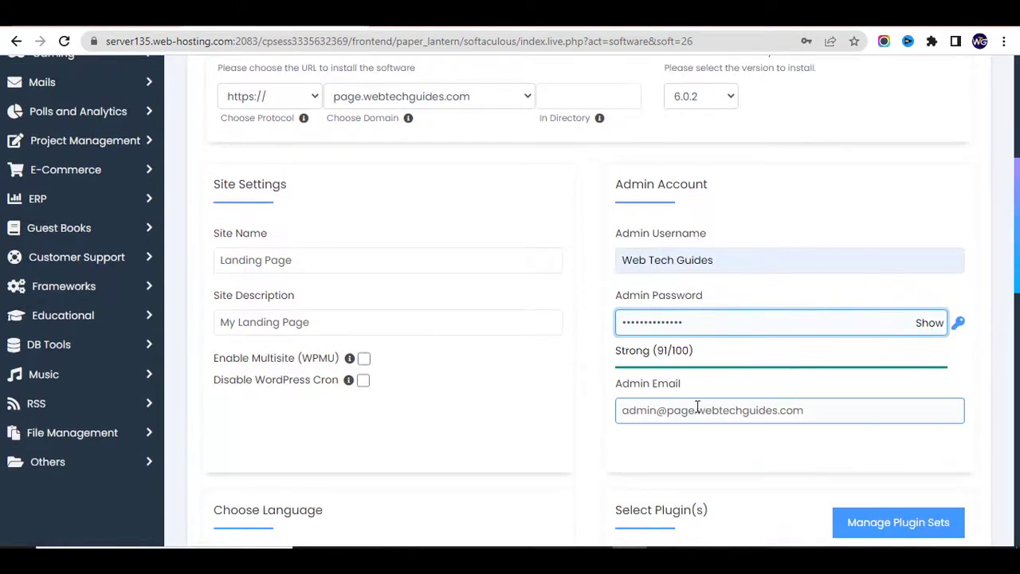
click(638, 443)
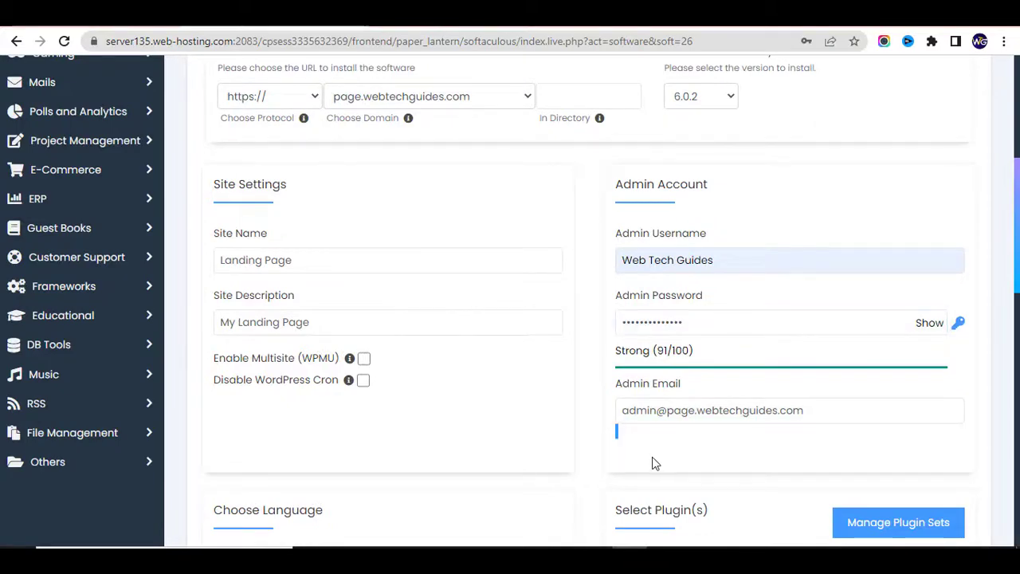
scroll(536, 422, down, 3)
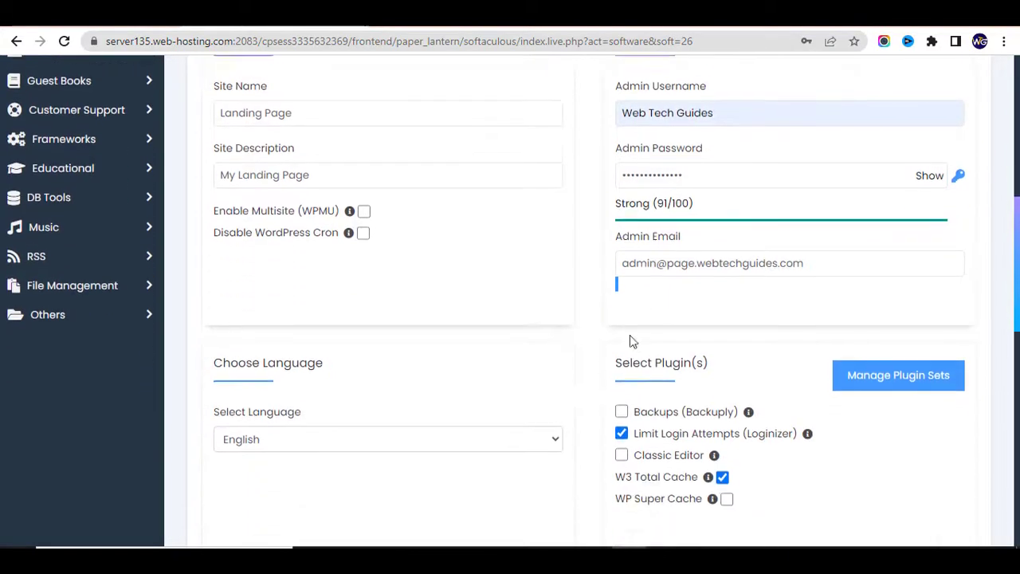
click(621, 356)
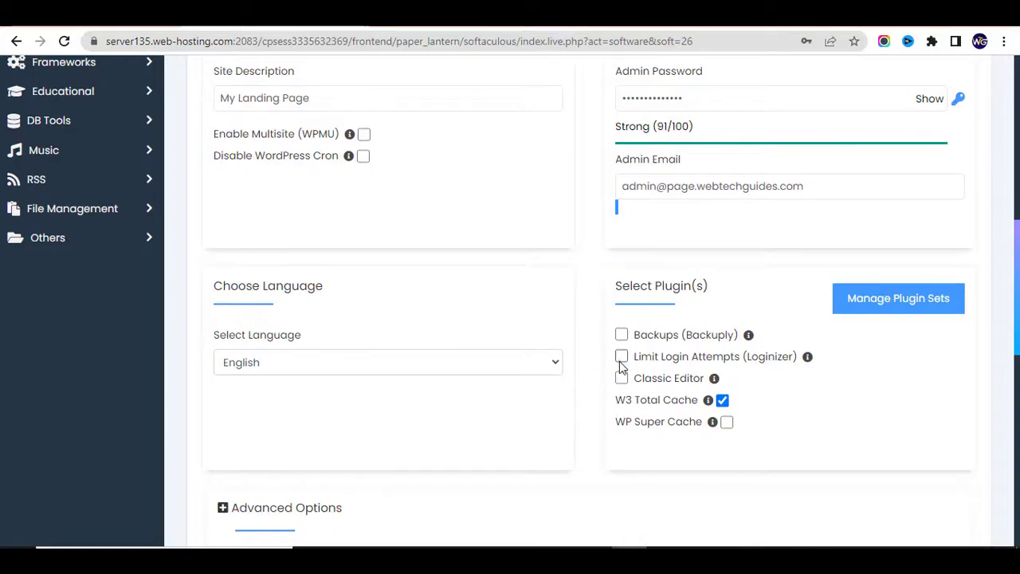
click(722, 401)
scroll(649, 316, down, 4)
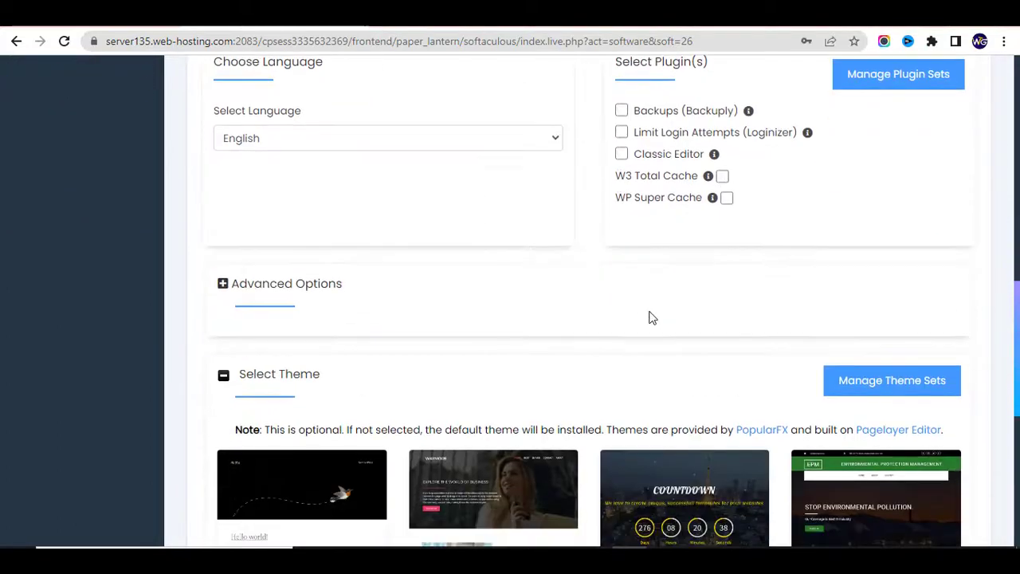
scroll(611, 301, down, 5)
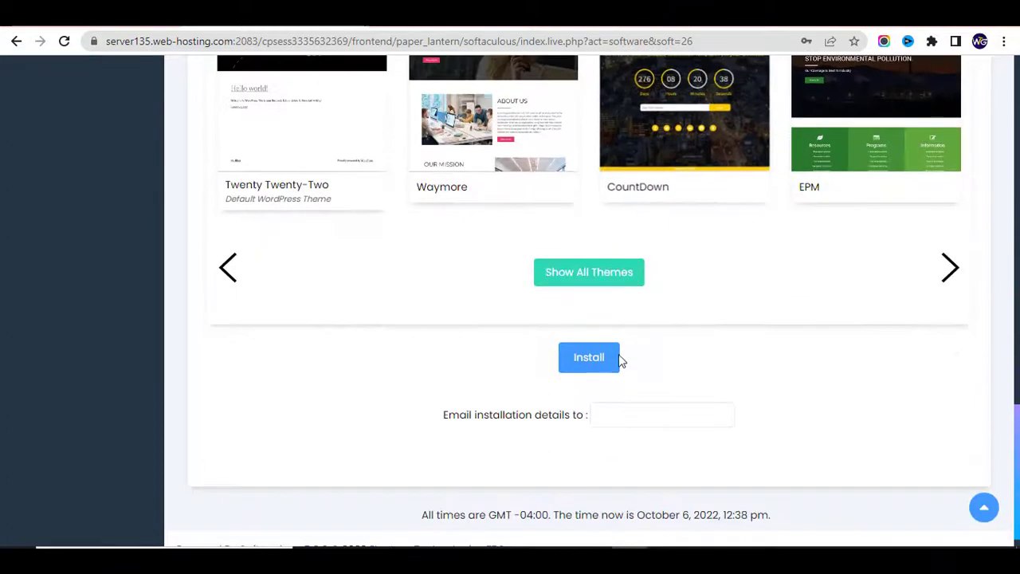
click(606, 358)
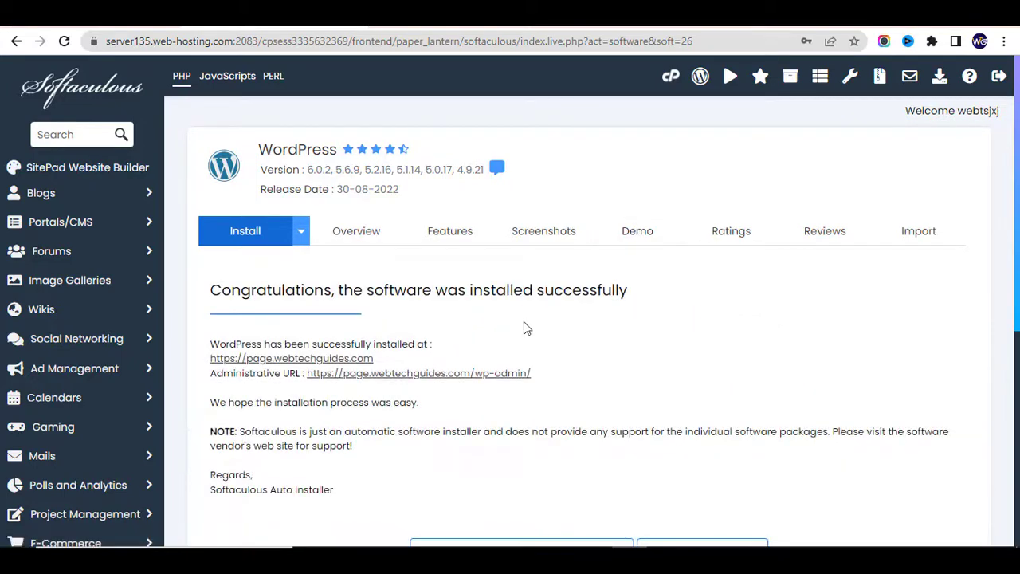
scroll(526, 327, down, 1)
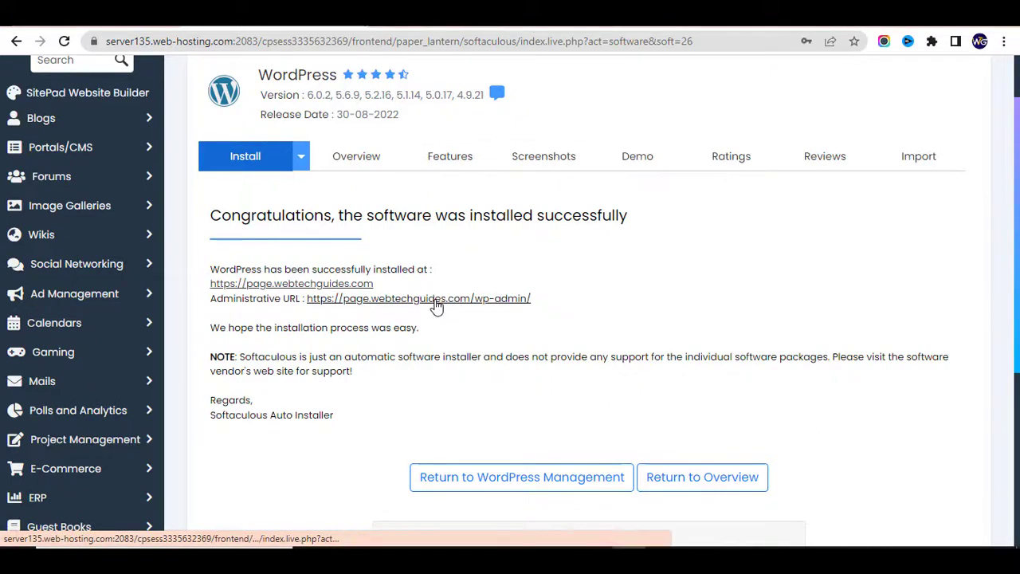
click(231, 287)
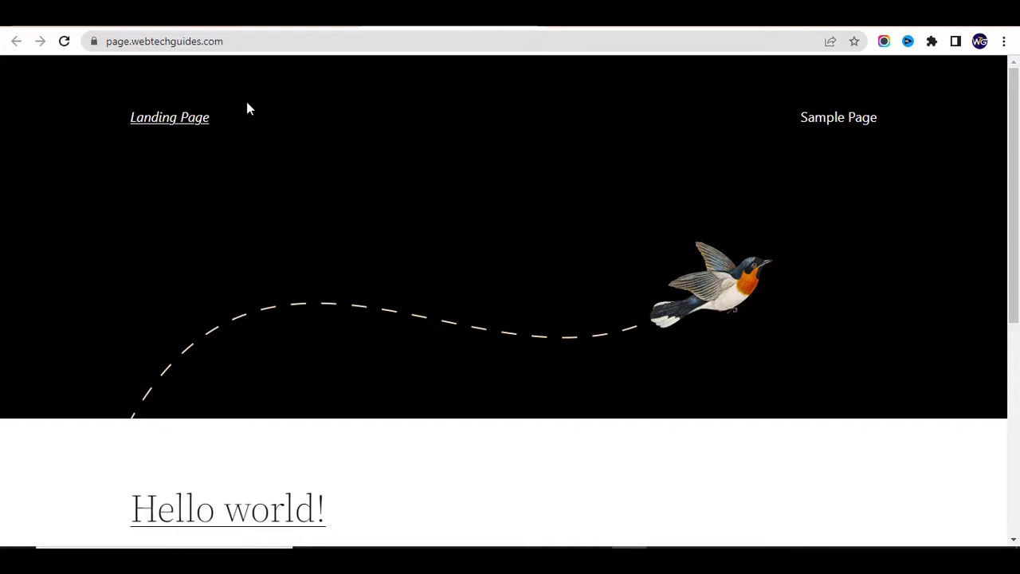
Step: Go to the site's /wp-admin login page and log in with Remember Me ticked
scroll(264, 154, down, 5)
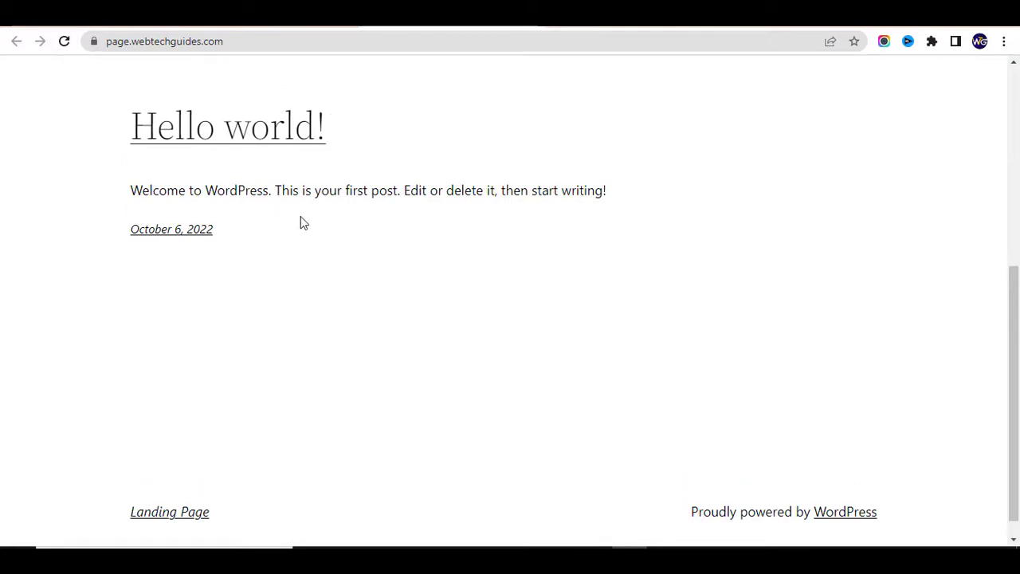
scroll(301, 216, up, 5)
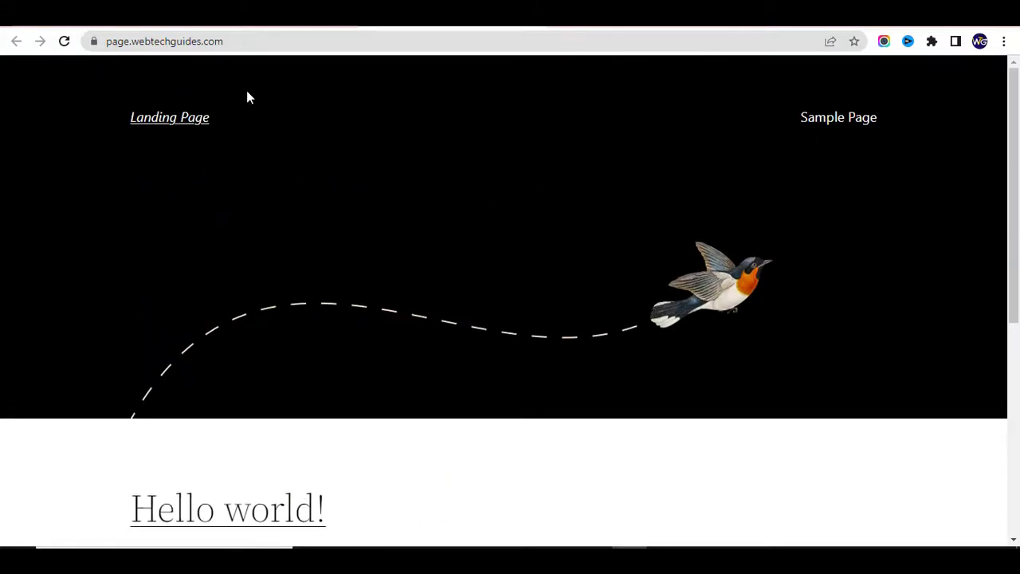
click(271, 41)
key(End)
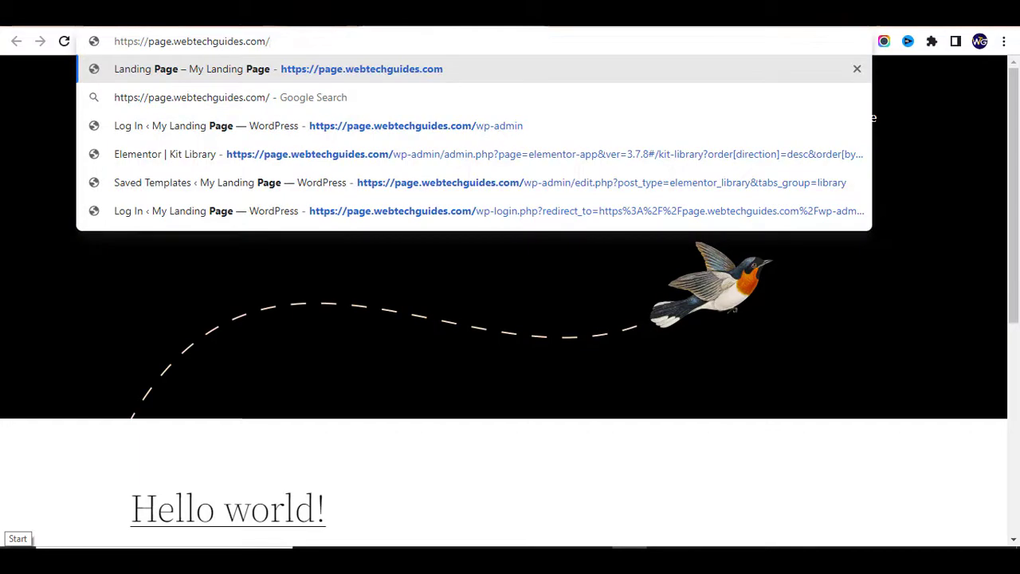
text(ww)
key(BackSpace)
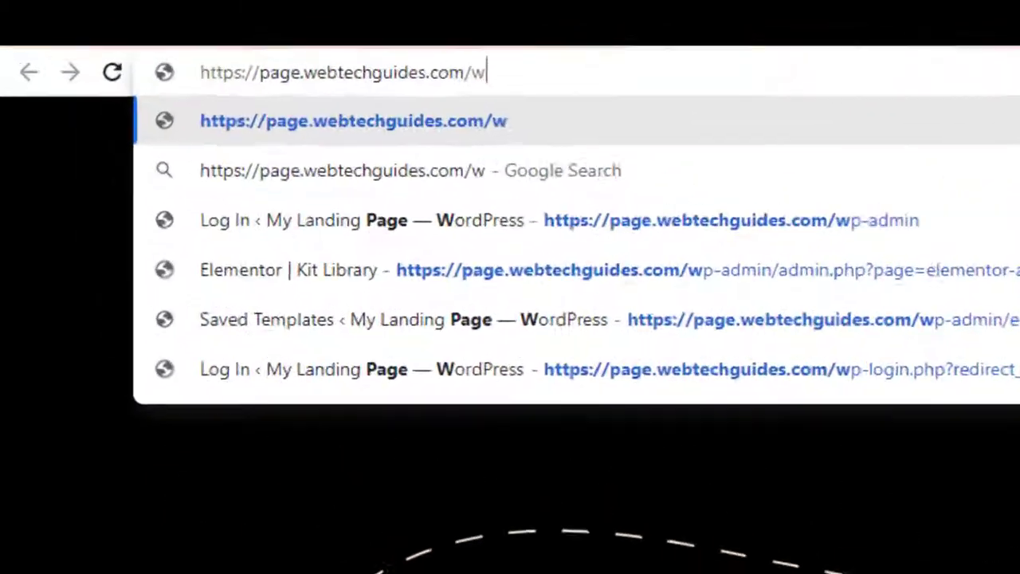
text(p)
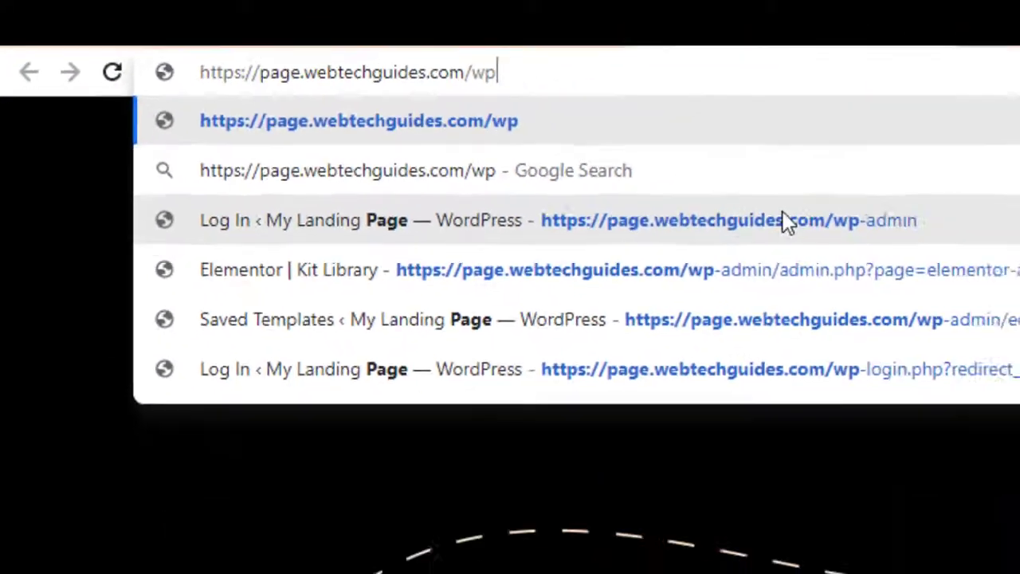
click(956, 292)
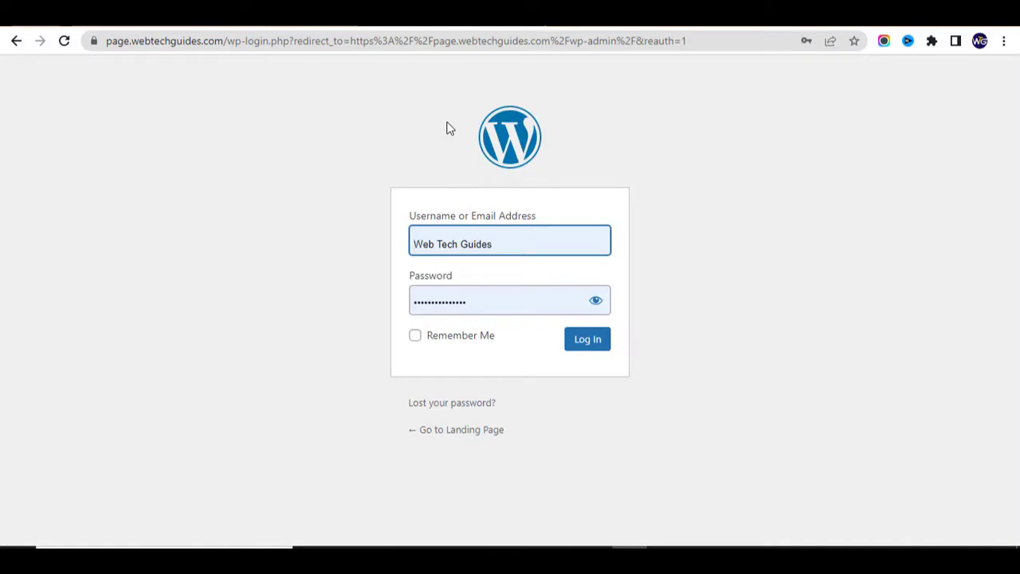
click(415, 337)
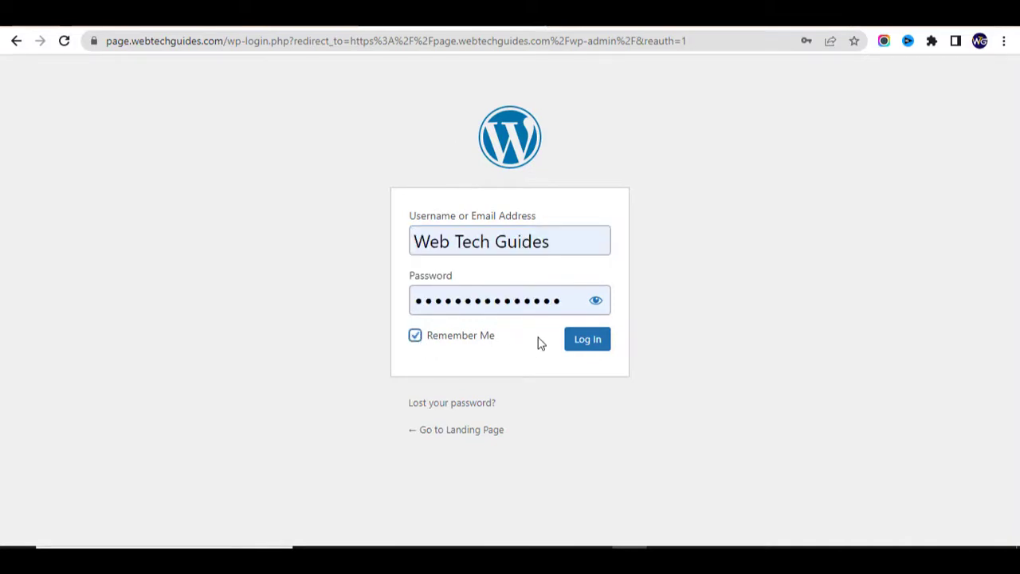
click(582, 346)
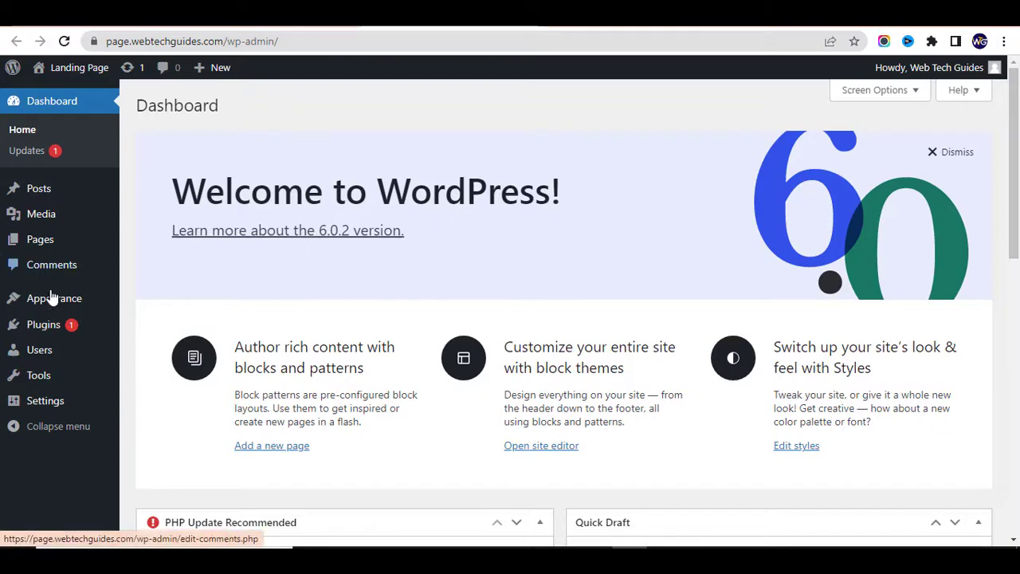
Step: Dismiss the Welcome to WordPress panel on the Dashboard
mouse_move(50, 308)
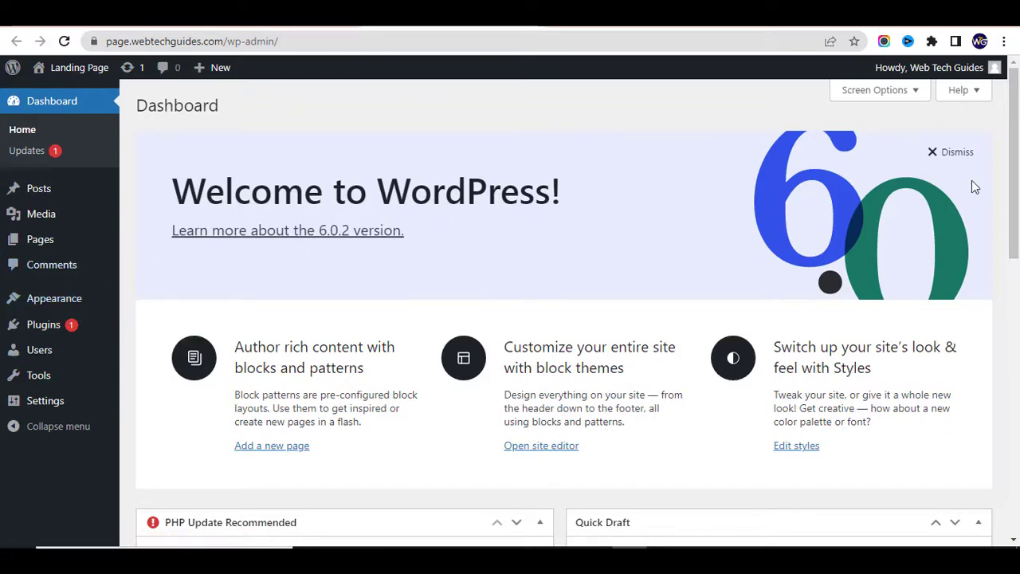
click(942, 154)
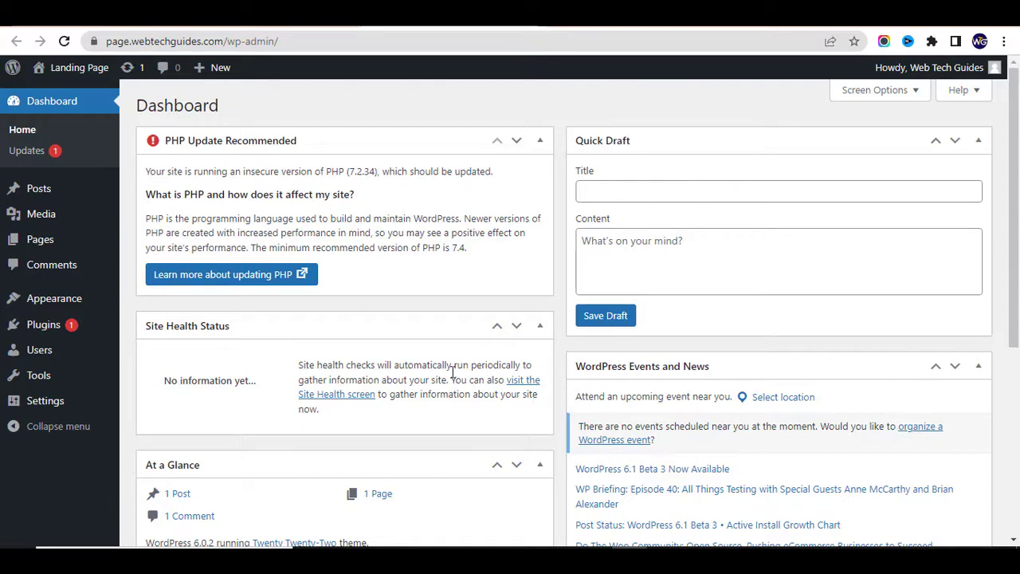
Step: Add the Hello Elementor theme from Appearance > Themes and activate it
mouse_move(90, 299)
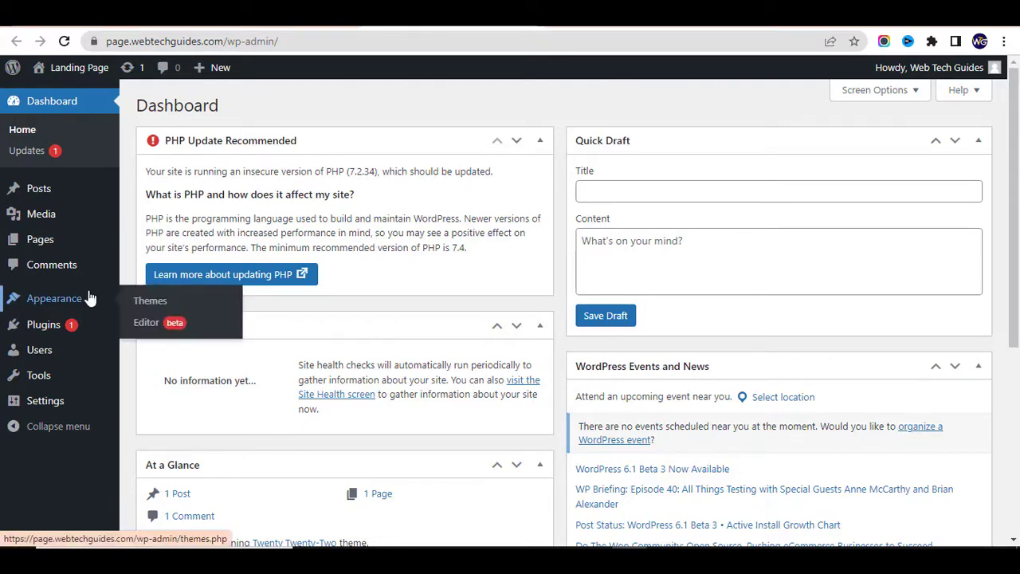
click(141, 302)
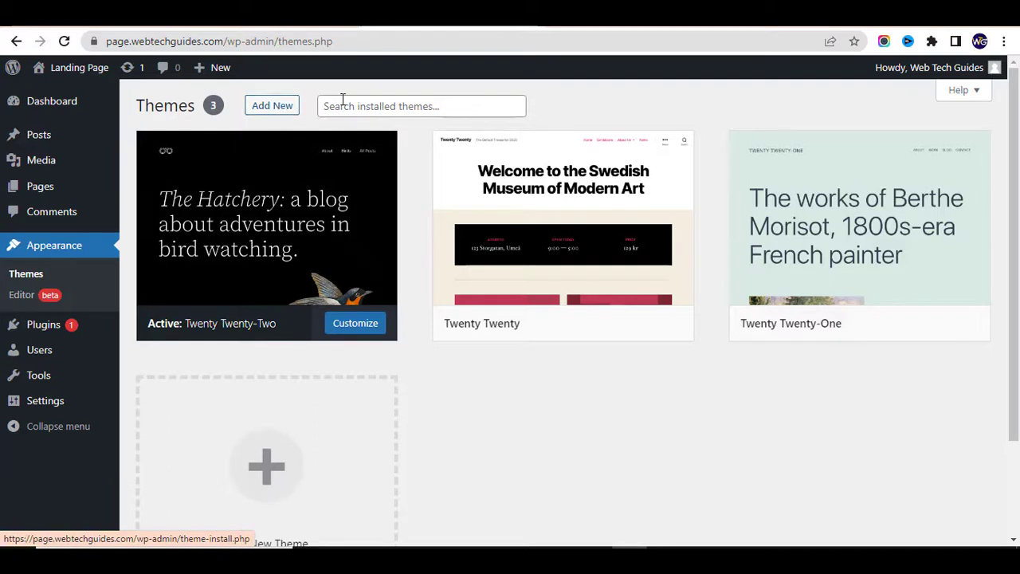
click(275, 109)
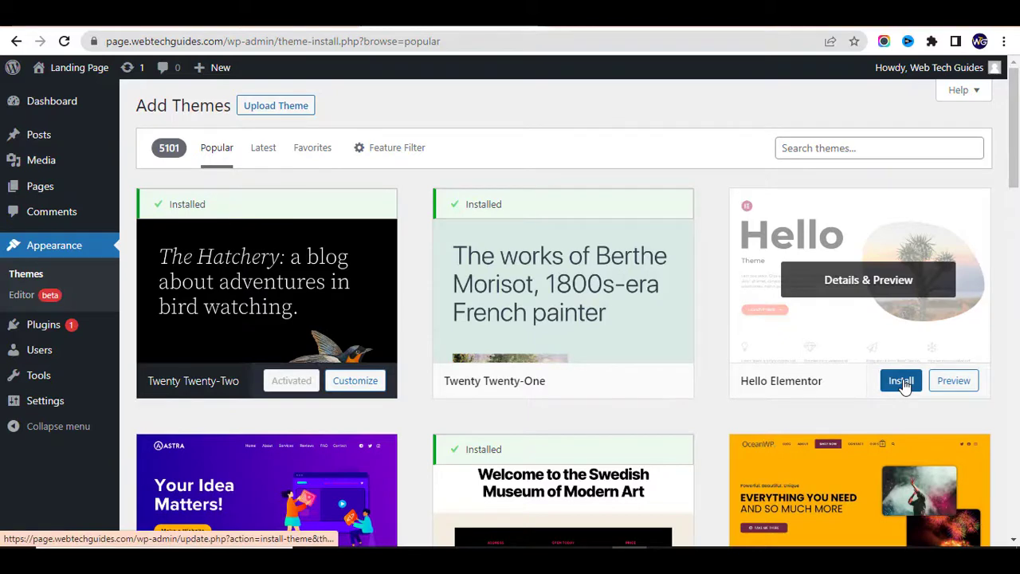
scroll(903, 384, down, 2)
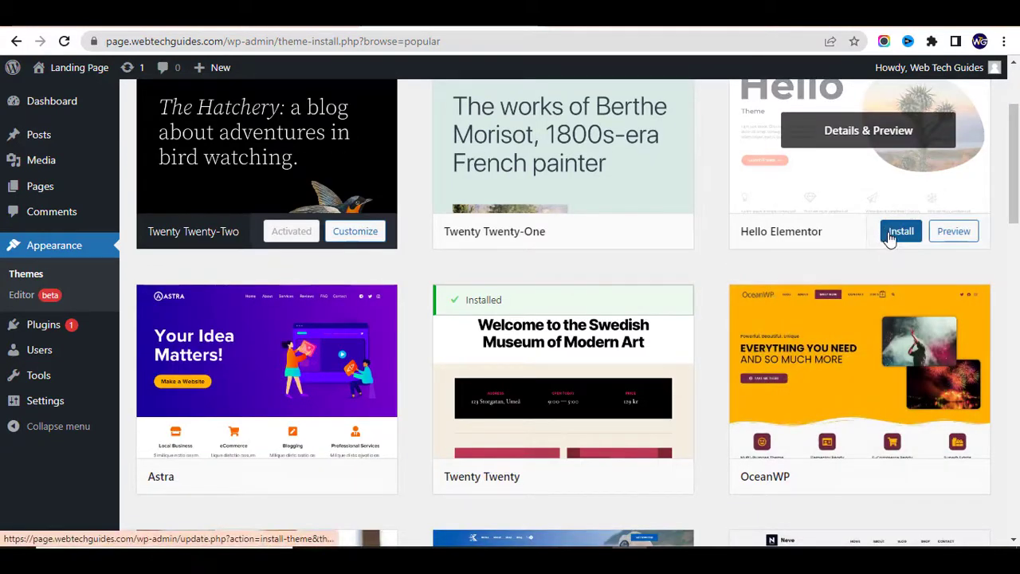
click(891, 236)
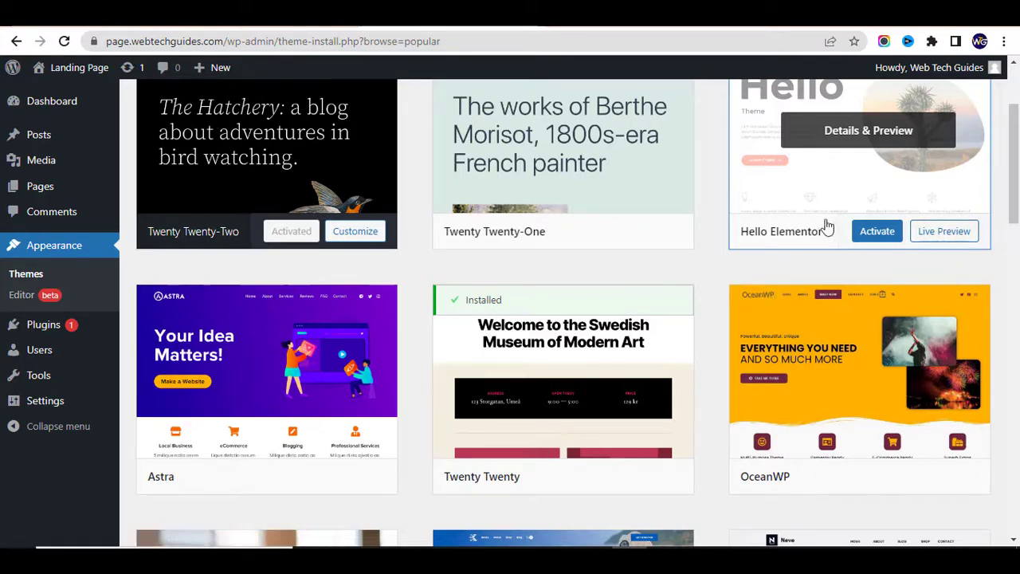
scroll(861, 237, up, 1)
click(867, 299)
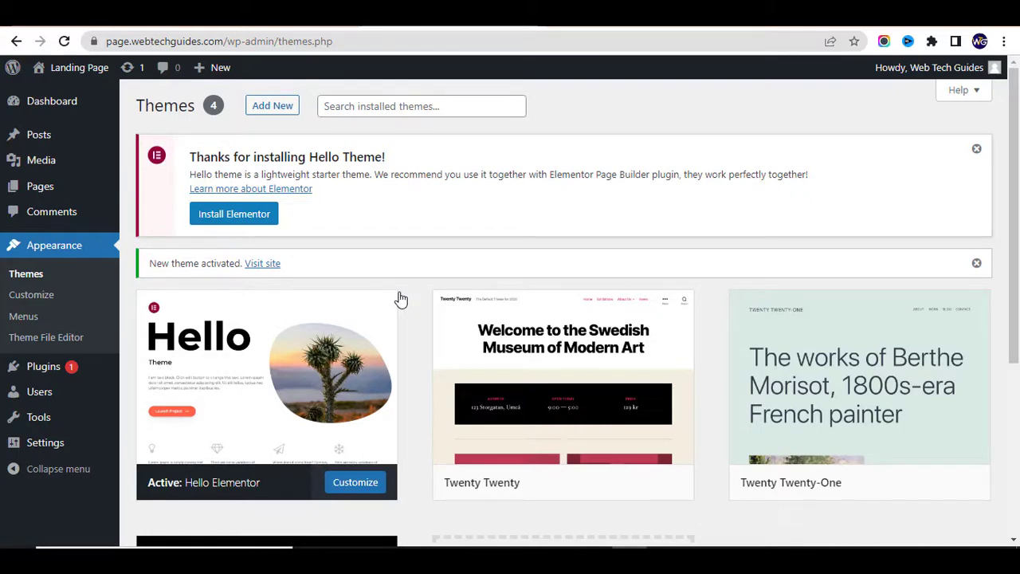
mouse_move(438, 298)
Step: Install and activate Elementor Website Builder 3.7.8 from the Hello Theme notice
click(242, 219)
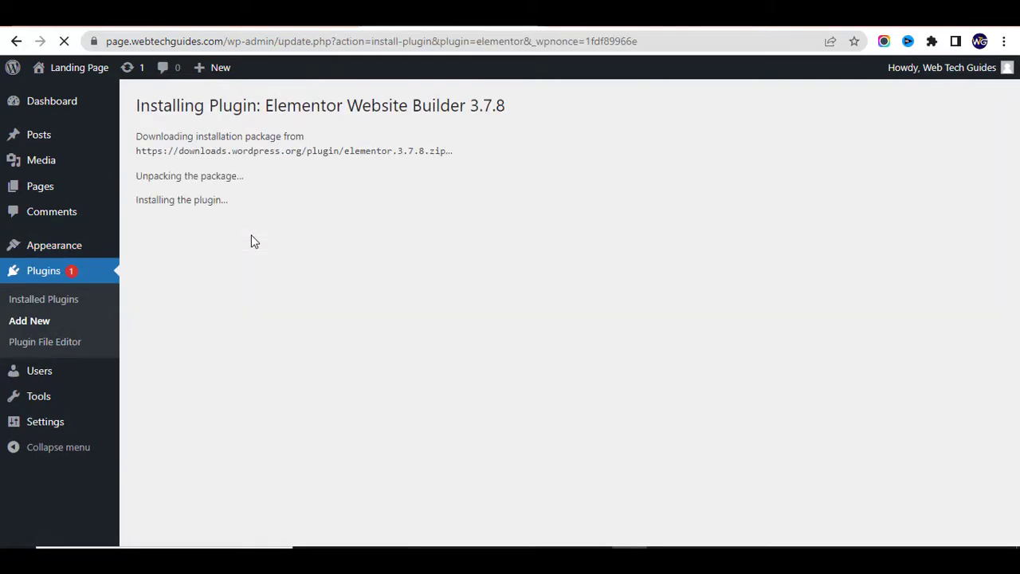
click(186, 253)
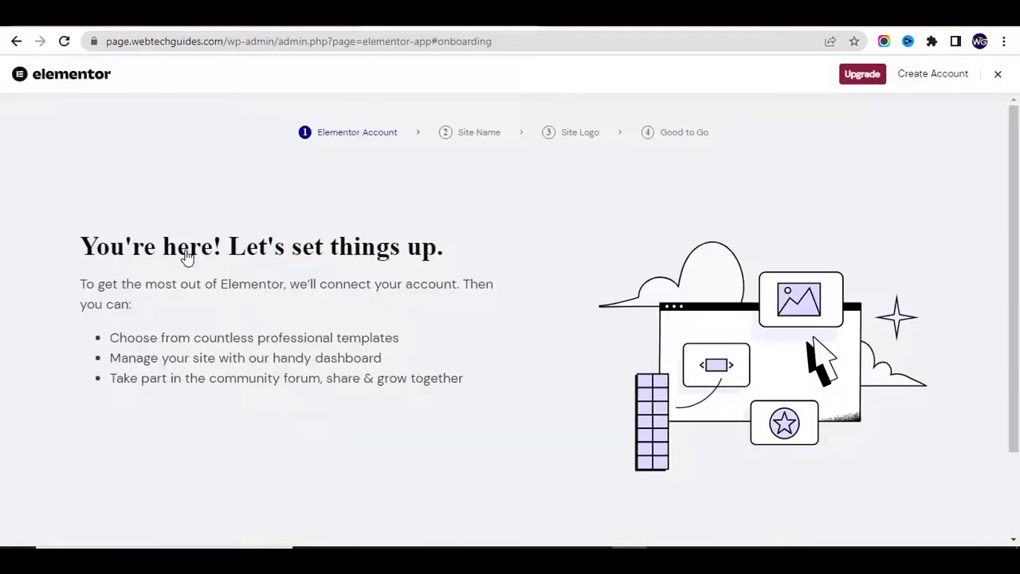
Step: Skip the Elementor Account connection step in the onboarding wizard
scroll(421, 395, down, 2)
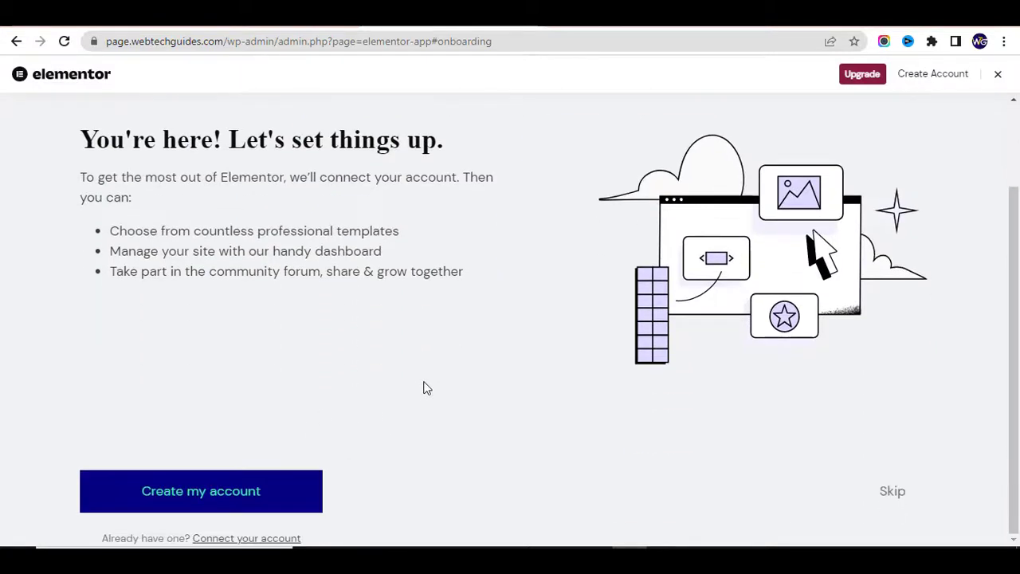
scroll(423, 387, up, 2)
scroll(423, 388, down, 2)
click(893, 493)
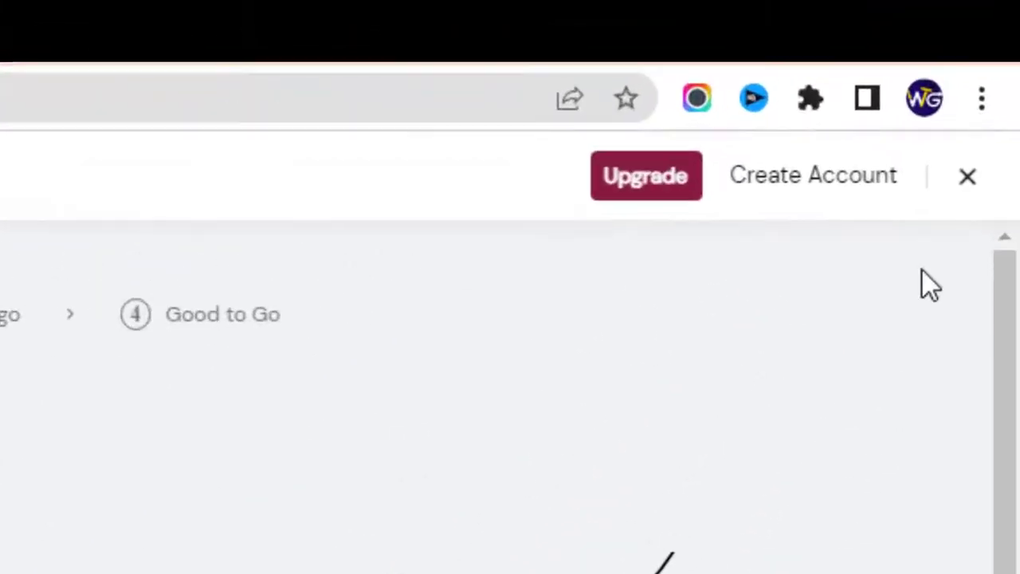
Step: Exit the Elementor onboarding wizard and go to the site's Pages list
click(962, 196)
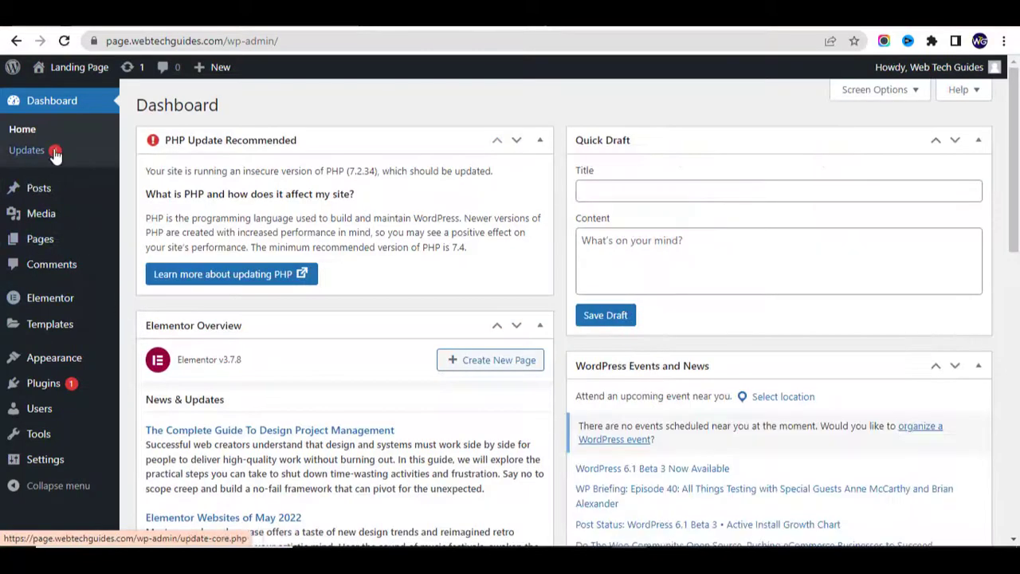
mouse_move(68, 250)
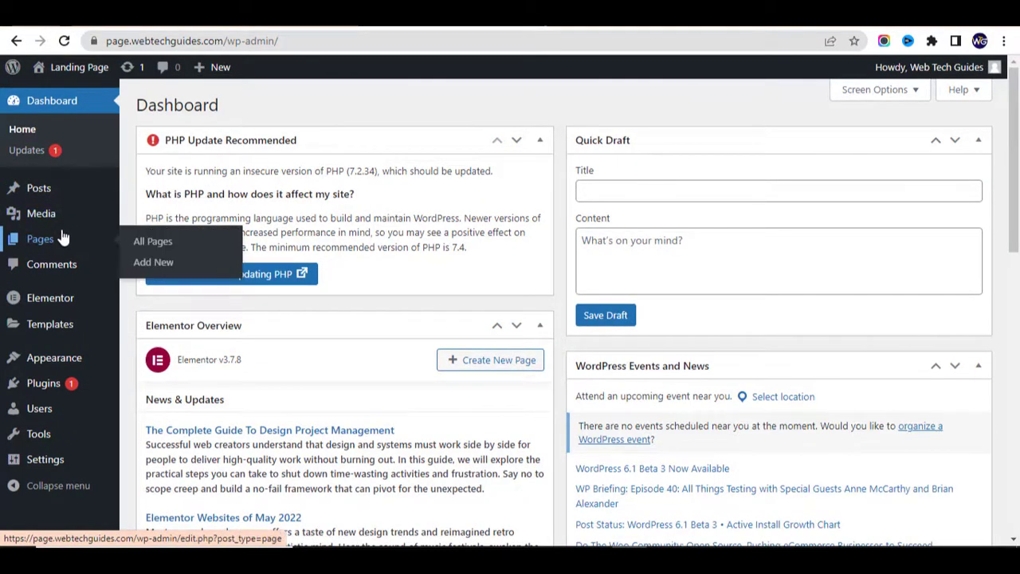
click(36, 237)
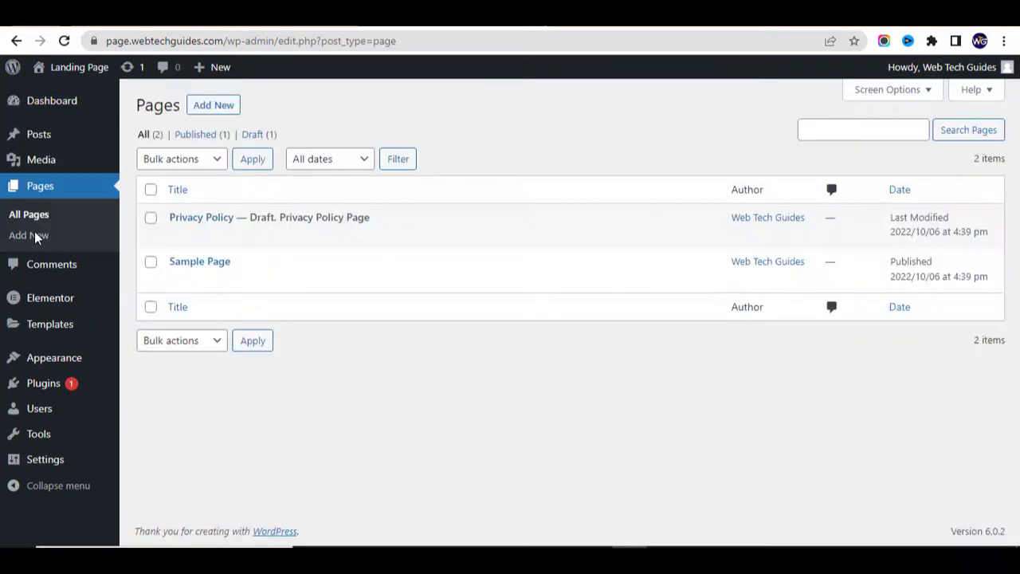
Step: Create a new page titled 'Landing Page' and publish it
click(217, 106)
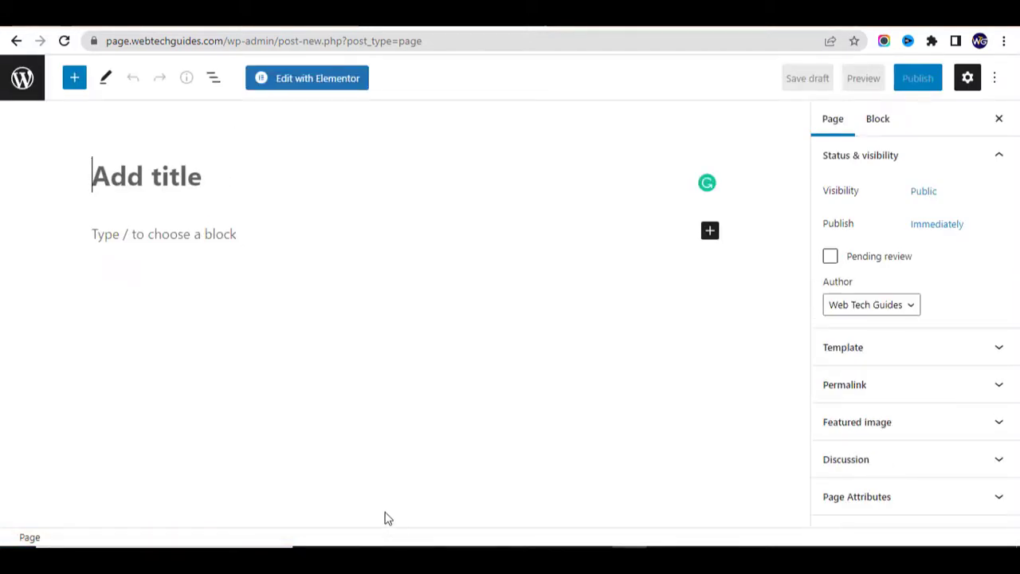
text(Landd)
key(BackSpace)
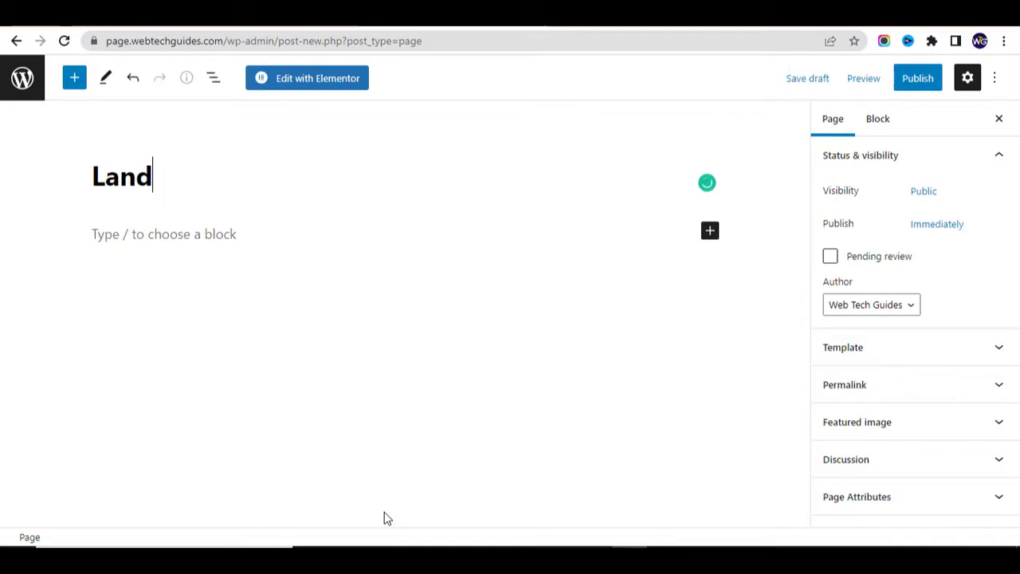
text(ing Page)
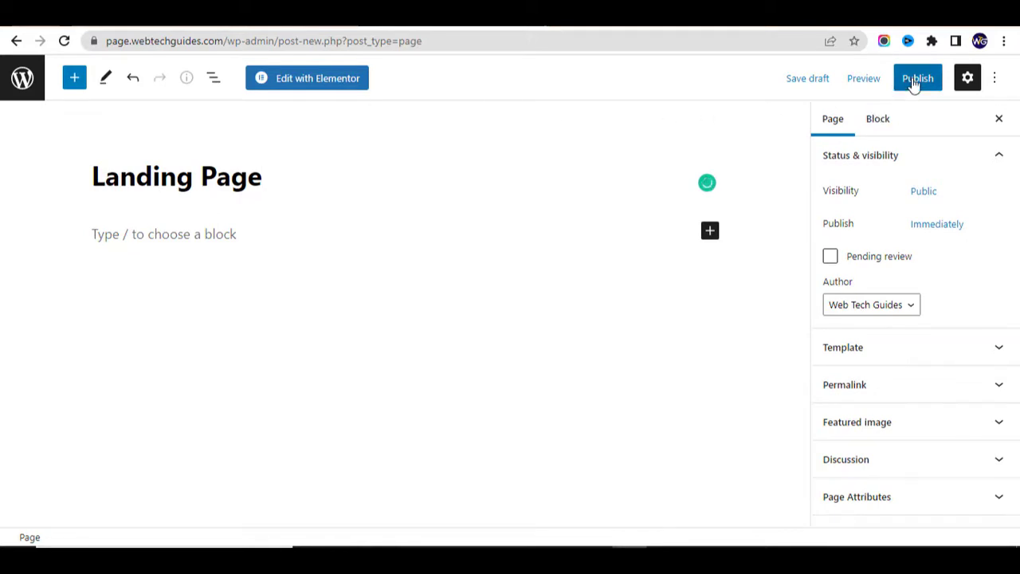
click(930, 349)
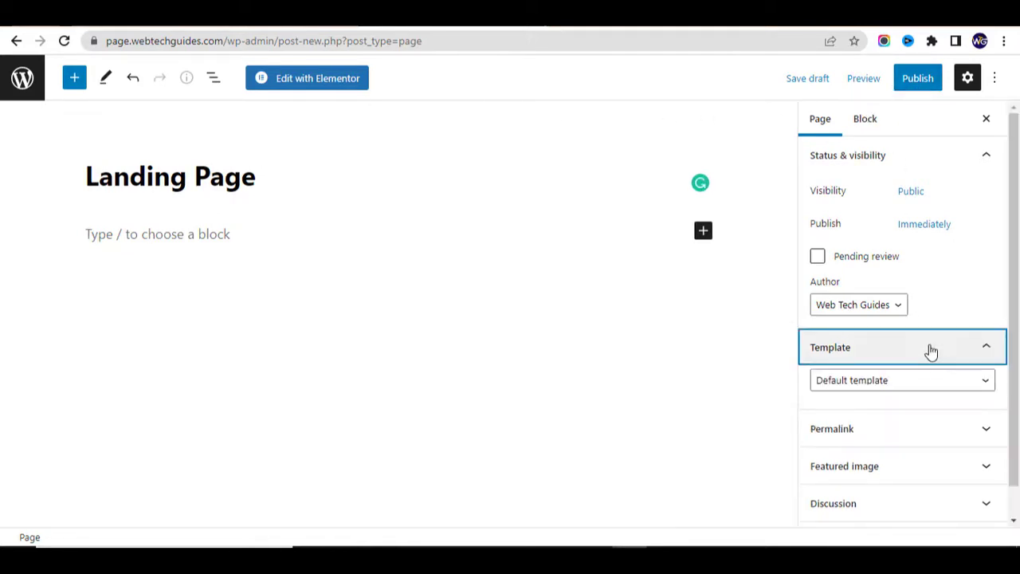
click(930, 349)
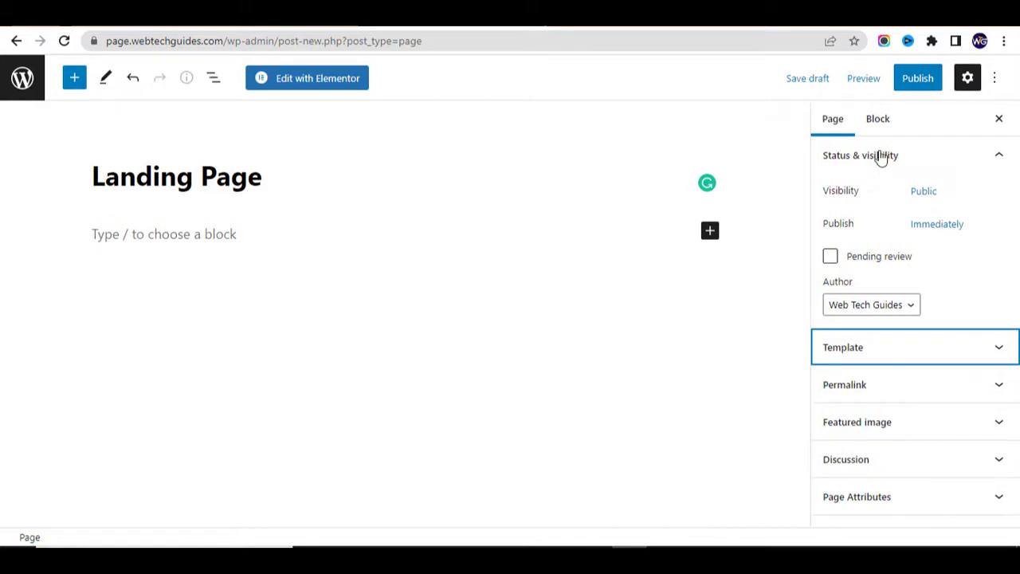
click(917, 84)
click(894, 83)
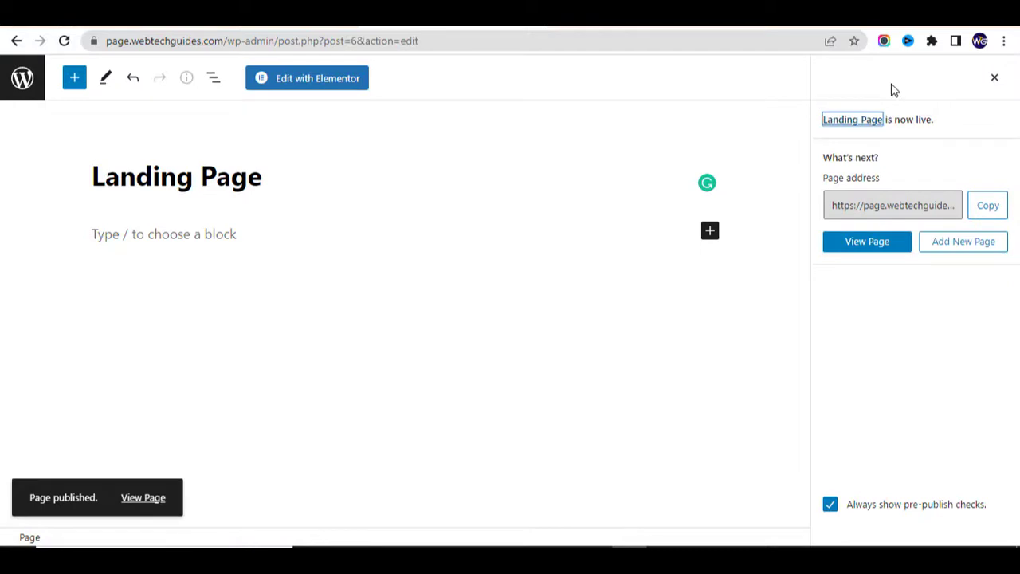
Step: Open Landing Page in Elementor and set its Page Layout to Elementor Canvas
click(282, 79)
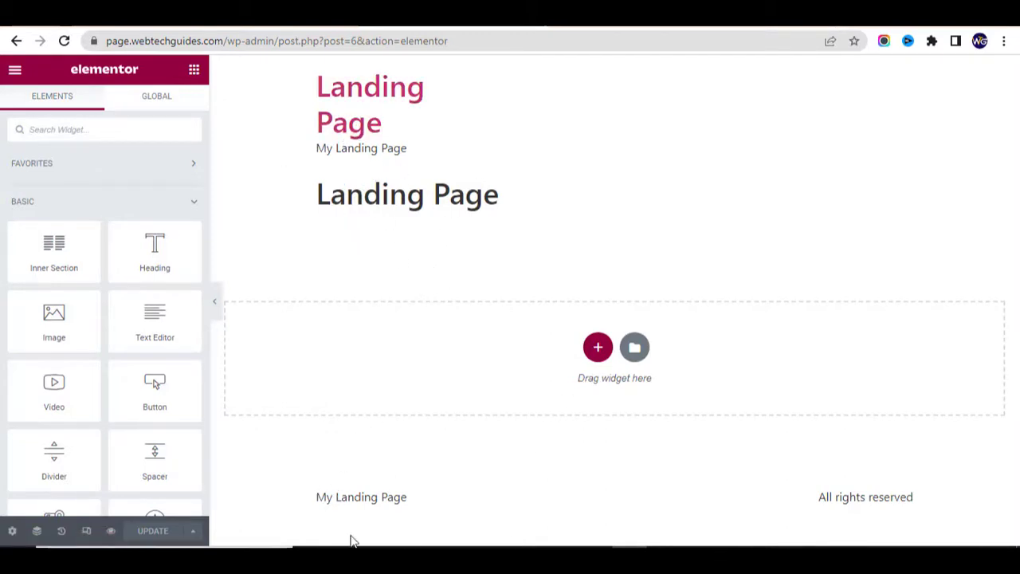
click(12, 532)
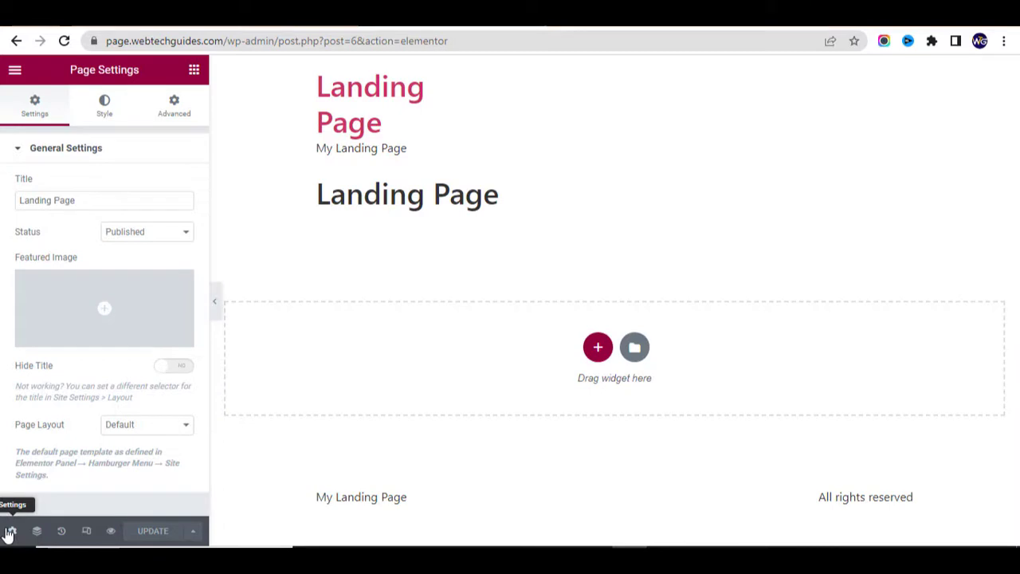
click(120, 427)
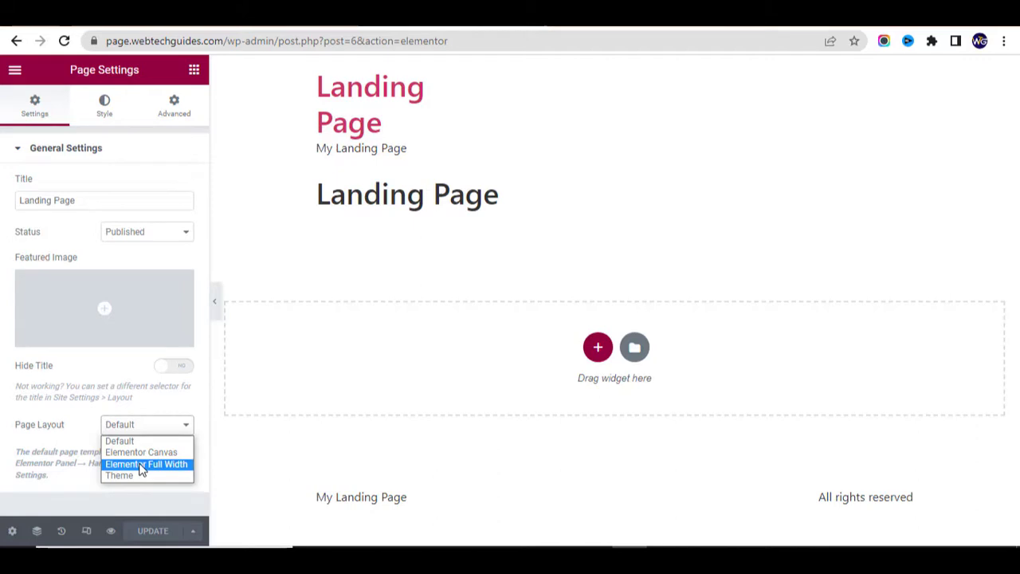
click(137, 452)
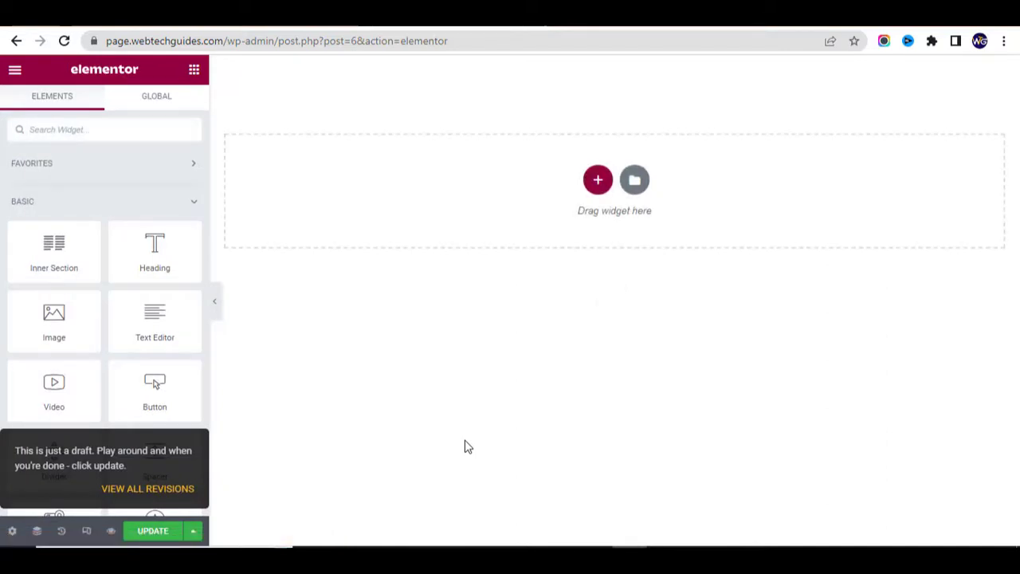
Step: Search the template library's Pages for landing page templates, then clear the search
click(637, 183)
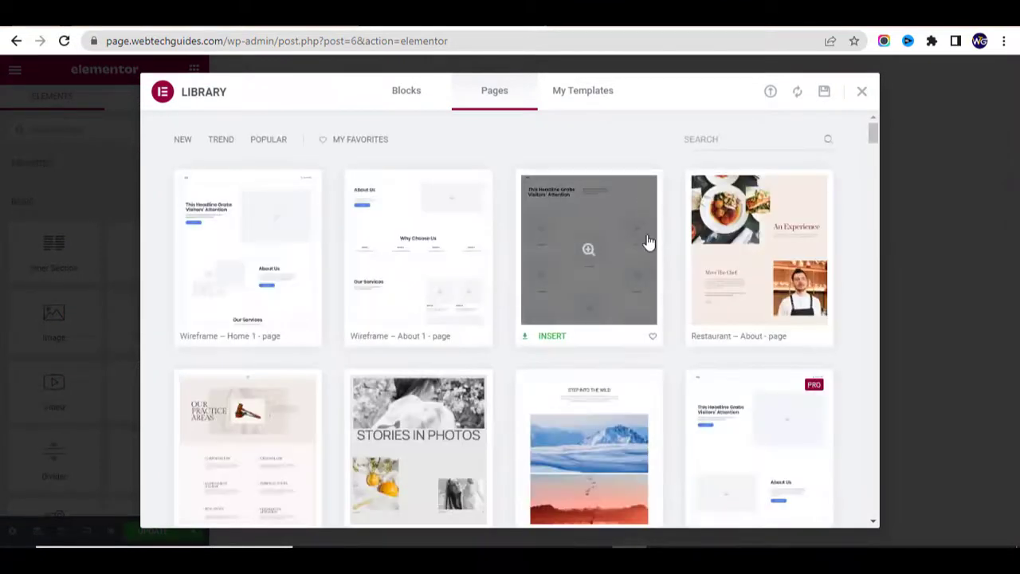
click(767, 138)
click(771, 168)
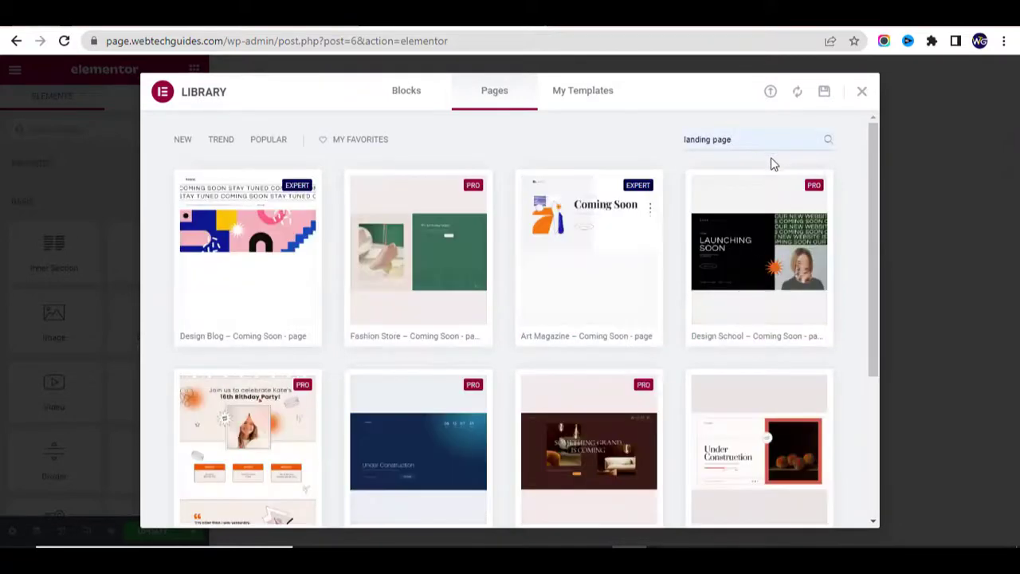
scroll(726, 244, down, 3)
scroll(728, 189, up, 3)
drag(749, 140, 670, 145)
key(BackSpace)
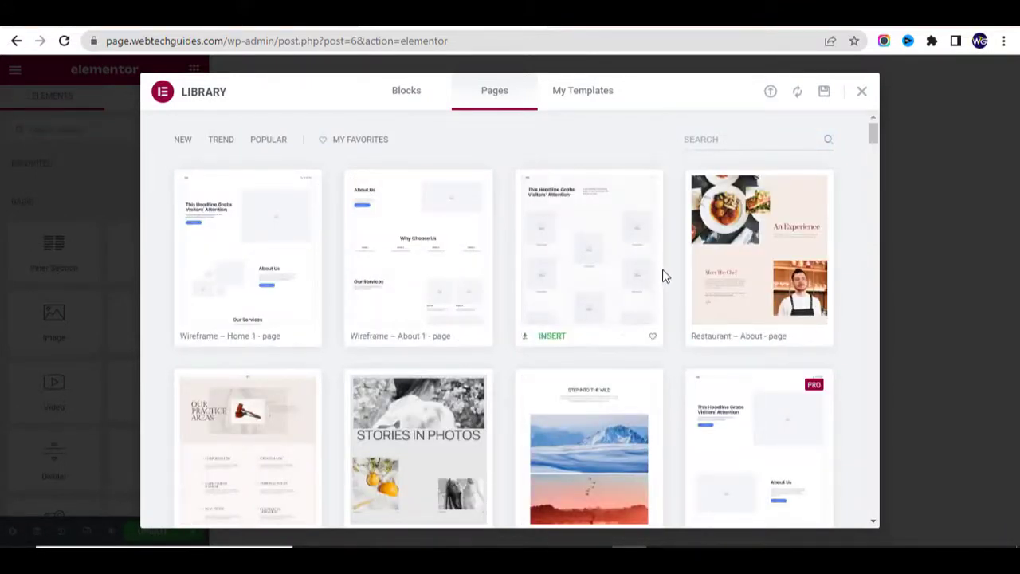
Step: Browse the page templates and switch to the empty My Templates tab
scroll(423, 447, down, 3)
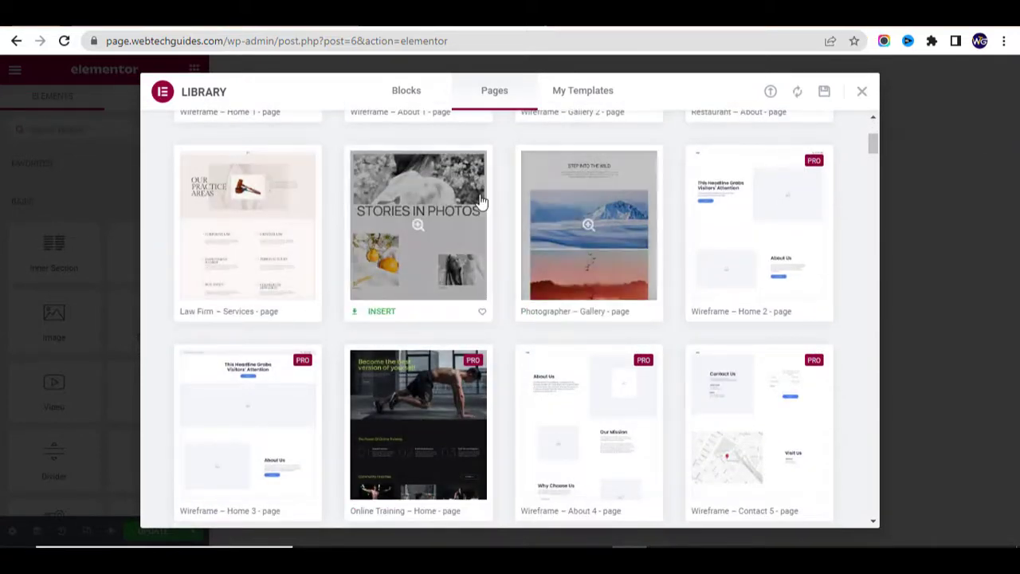
scroll(508, 289, down, 5)
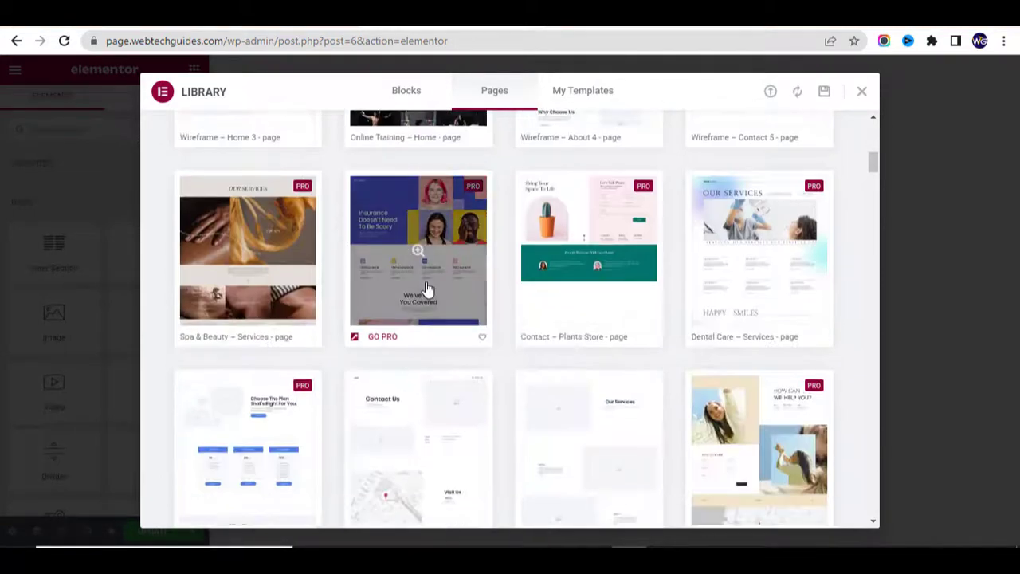
scroll(426, 289, up, 4)
scroll(398, 393, down, 7)
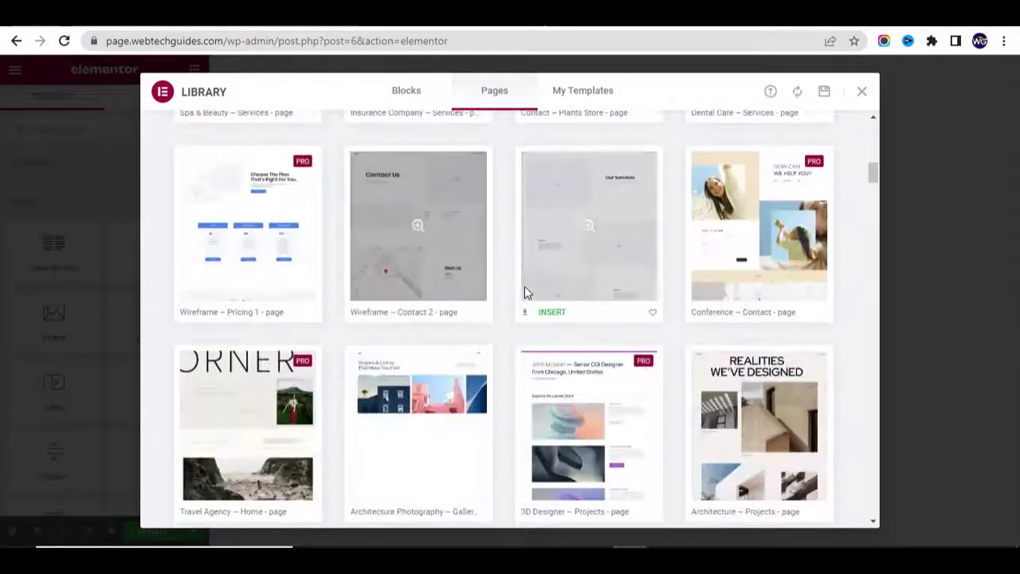
scroll(520, 311, up, 10)
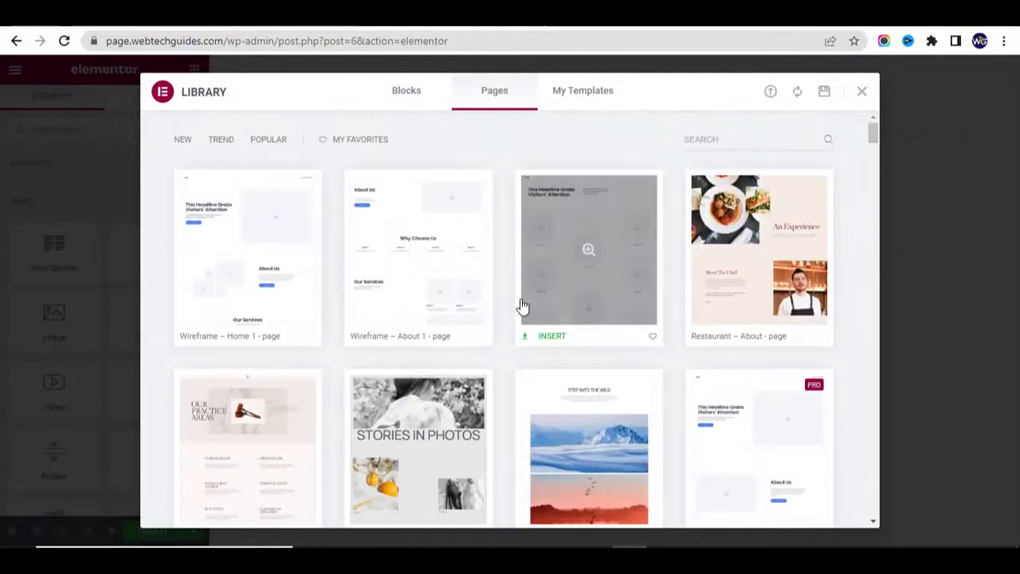
click(581, 96)
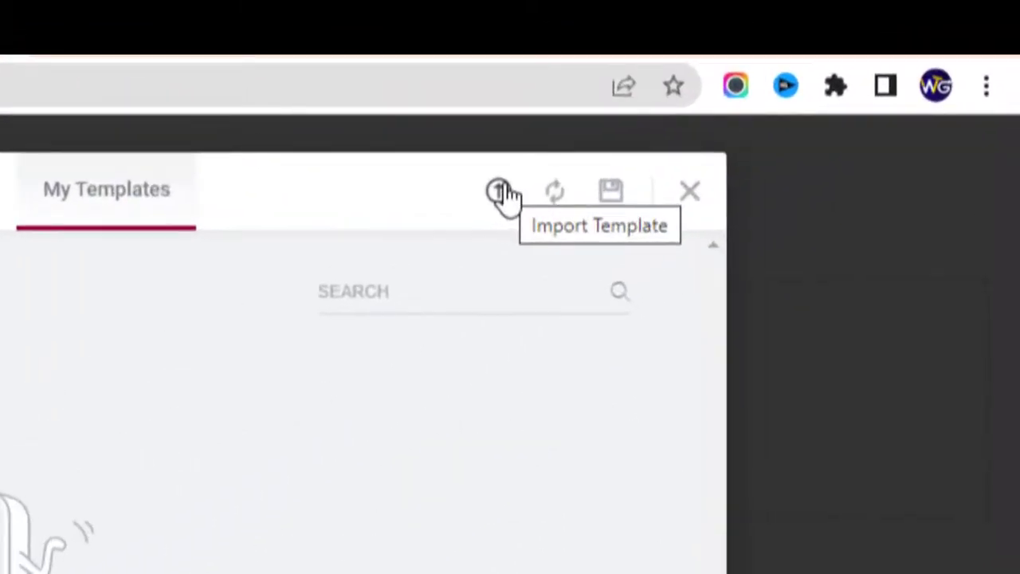
Step: Start a template import and extract the Templates-1 archive in Documents to Templates-1\
click(771, 92)
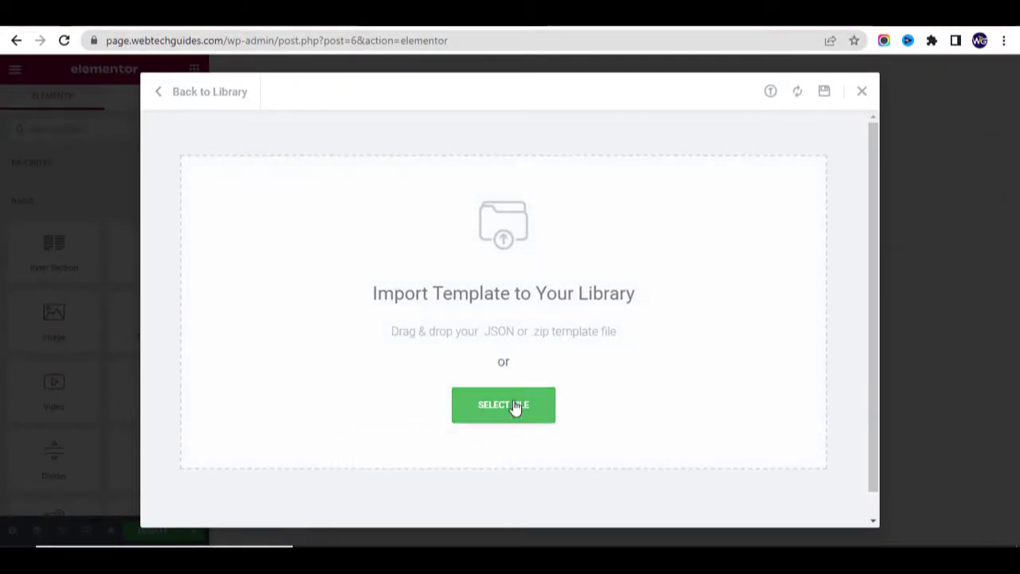
click(491, 402)
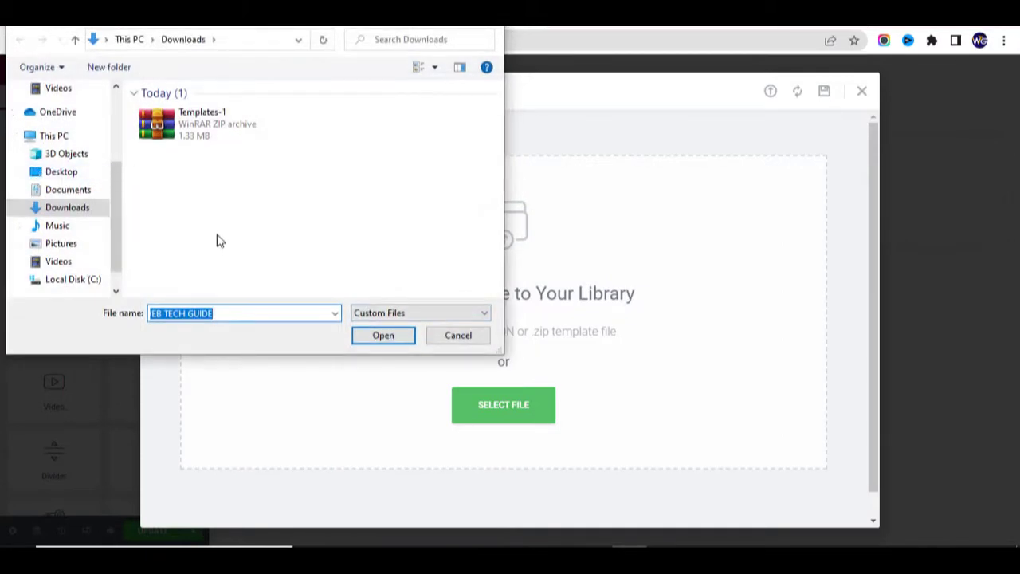
key(BackSpace)
click(76, 189)
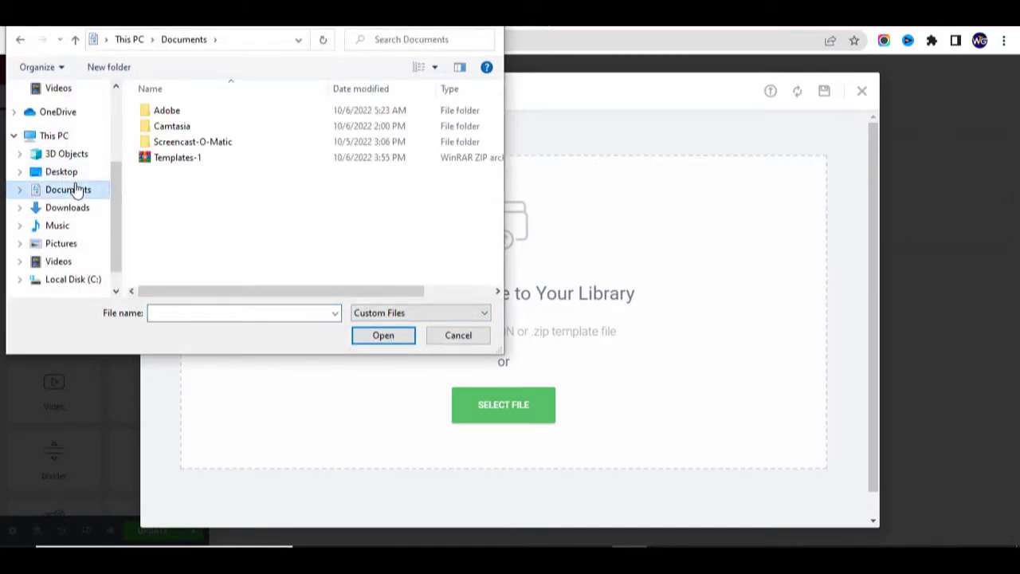
click(156, 159)
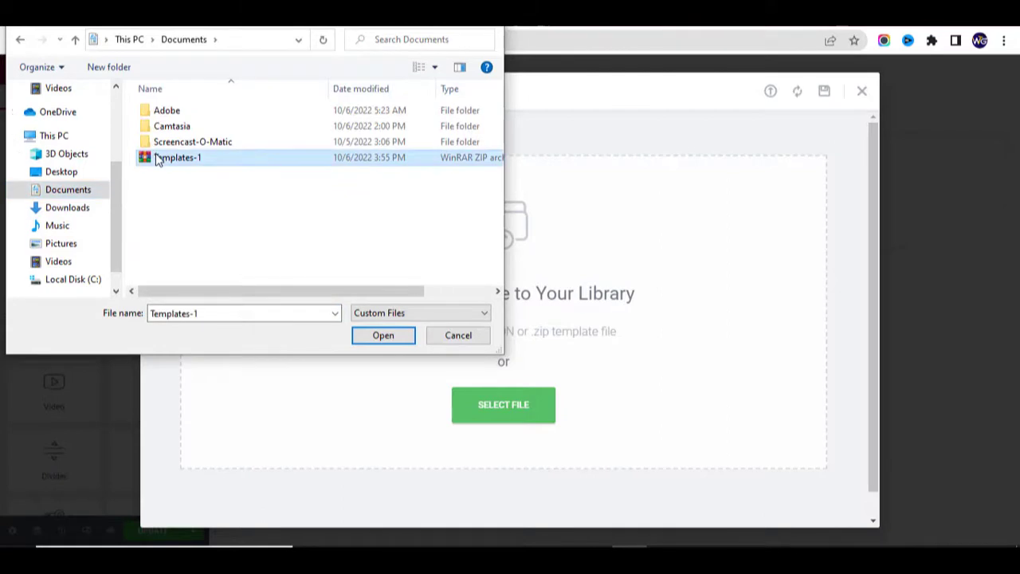
right_click(157, 159)
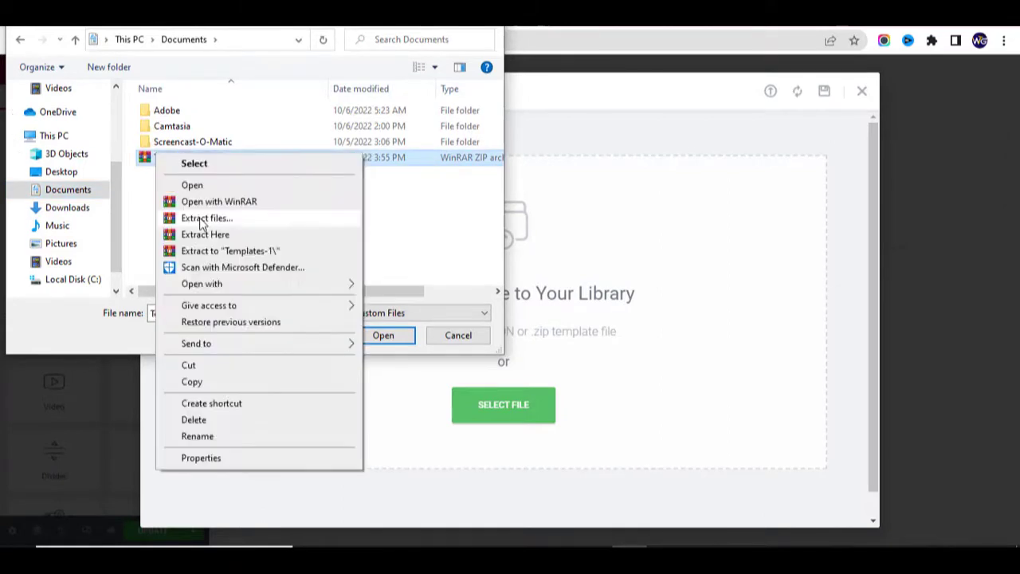
click(223, 252)
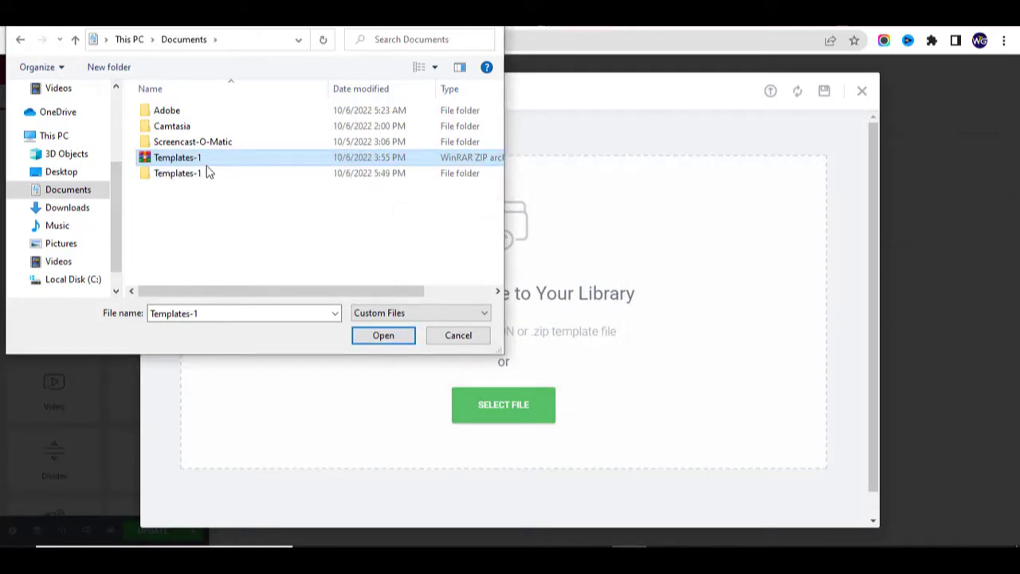
Step: Choose camera.json from the extracted Templates folder for import
double_click(207, 173)
click(220, 116)
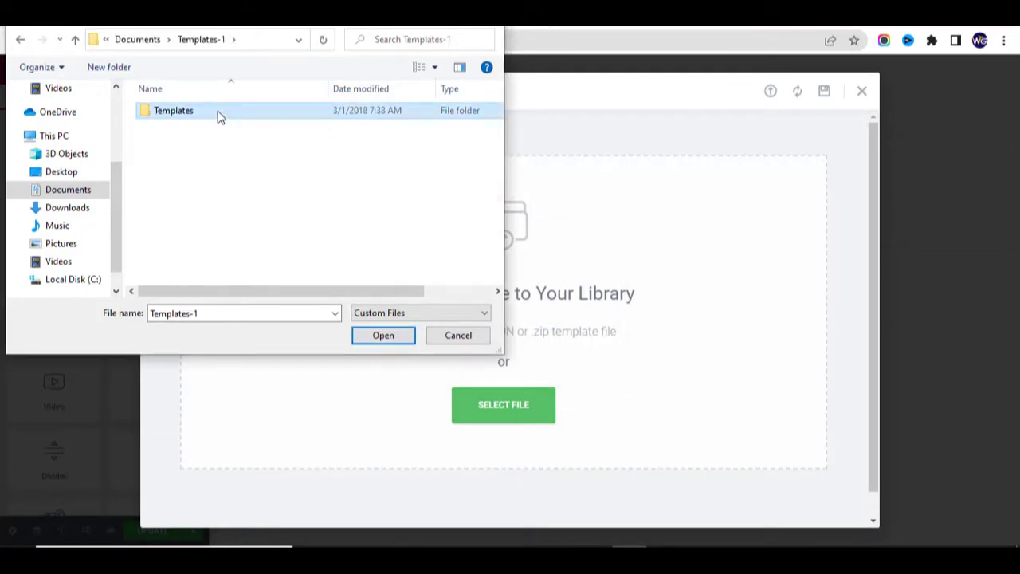
double_click(220, 115)
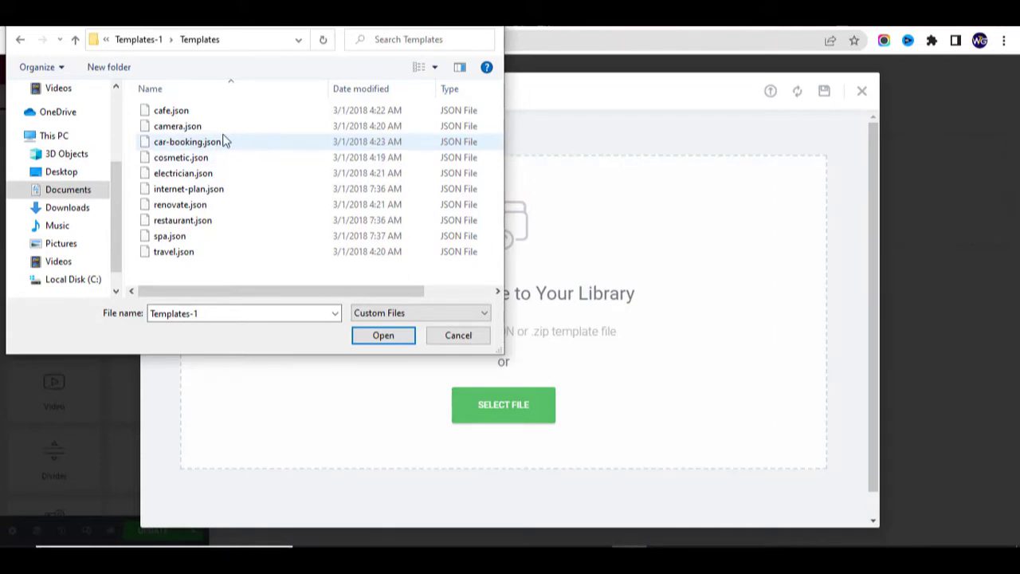
click(223, 127)
double_click(223, 127)
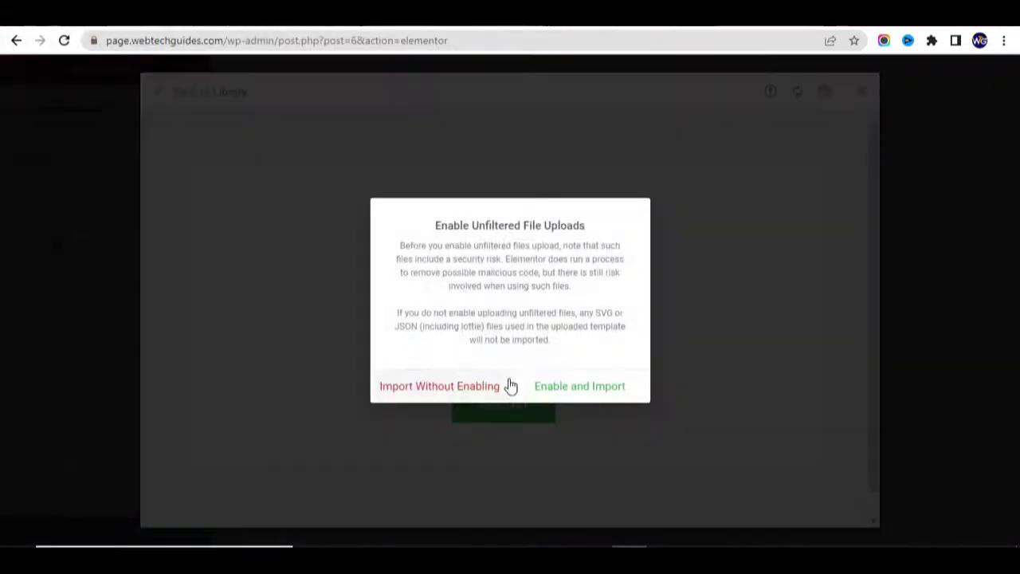
Step: Enable unfiltered file uploads and import the Camera template
click(558, 386)
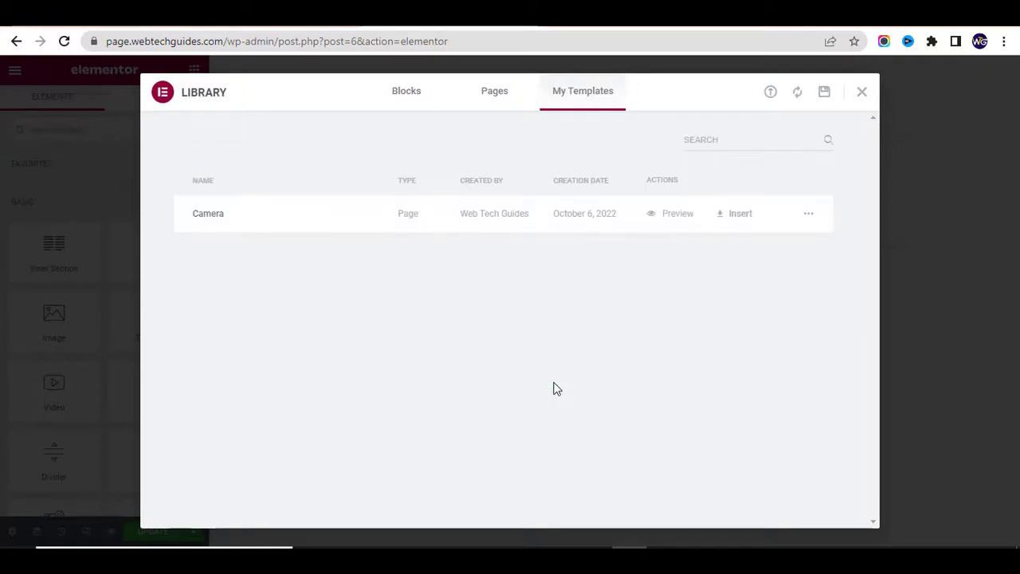
Step: Insert the Camera template with its page settings applied, showing the Canon FX800D hero
click(732, 226)
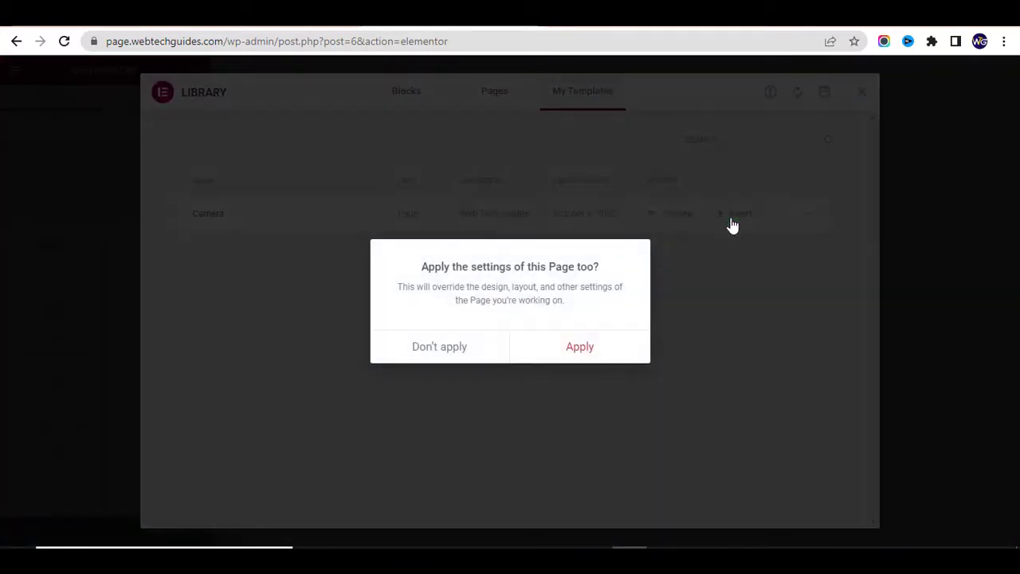
click(578, 348)
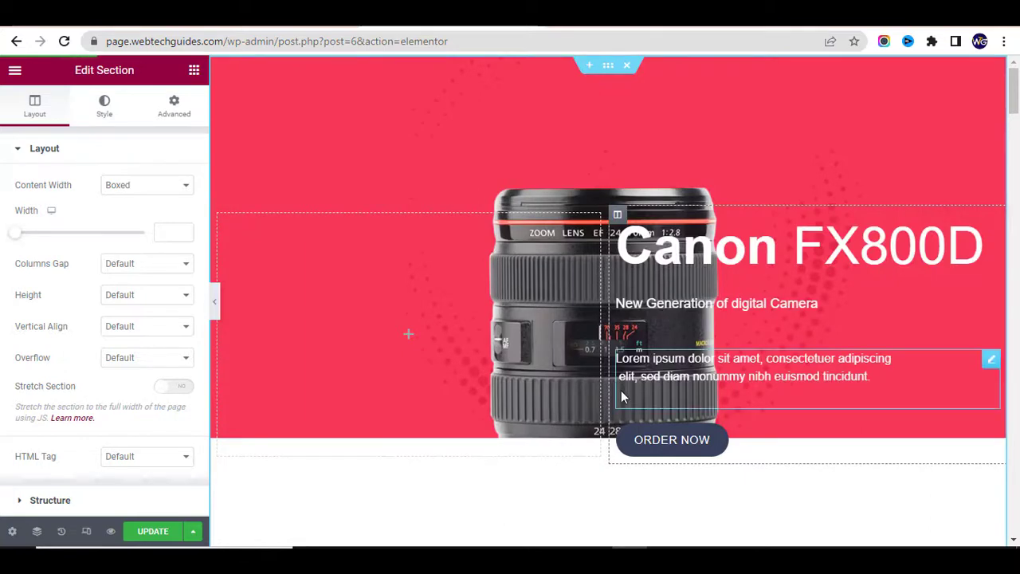
scroll(527, 270, down, 6)
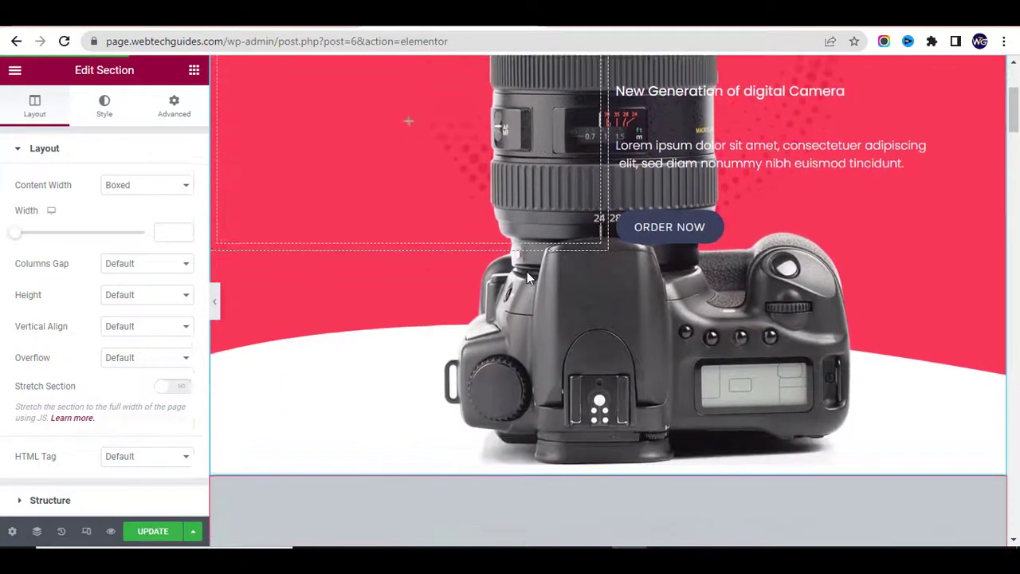
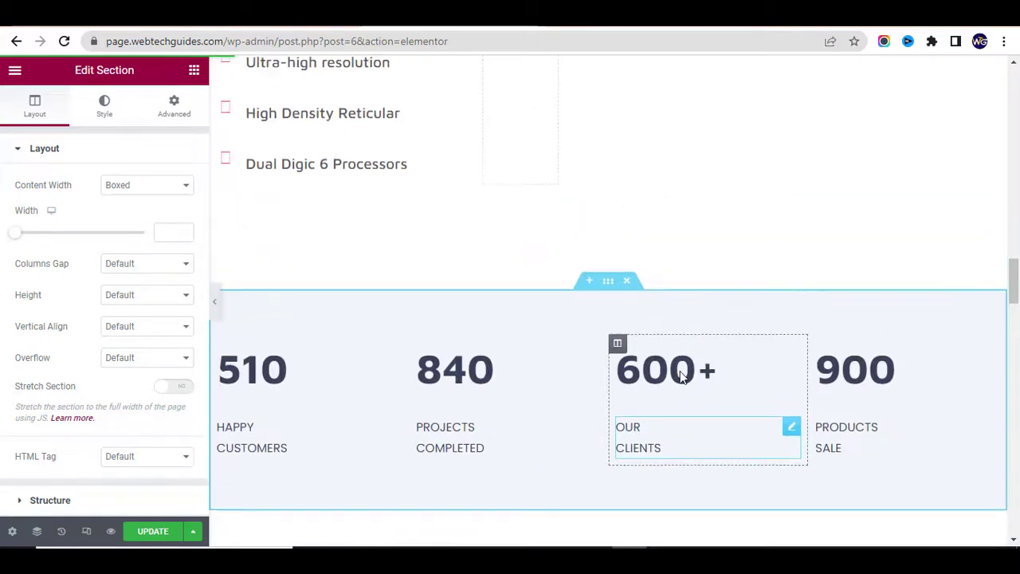
Step: Scroll down through the landing page's sections in the canvas and back up to the top
scroll(680, 370, down, 6)
scroll(678, 373, down, 8)
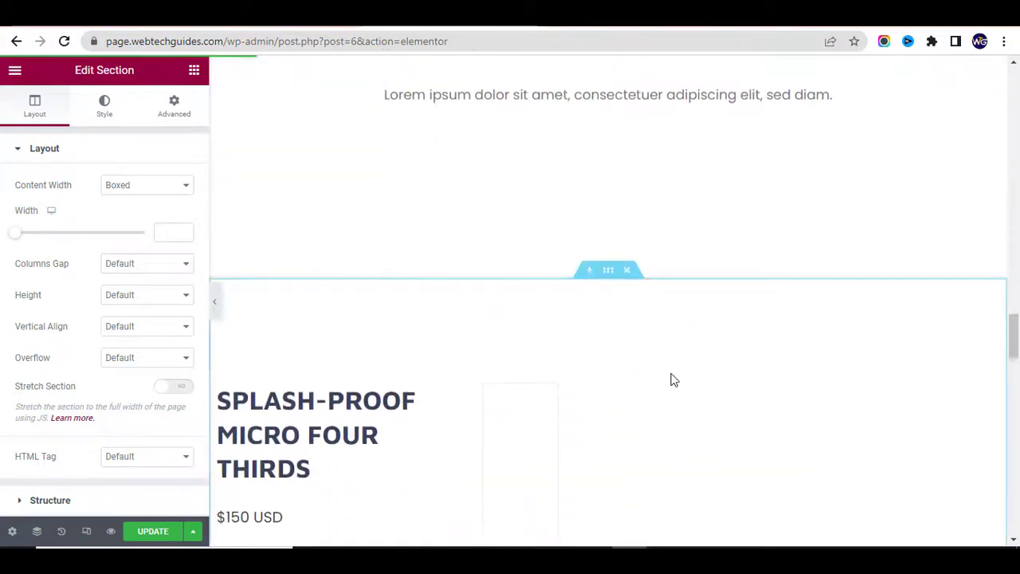
scroll(660, 378, down, 4)
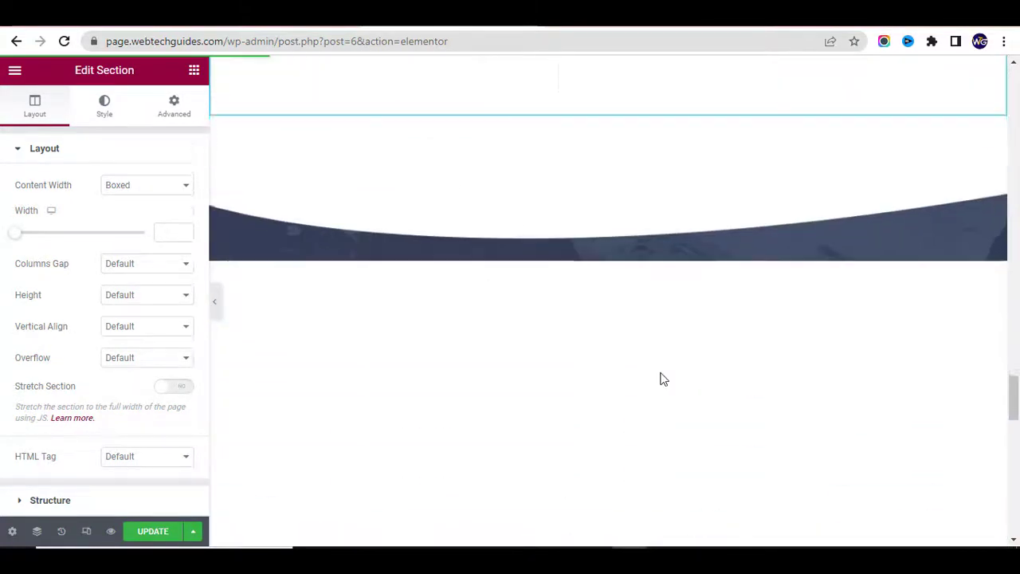
scroll(660, 378, up, 12)
scroll(660, 377, up, 8)
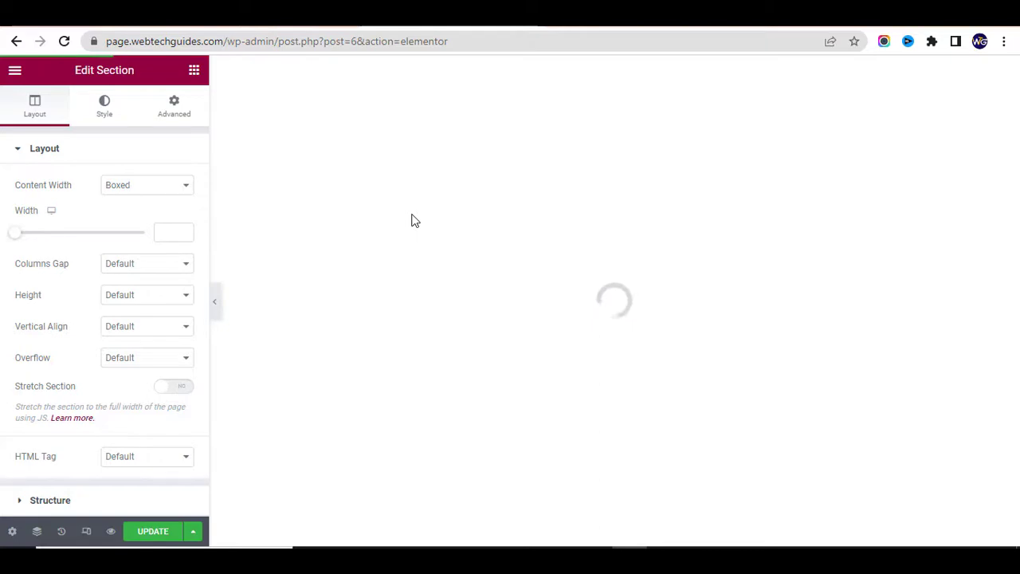
Step: Scroll the reloaded page from the Canon FX800D hero to the empty bottom section and back
scroll(446, 310, down, 2)
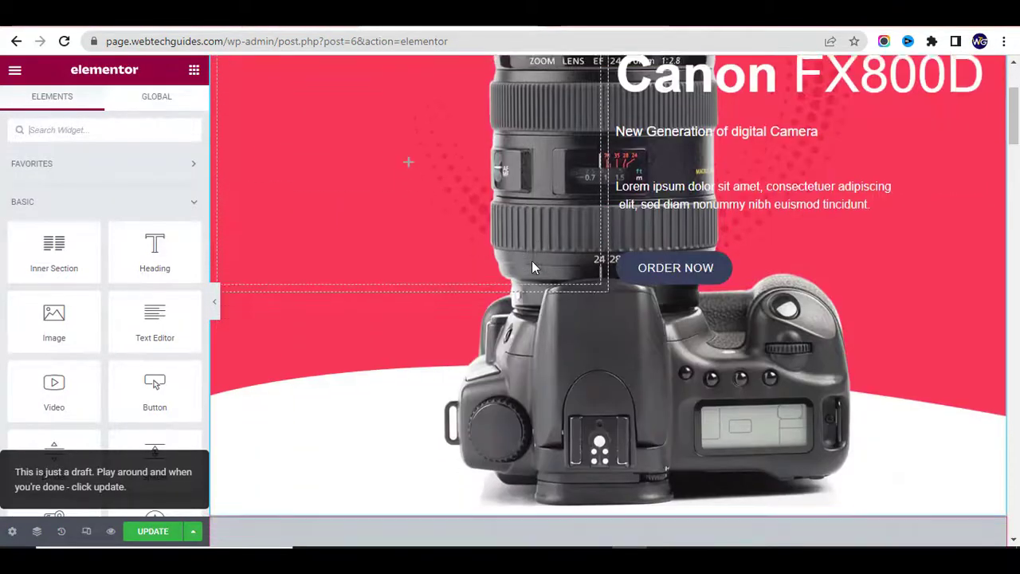
scroll(532, 263, down, 10)
scroll(532, 267, up, 8)
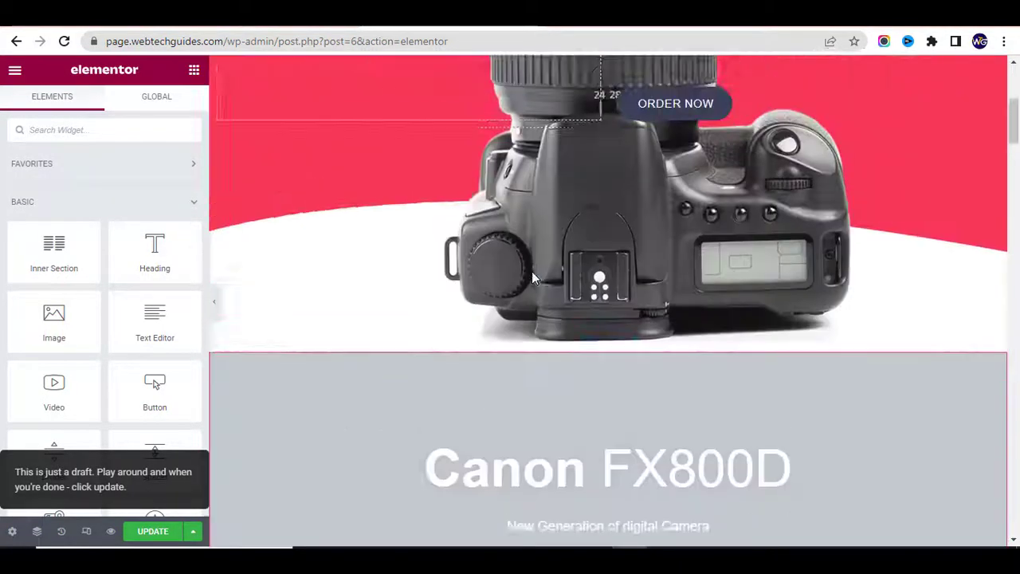
scroll(532, 272, up, 3)
scroll(532, 274, down, 10)
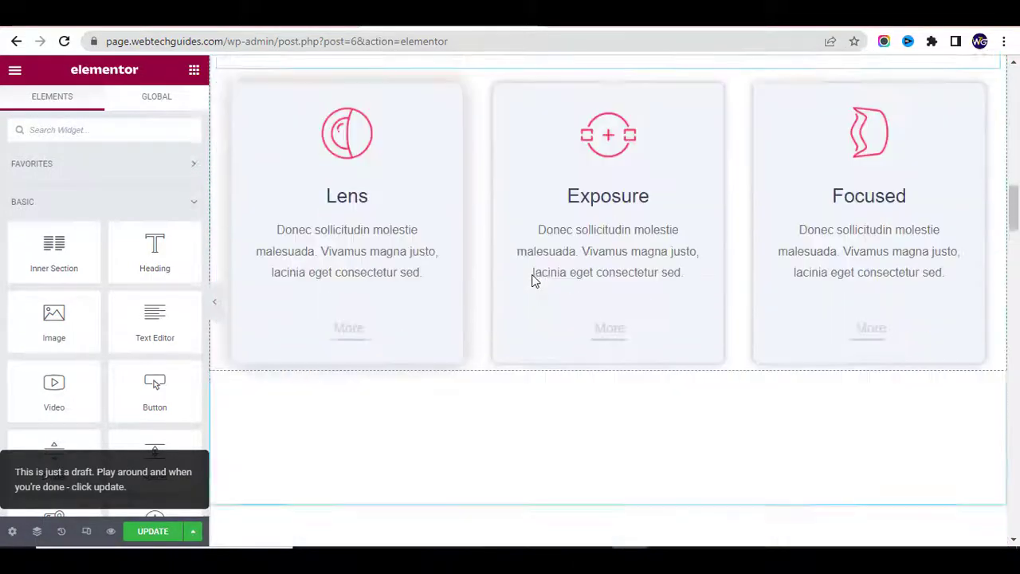
scroll(532, 277, down, 10)
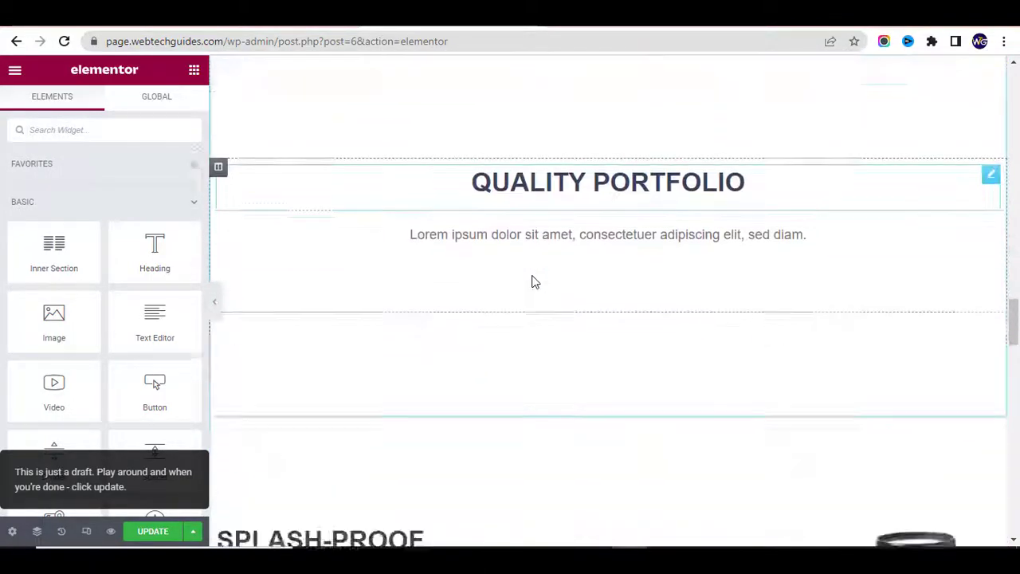
scroll(533, 280, down, 10)
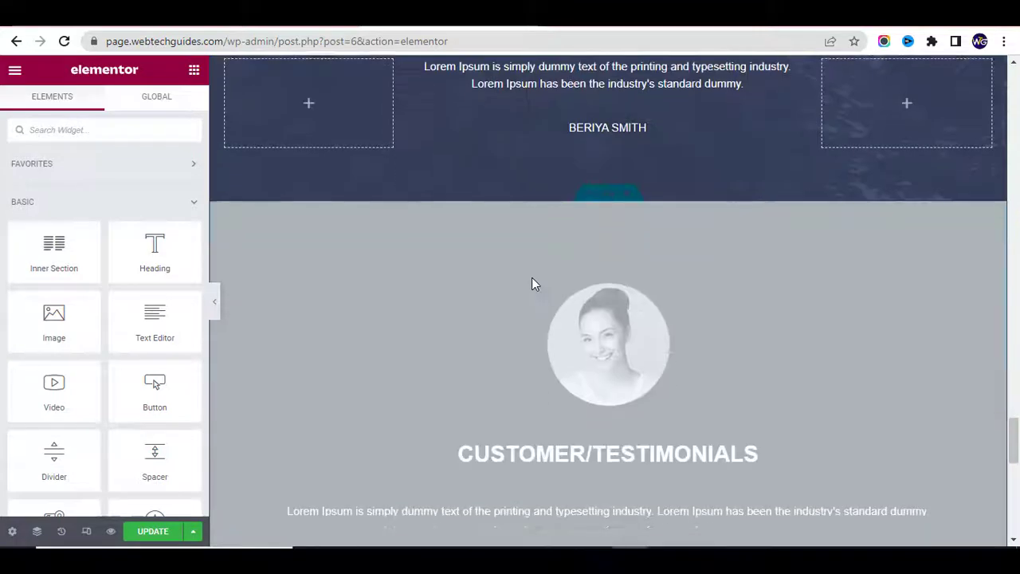
scroll(534, 285, down, 10)
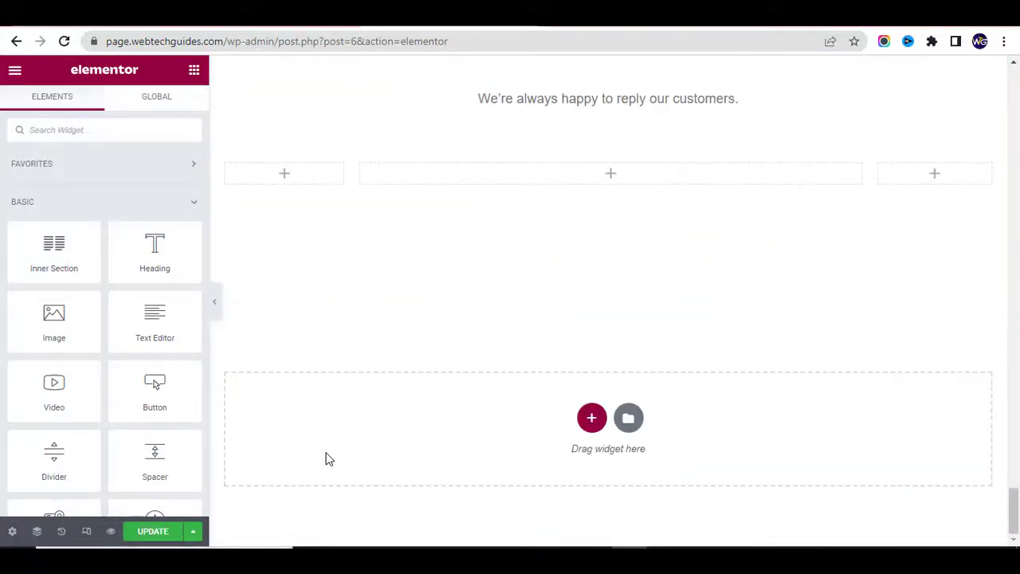
scroll(325, 459, up, 15)
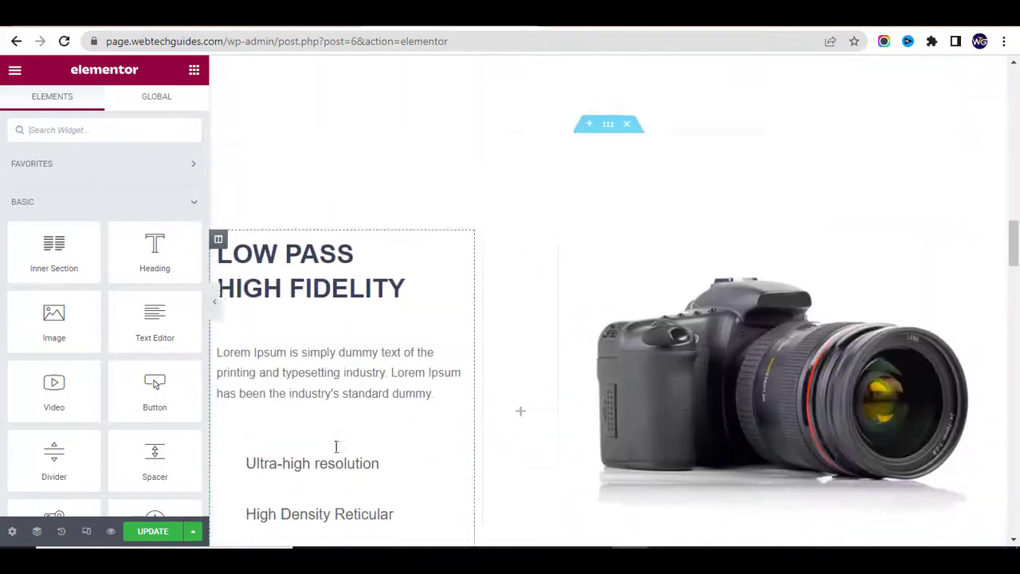
scroll(337, 446, up, 10)
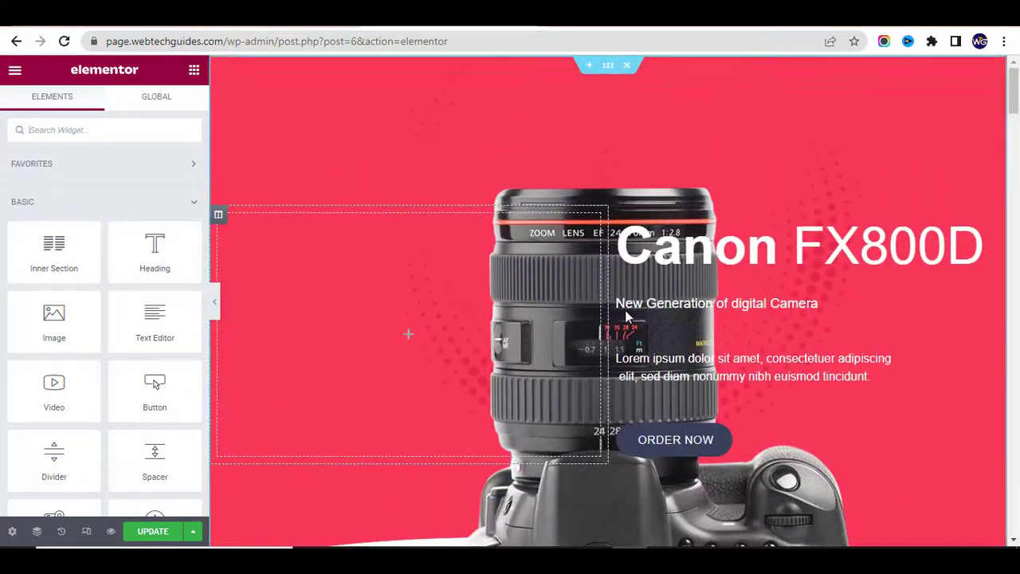
Step: Open the Canon FX800D heading's settings and select part of its title text
click(707, 262)
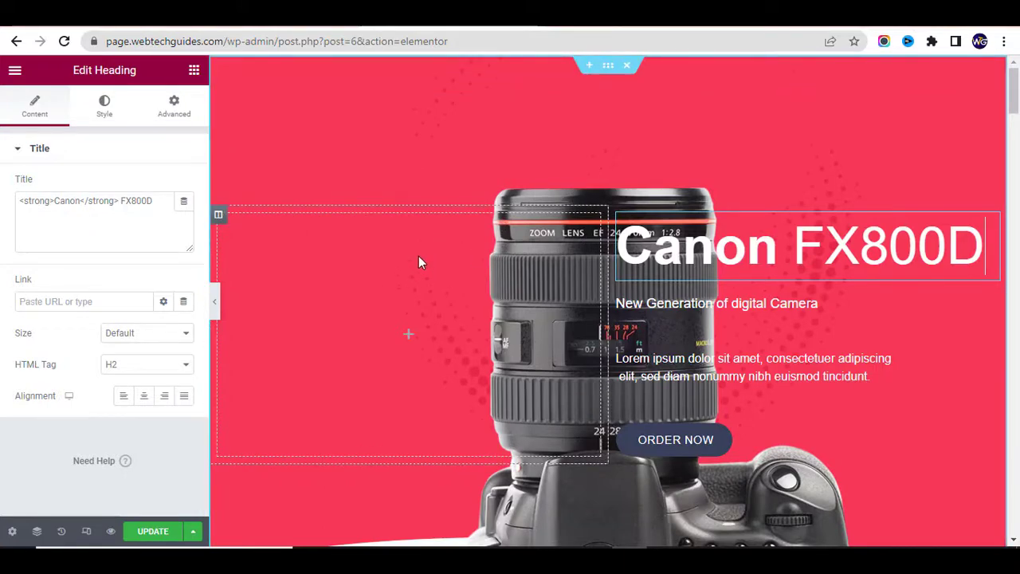
click(137, 201)
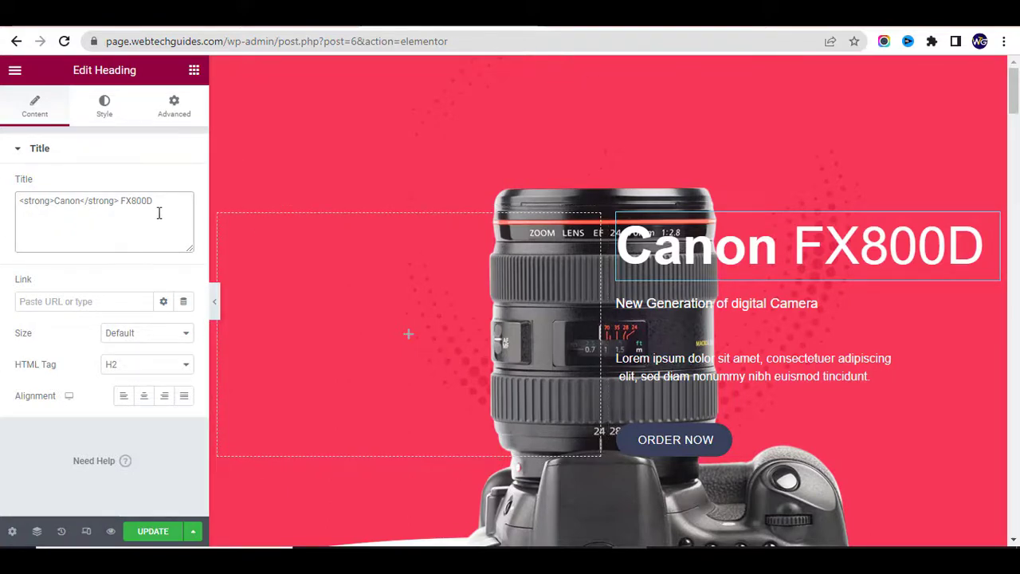
drag(158, 213, 19, 221)
click(91, 228)
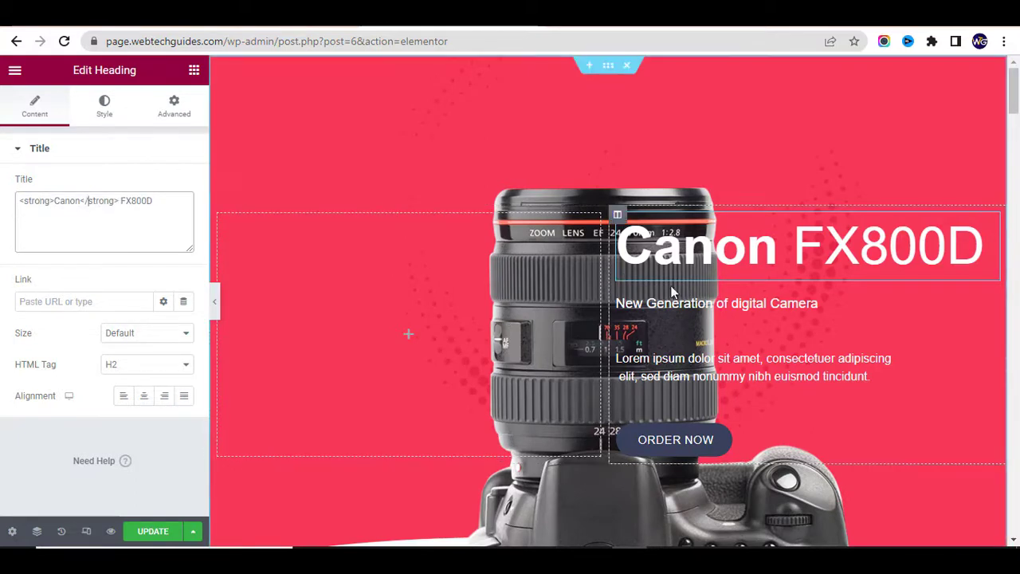
Step: Inspect the subheading, Lorem ipsum paragraph and ORDER NOW button settings, viewing the button's actions list
click(702, 305)
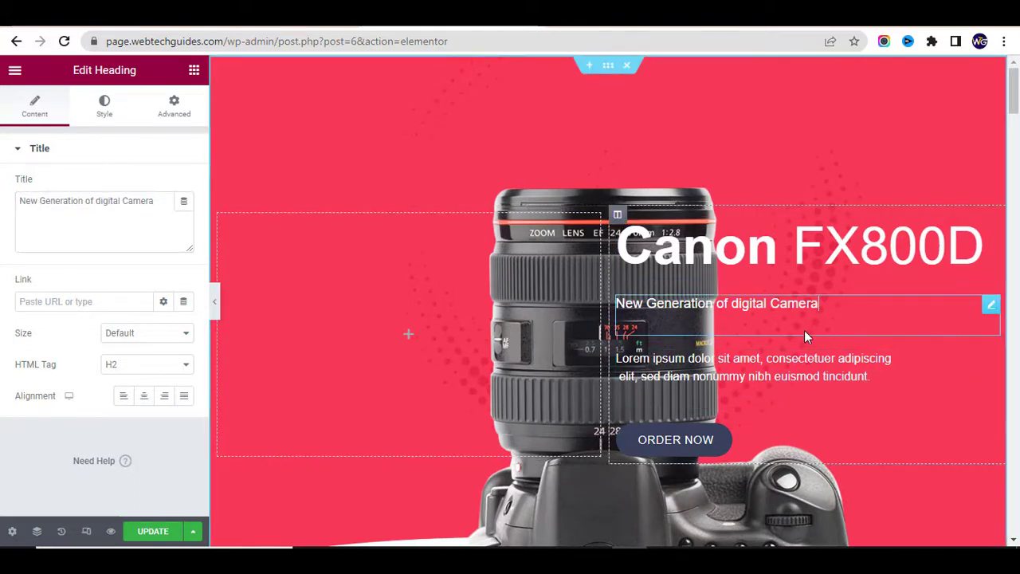
click(798, 369)
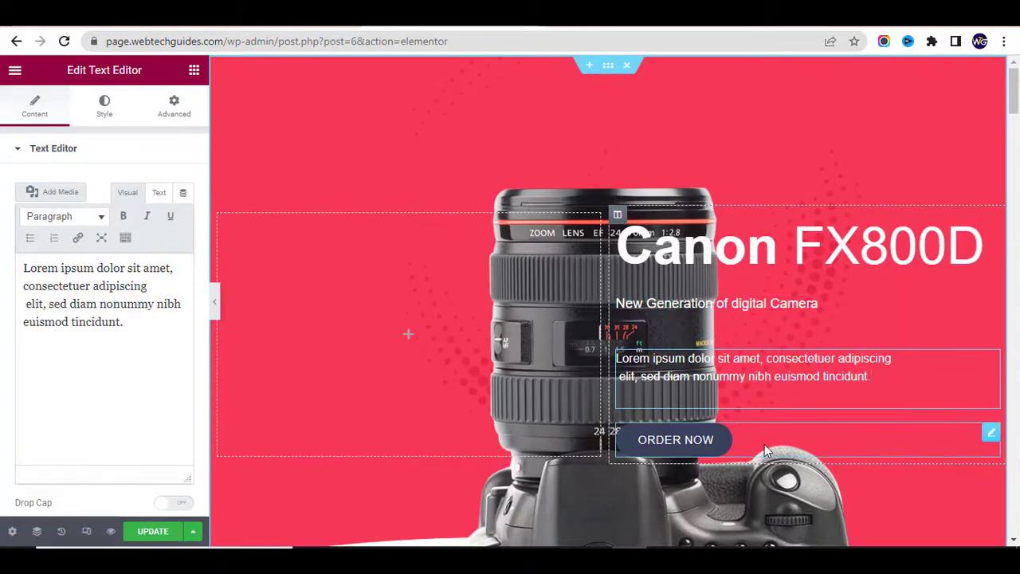
click(725, 446)
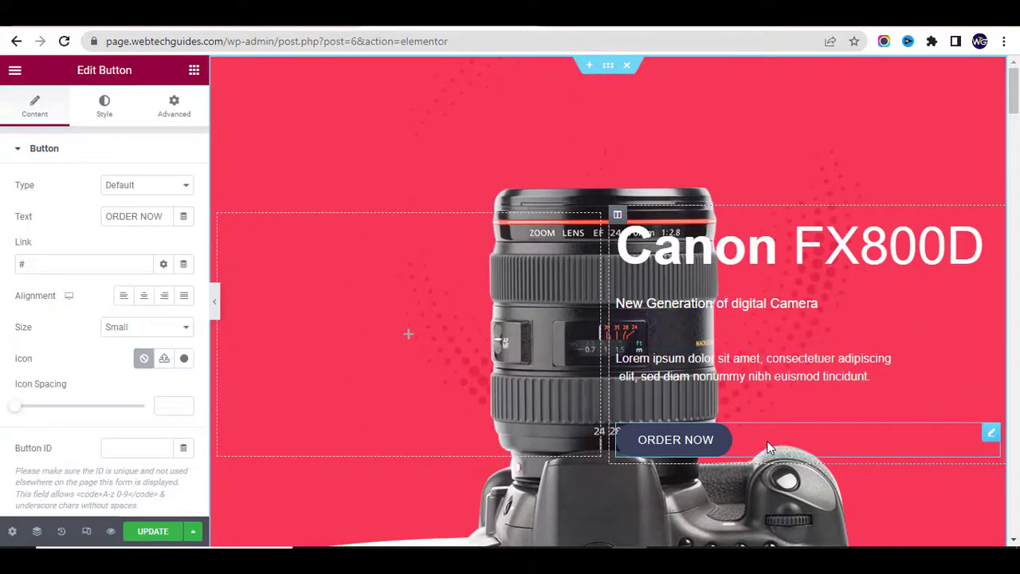
right_click(770, 442)
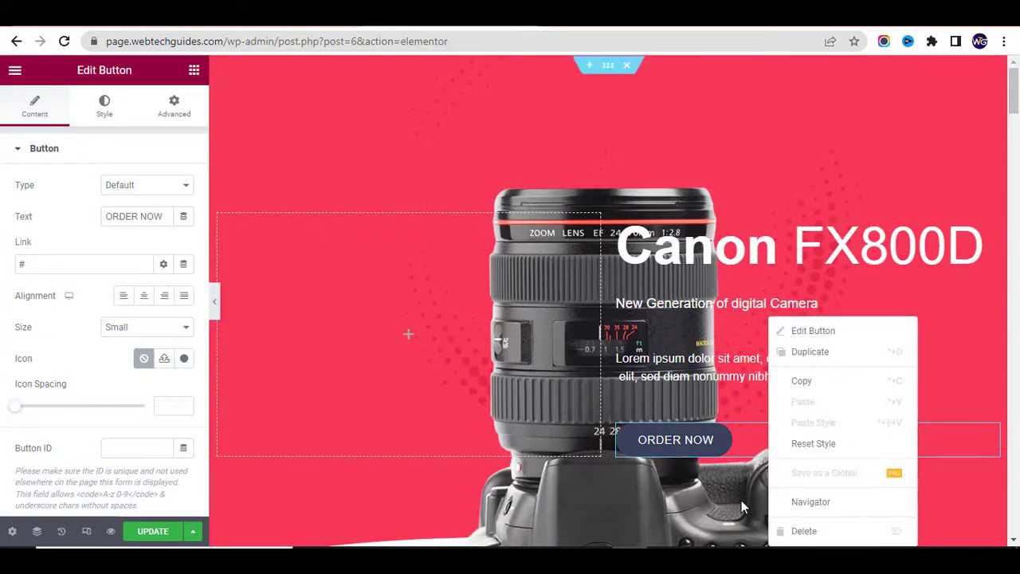
click(747, 450)
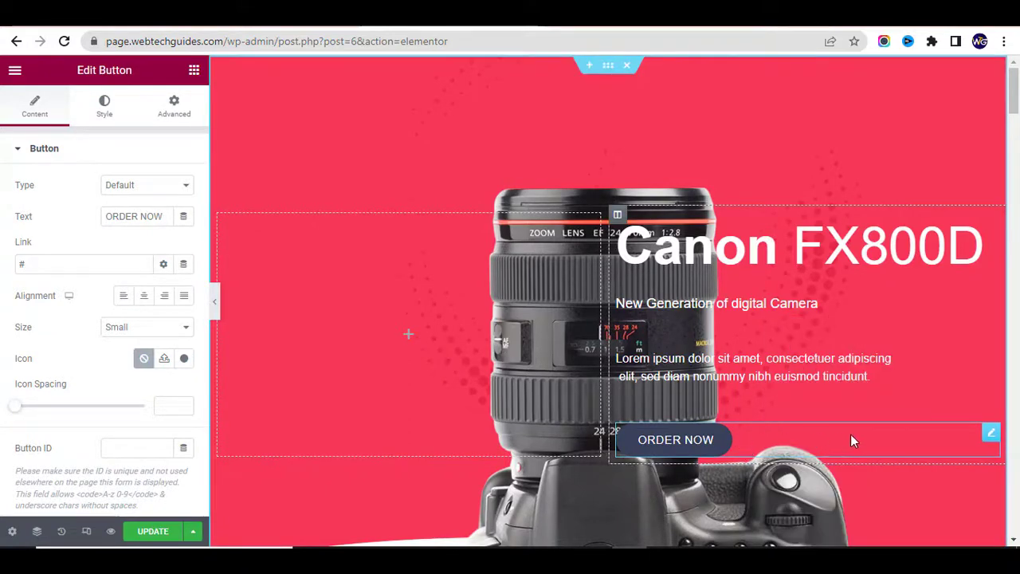
Step: Move the ORDER NOW button above the New Generation subheading, then back below the paragraph
drag(992, 434, 917, 307)
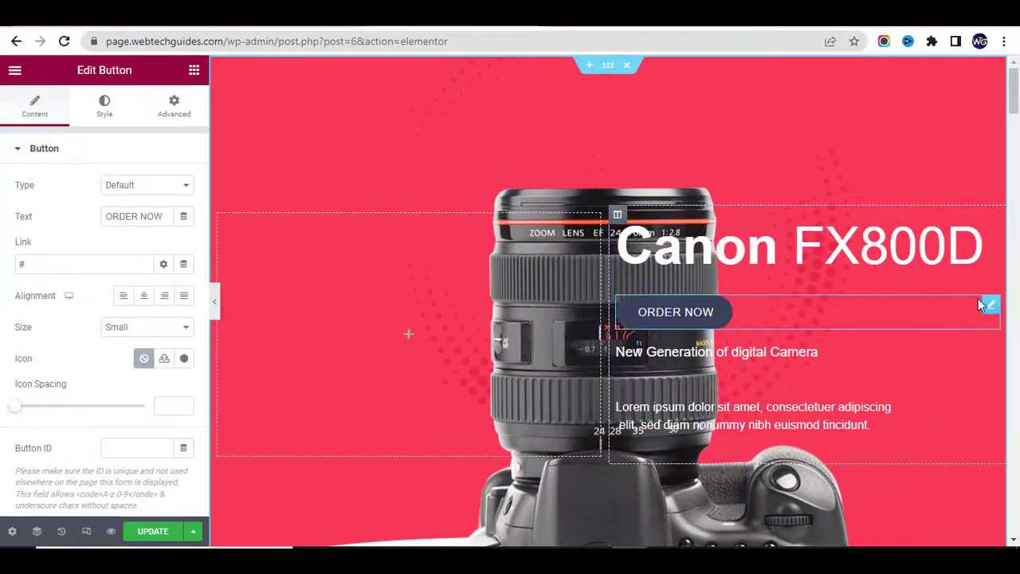
drag(991, 303, 945, 393)
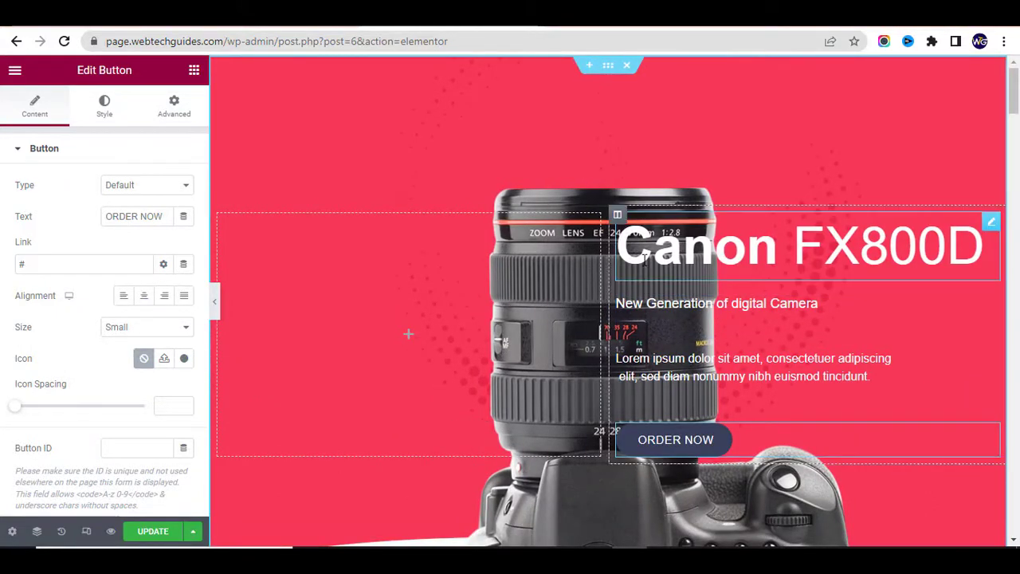
scroll(652, 293, down, 2)
scroll(653, 300, down, 2)
scroll(639, 281, up, 5)
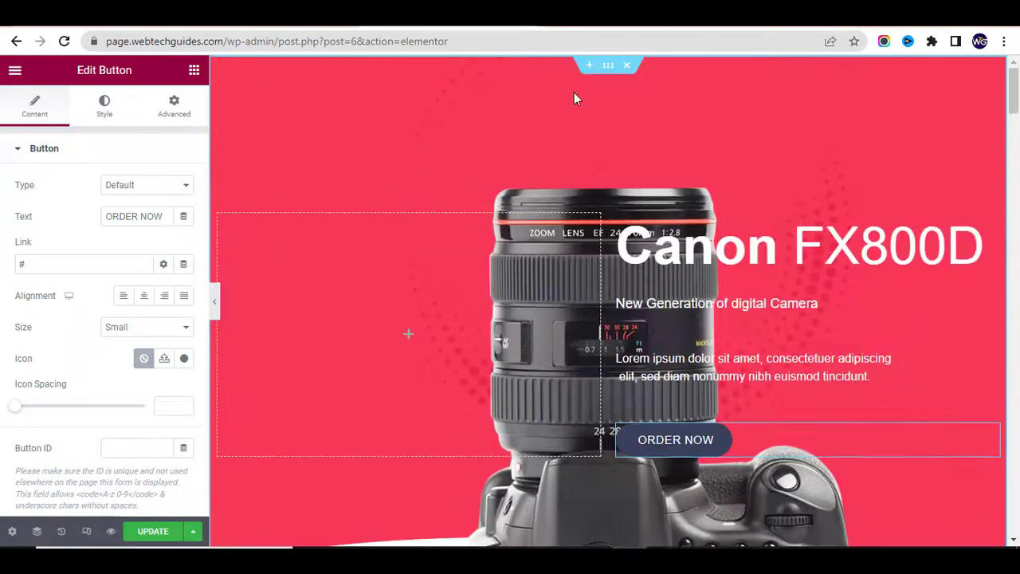
click(608, 67)
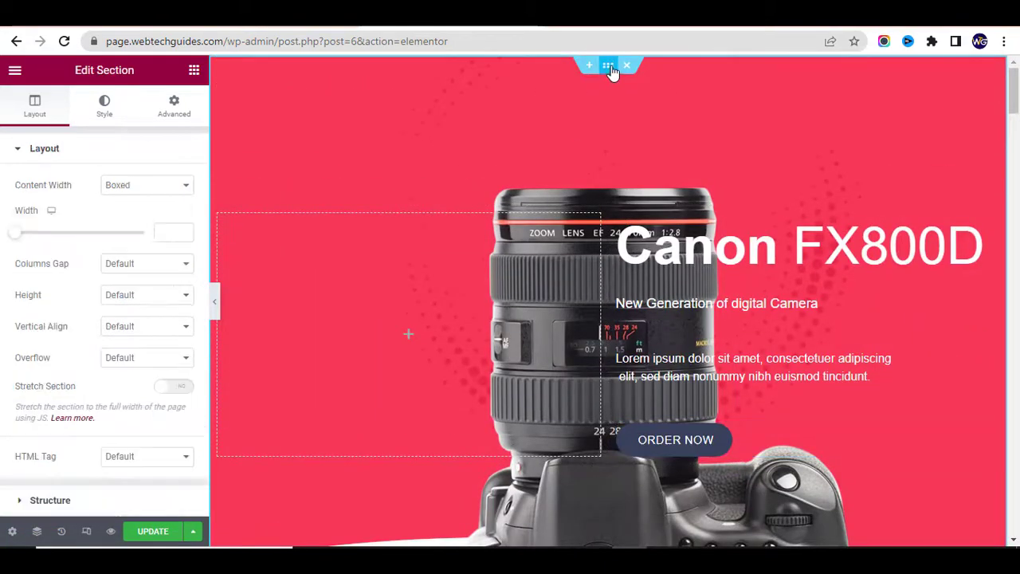
click(104, 111)
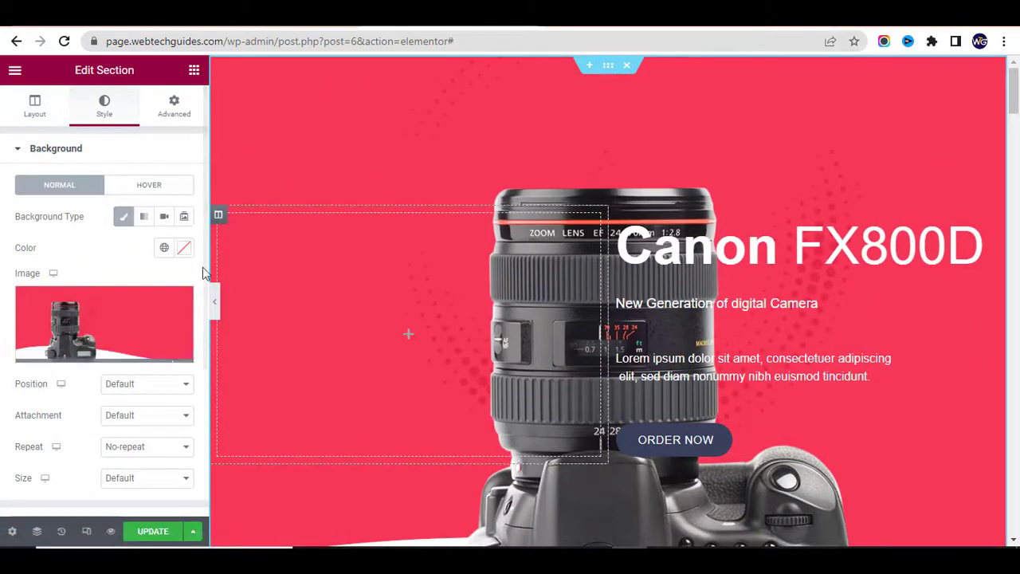
mouse_move(41, 358)
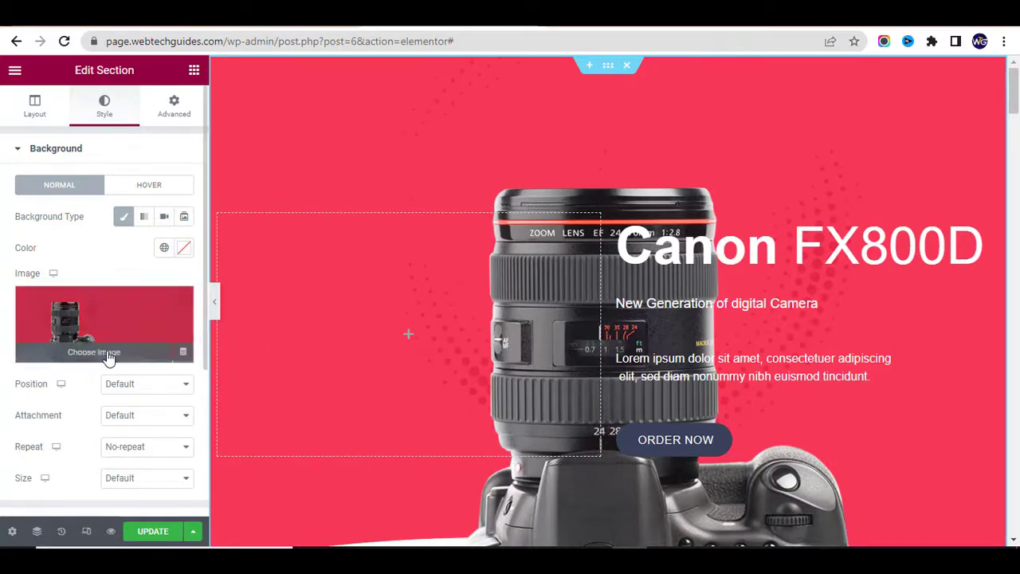
scroll(662, 341, down, 5)
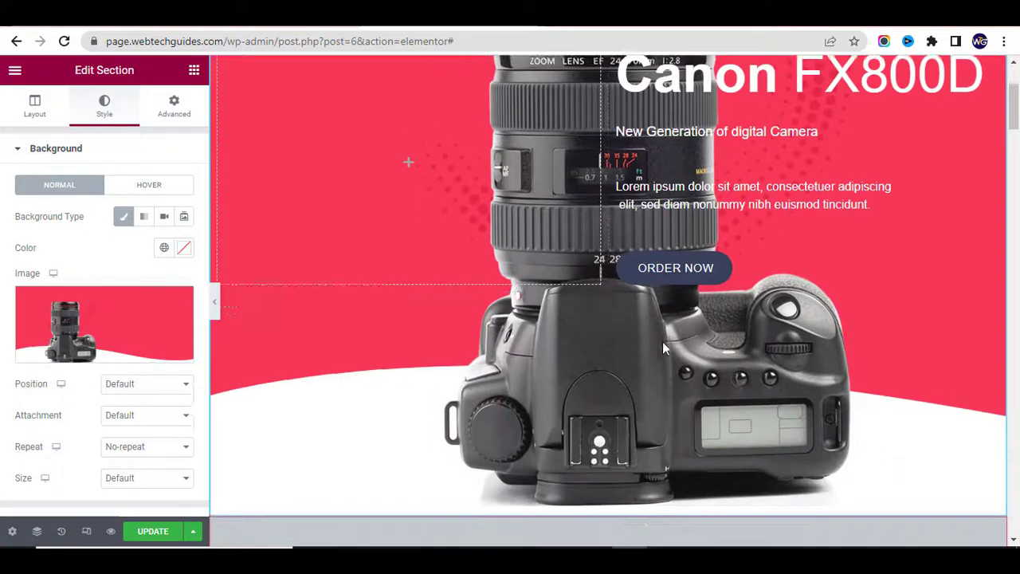
scroll(662, 345, down, 4)
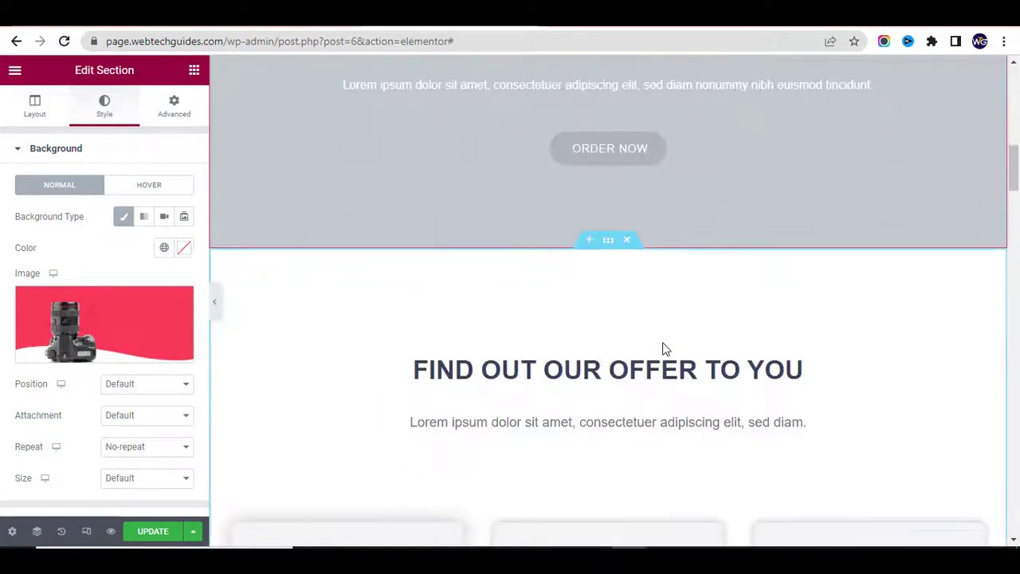
scroll(662, 347, down, 4)
scroll(451, 250, up, 2)
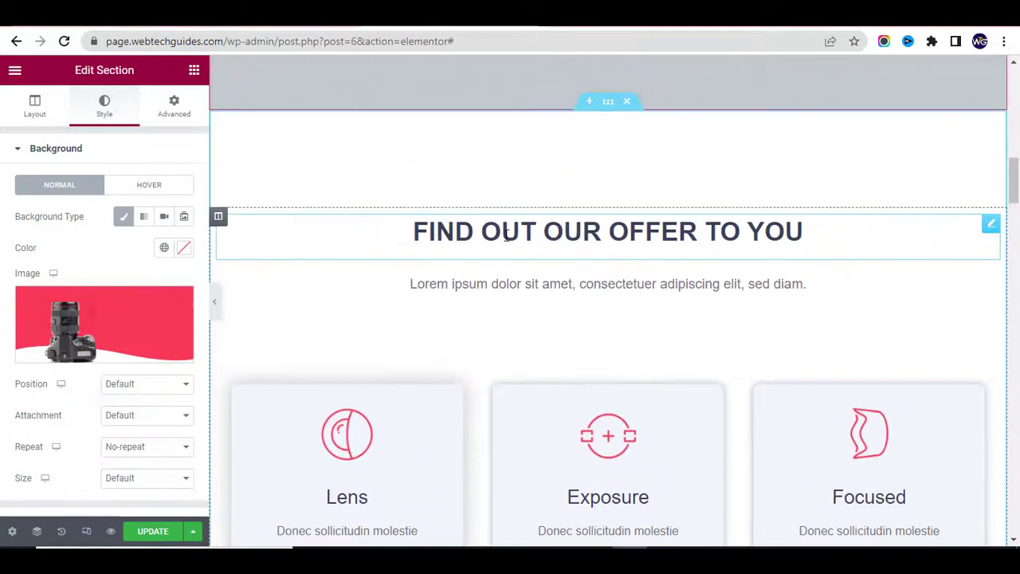
click(367, 442)
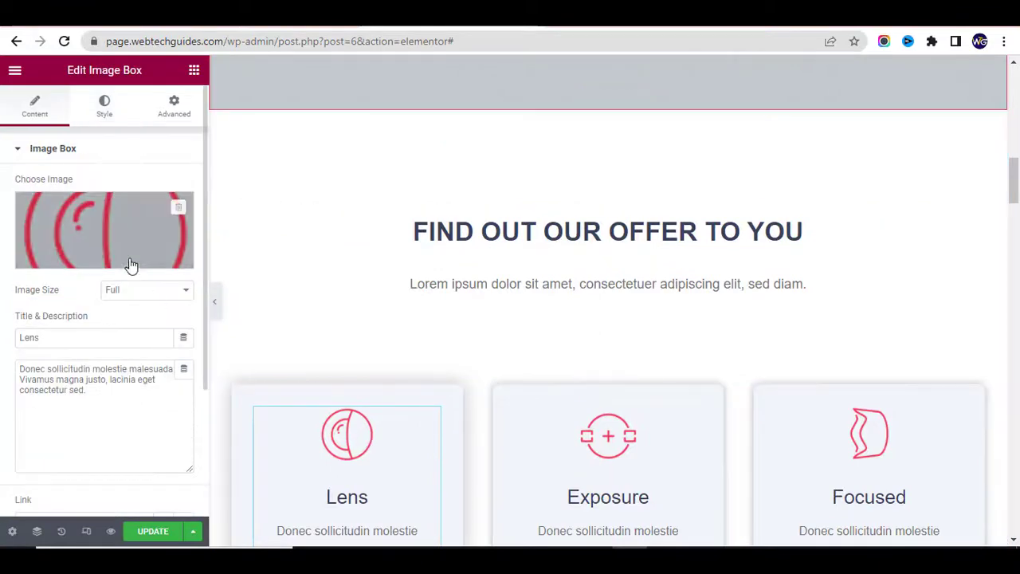
scroll(335, 405, down, 1)
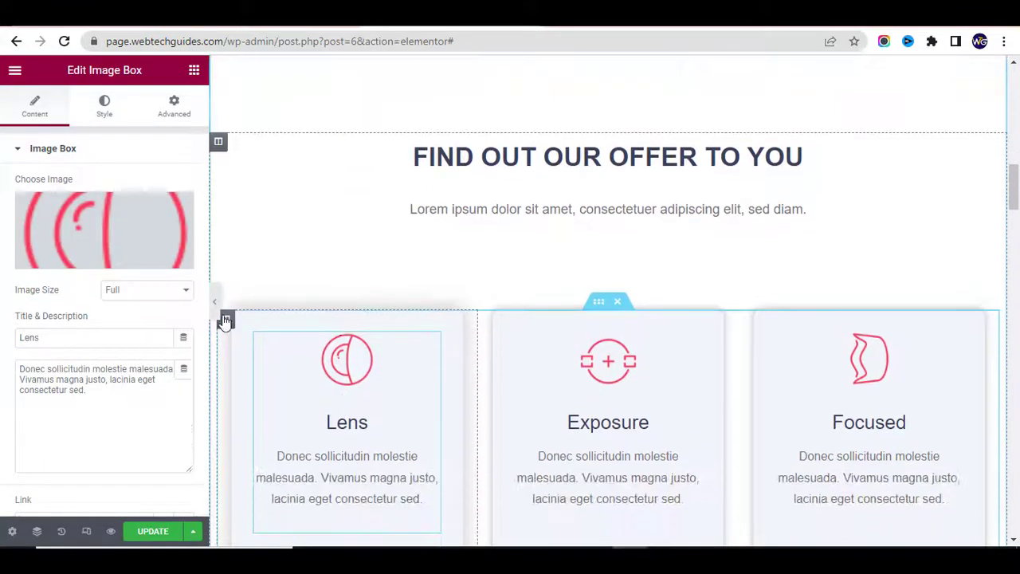
click(28, 225)
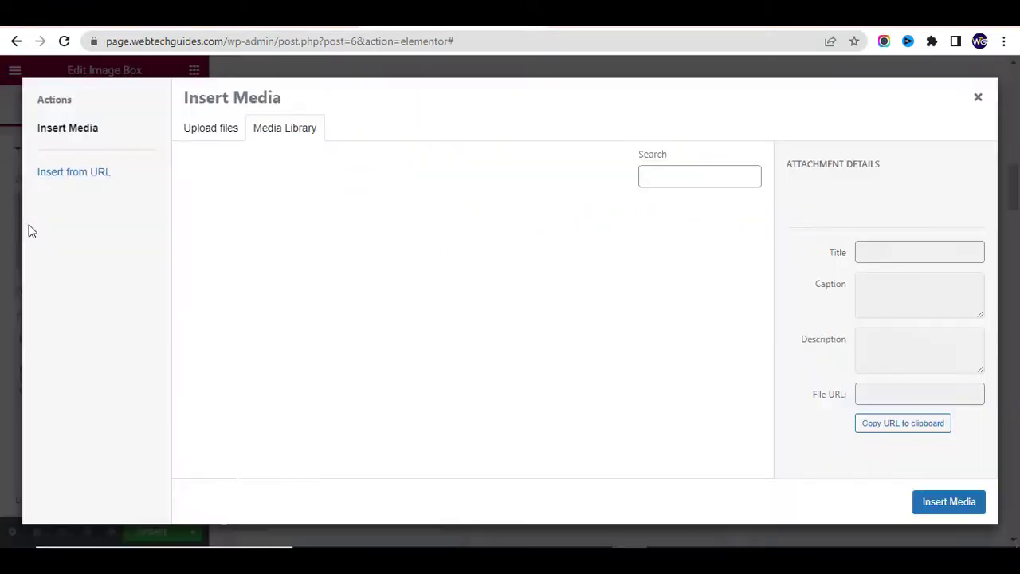
click(978, 99)
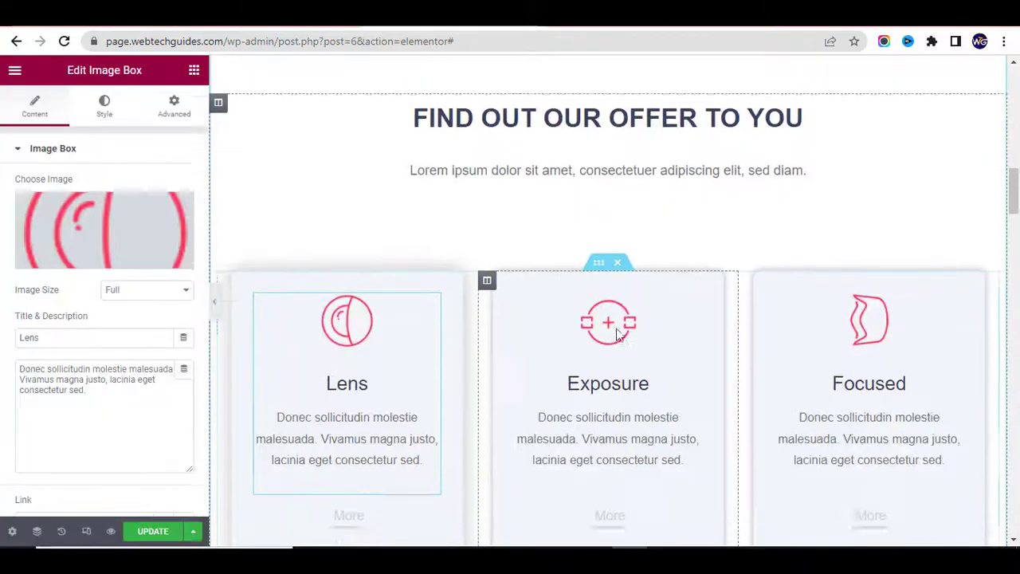
scroll(489, 300, down, 6)
scroll(489, 299, down, 2)
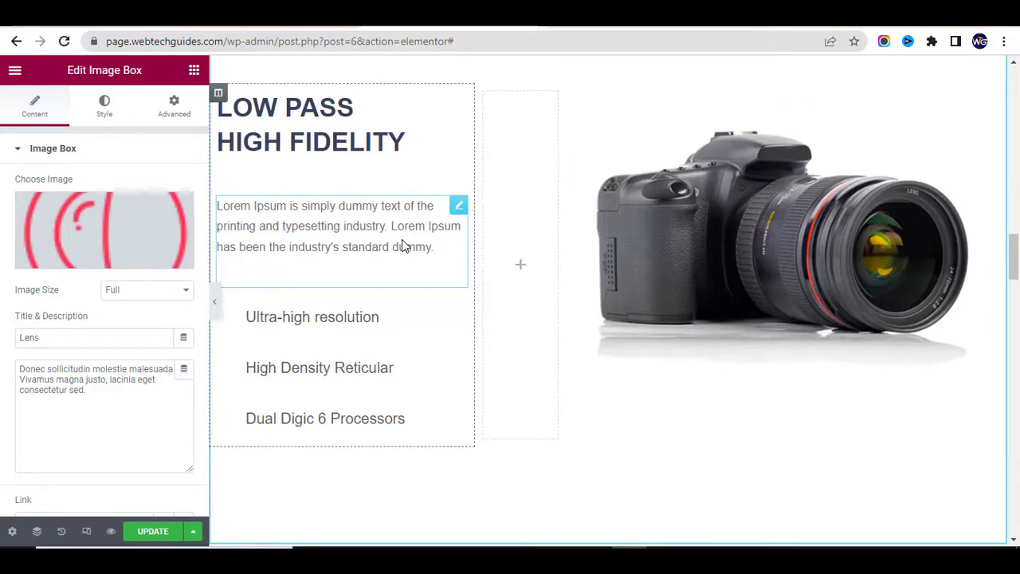
Step: Open the LOW PASS camera photo's settings (Large - 1024) and scroll through stats, portfolio and testimonials
click(760, 211)
scroll(311, 278, down, 5)
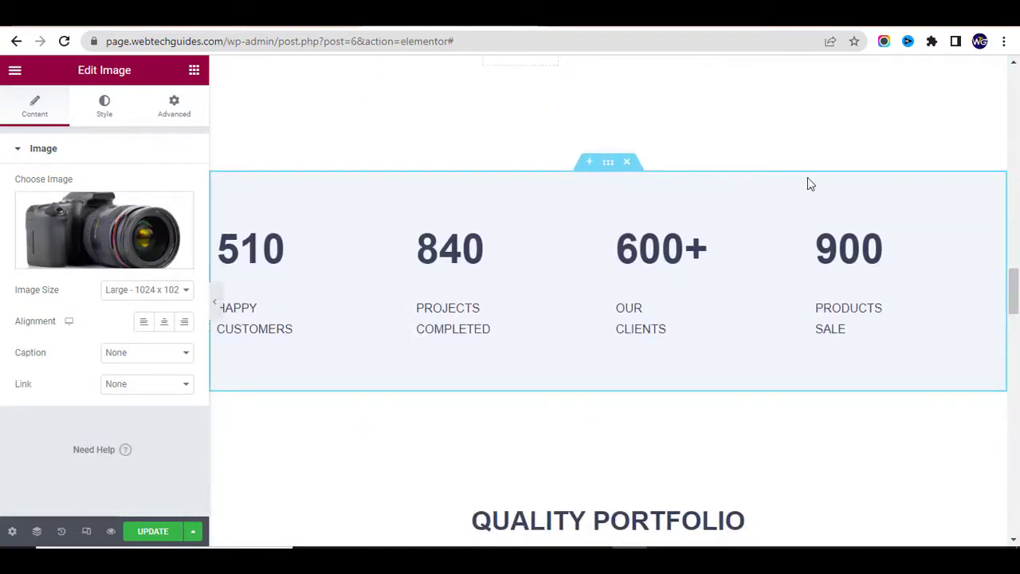
scroll(931, 194, up, 5)
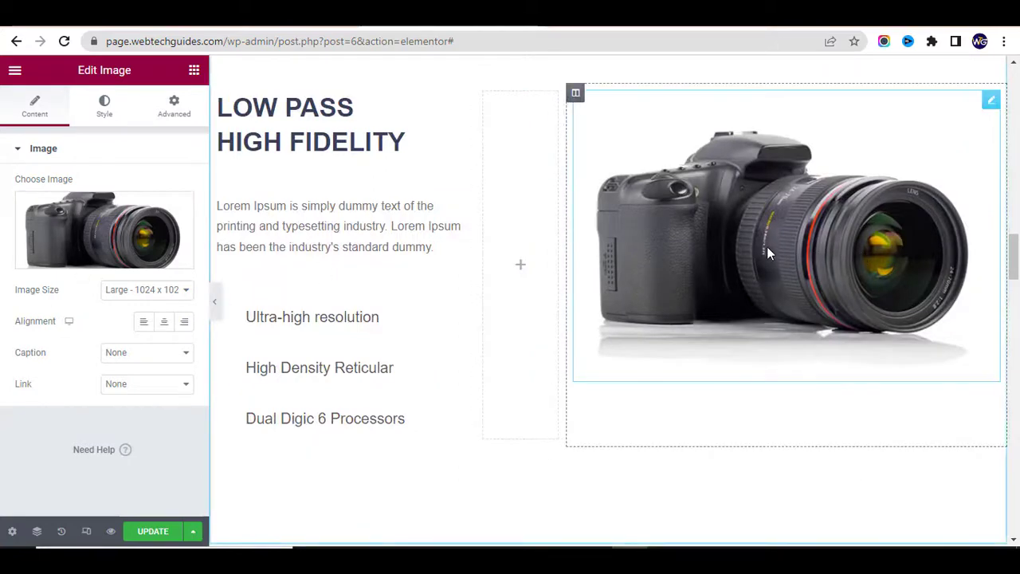
scroll(761, 249, up, 1)
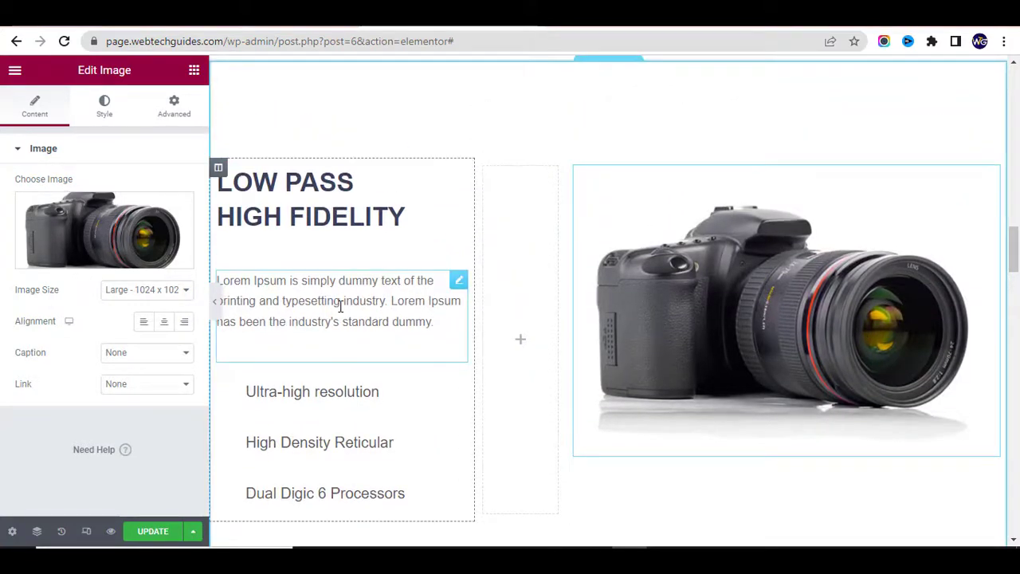
scroll(360, 319, down, 8)
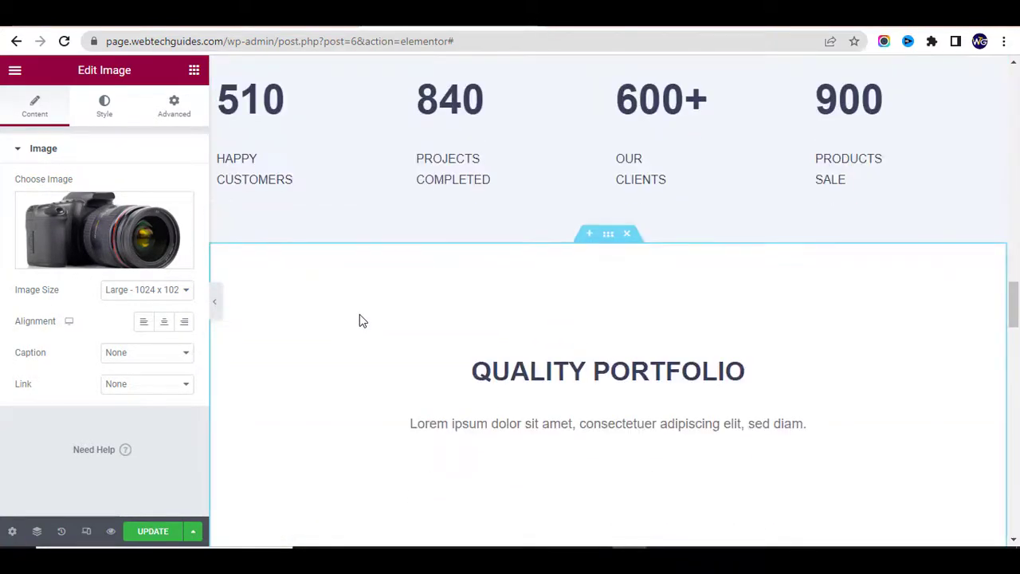
scroll(360, 319, down, 3)
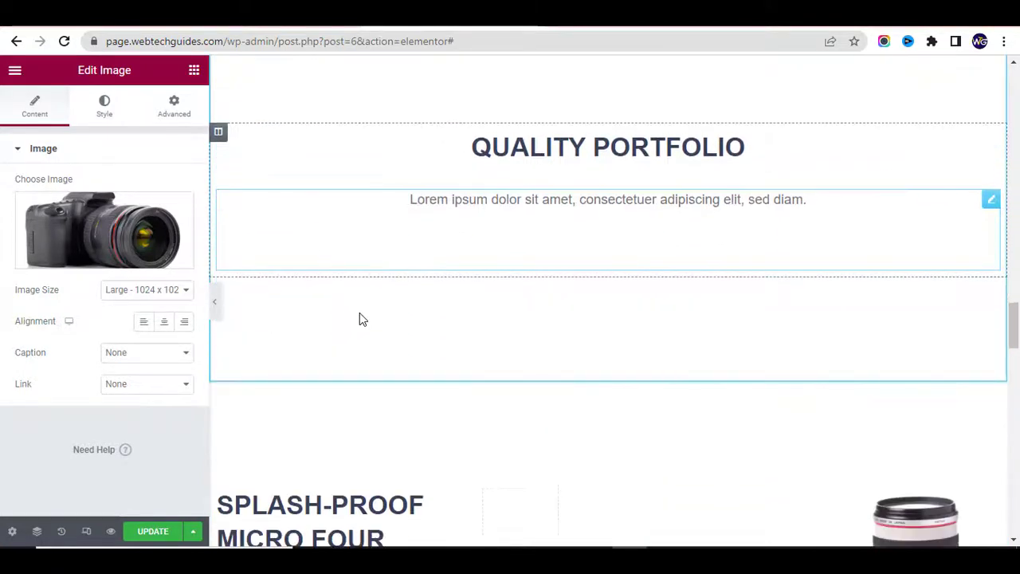
scroll(360, 319, down, 12)
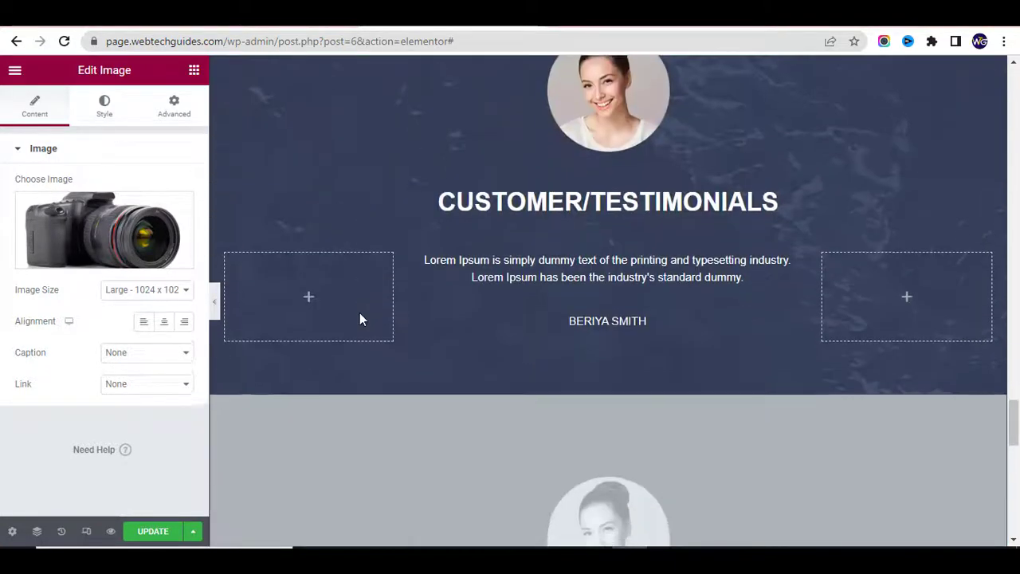
scroll(360, 313, down, 15)
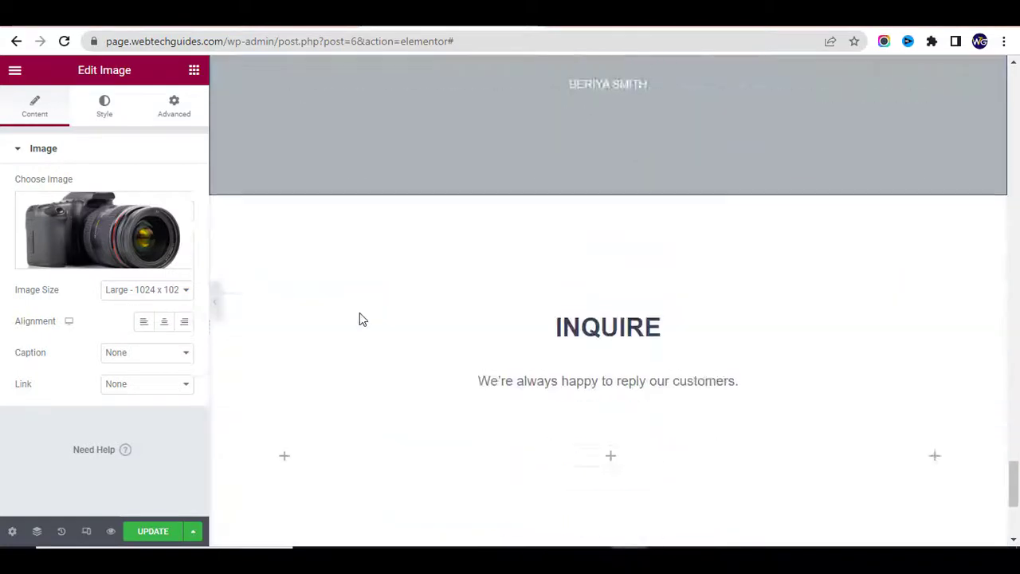
scroll(360, 313, down, 3)
scroll(360, 313, up, 8)
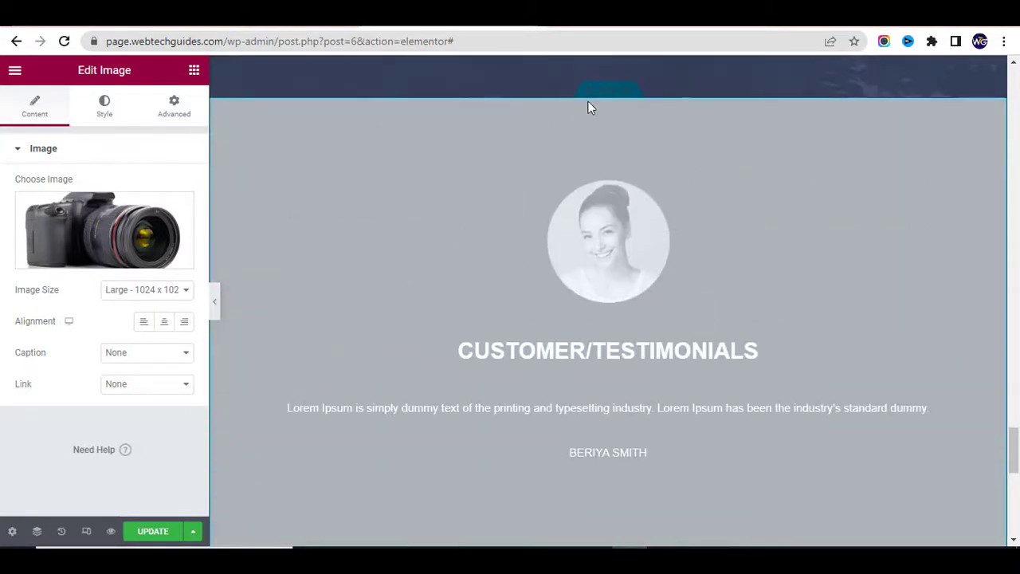
scroll(599, 171, up, 2)
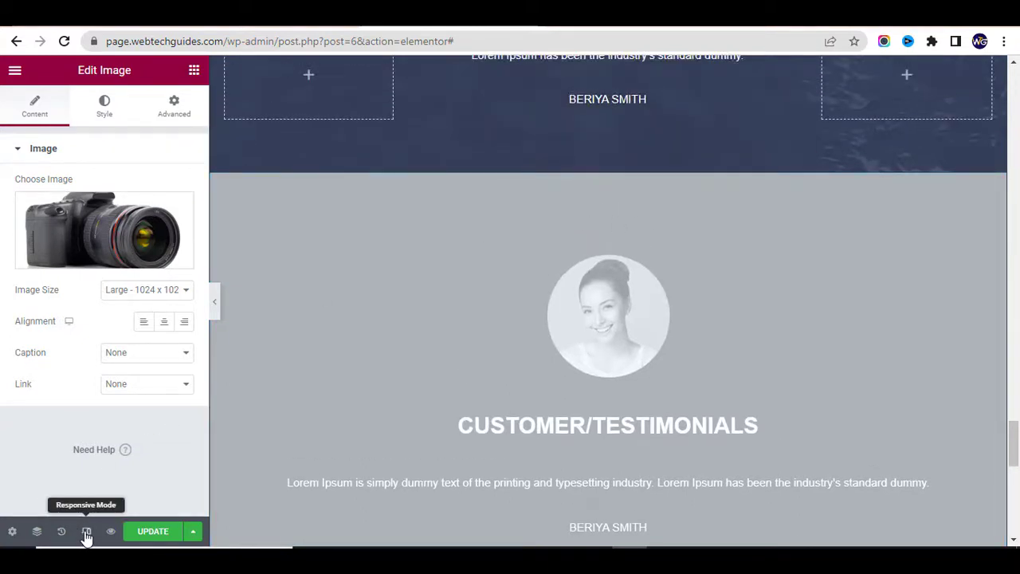
Step: Preview the landing page at tablet width and scroll through it
click(86, 532)
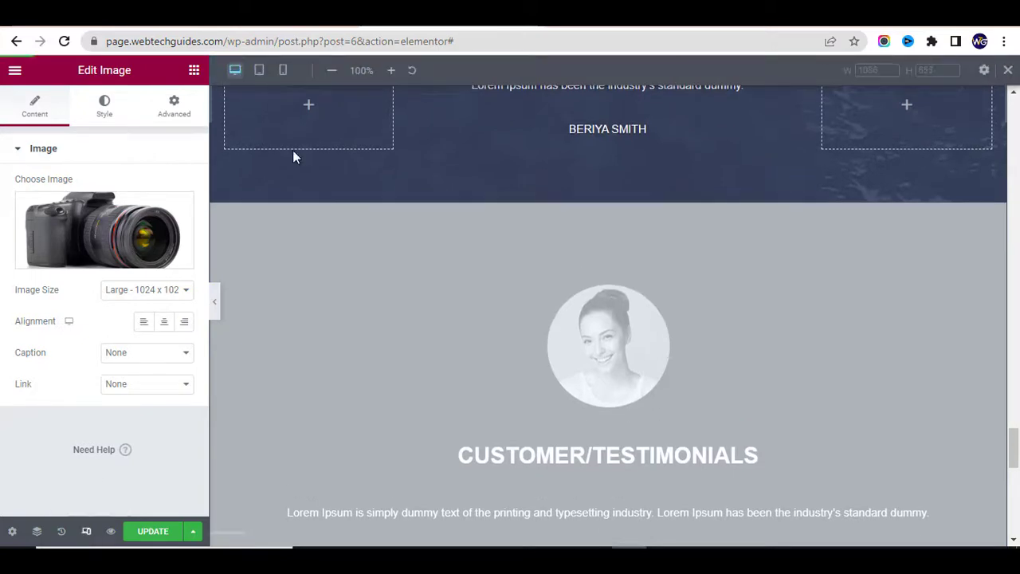
click(259, 70)
scroll(542, 287, up, 10)
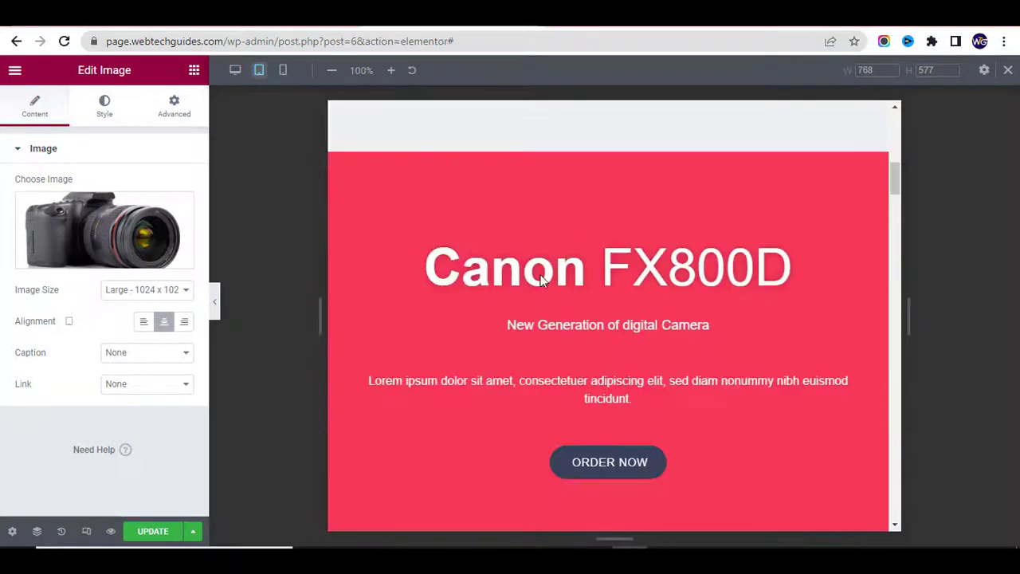
scroll(540, 275, up, 3)
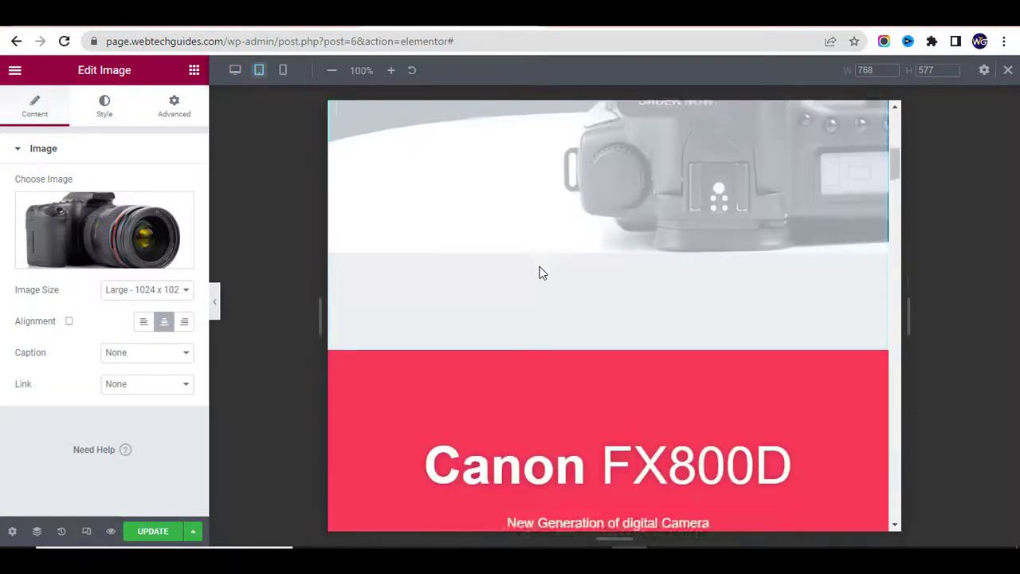
scroll(540, 273, down, 5)
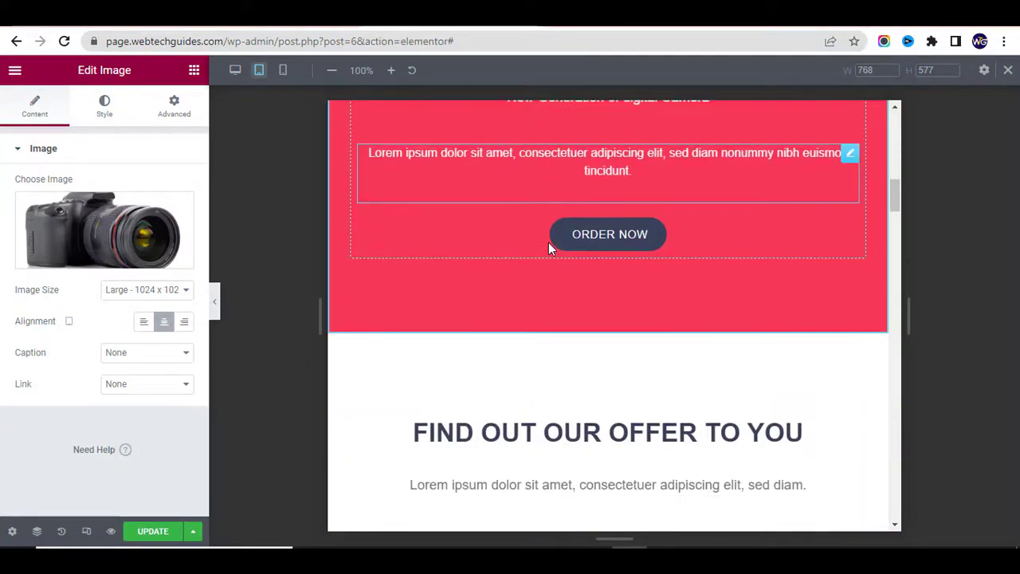
scroll(549, 242, down, 8)
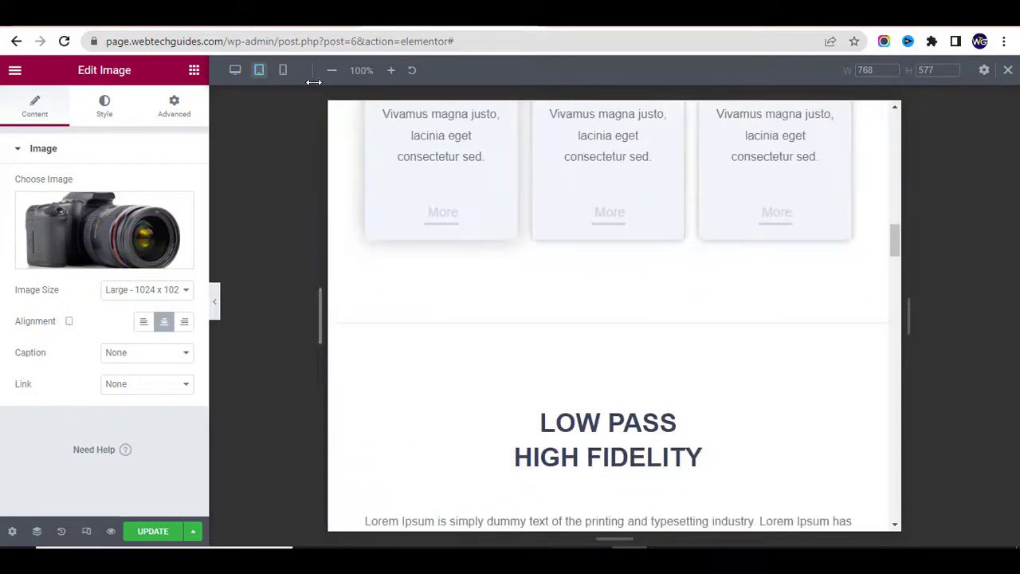
Step: Switch to the mobile-width preview and scroll down through the page
click(282, 71)
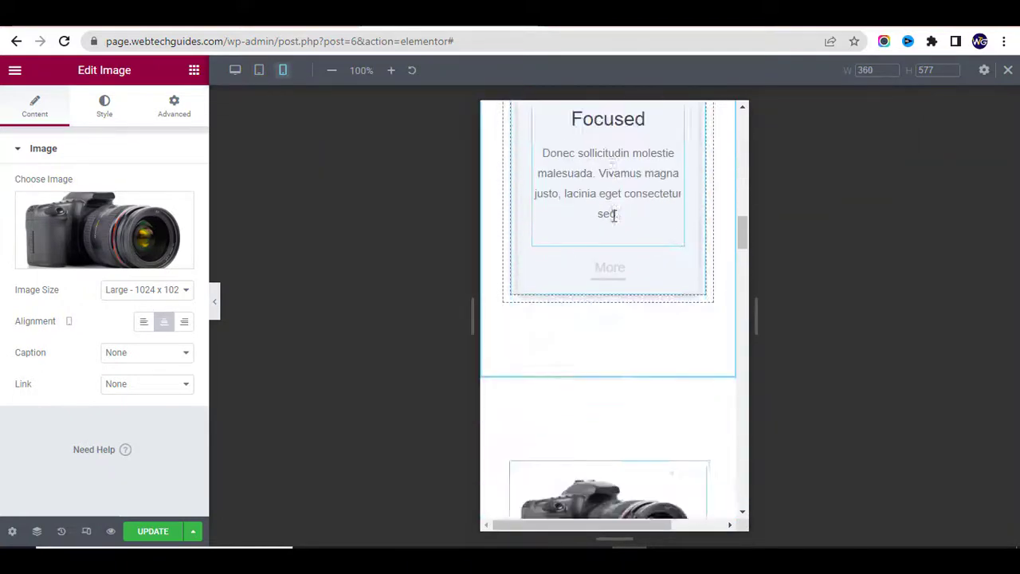
scroll(614, 215, up, 8)
scroll(612, 211, down, 3)
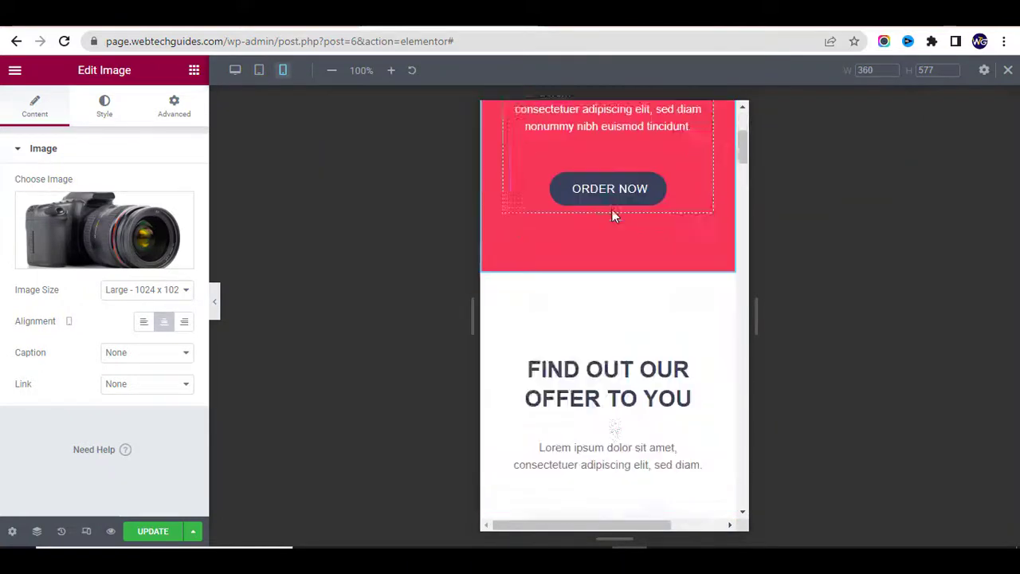
scroll(612, 212, down, 15)
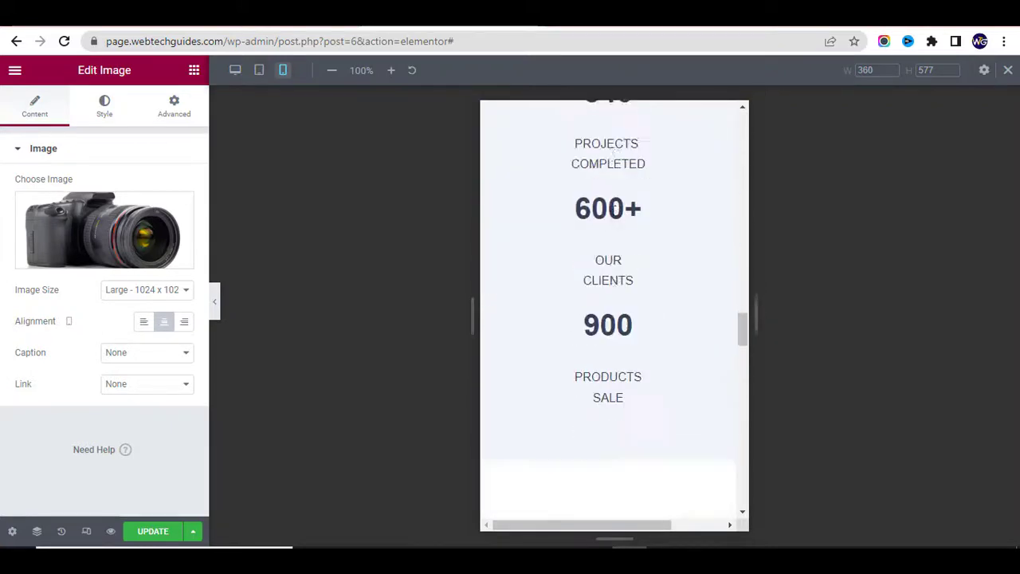
scroll(612, 223, down, 15)
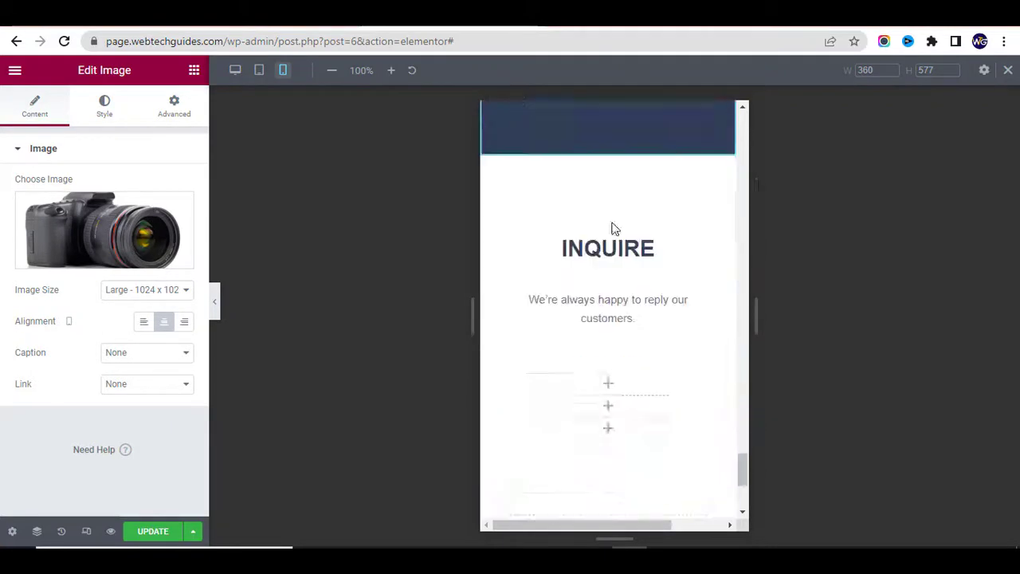
scroll(611, 228, down, 3)
Step: Save the page with UPDATE and scroll the mobile preview back to the Canon FX800D hero
click(148, 534)
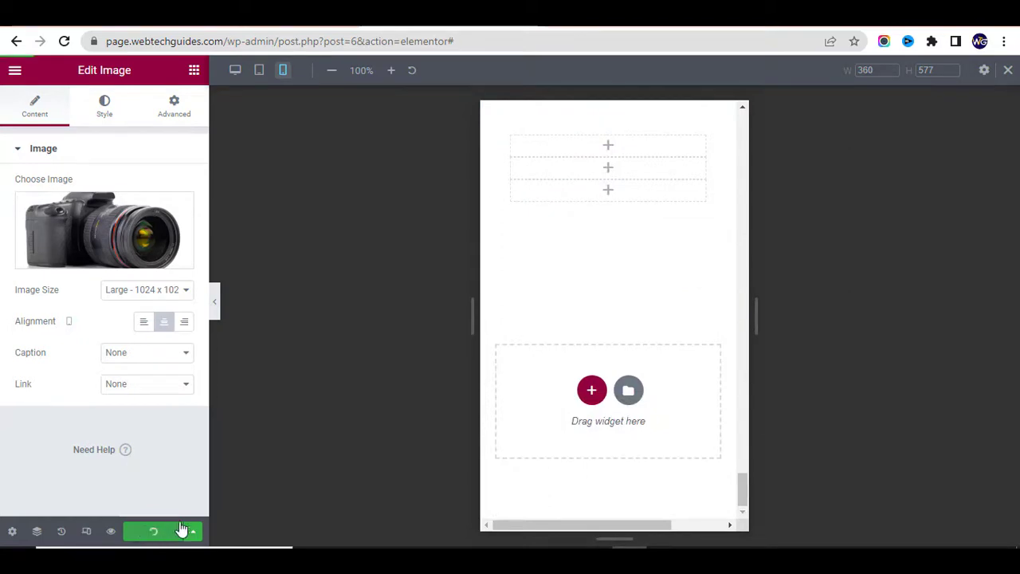
scroll(550, 406, up, 10)
scroll(558, 396, up, 5)
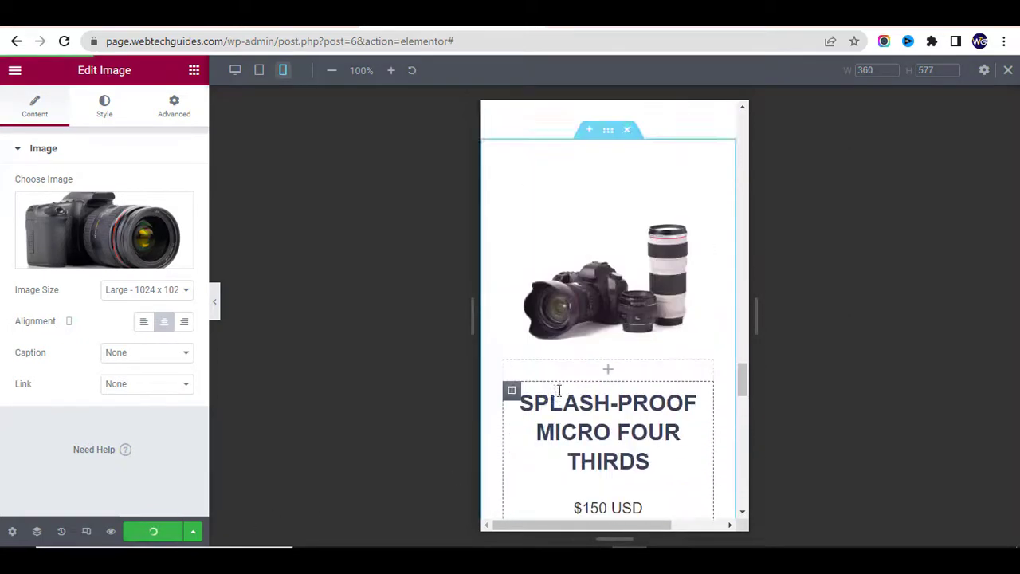
scroll(558, 394, down, 5)
scroll(558, 393, up, 1)
scroll(558, 394, up, 10)
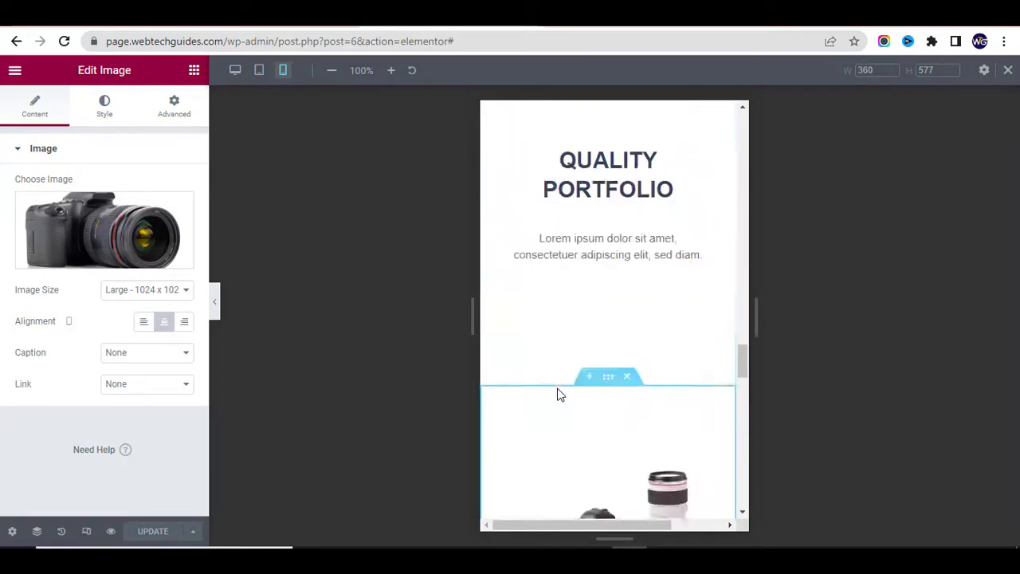
scroll(607, 310, up, 4)
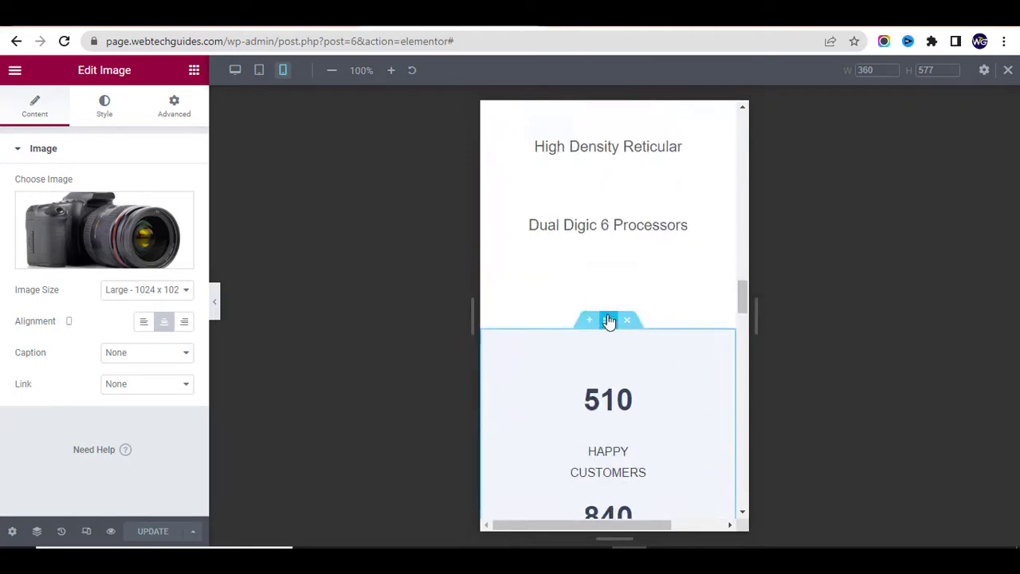
scroll(613, 287, up, 3)
scroll(616, 268, up, 10)
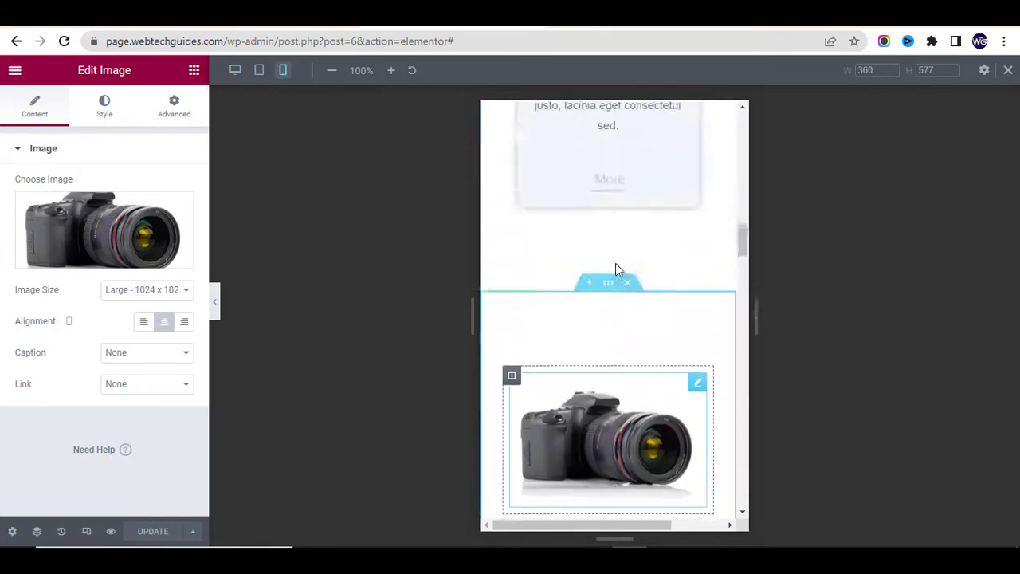
scroll(631, 220, up, 10)
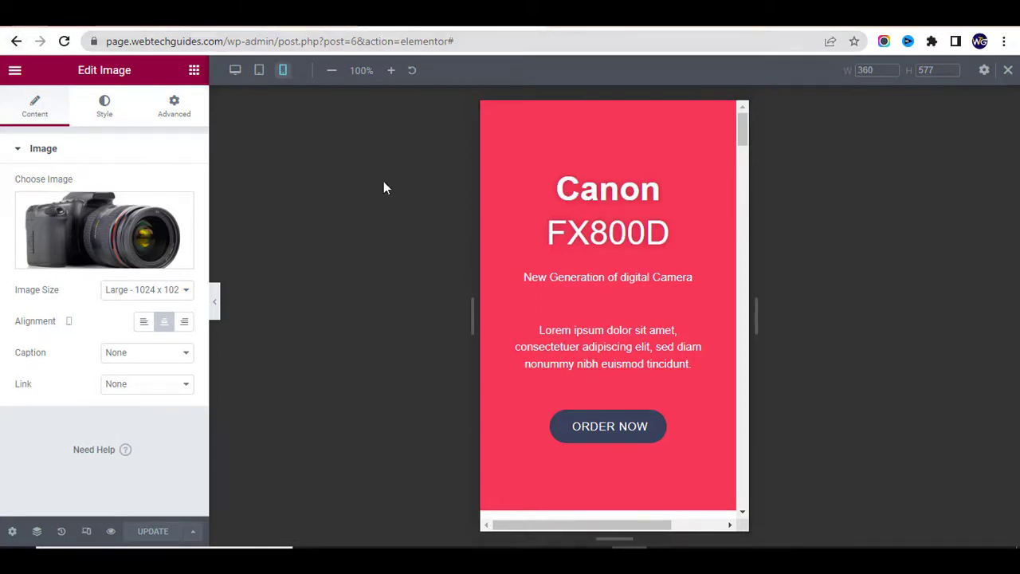
Step: Leave the editor for the WordPress pages list and reload it to show Landing Page
click(16, 41)
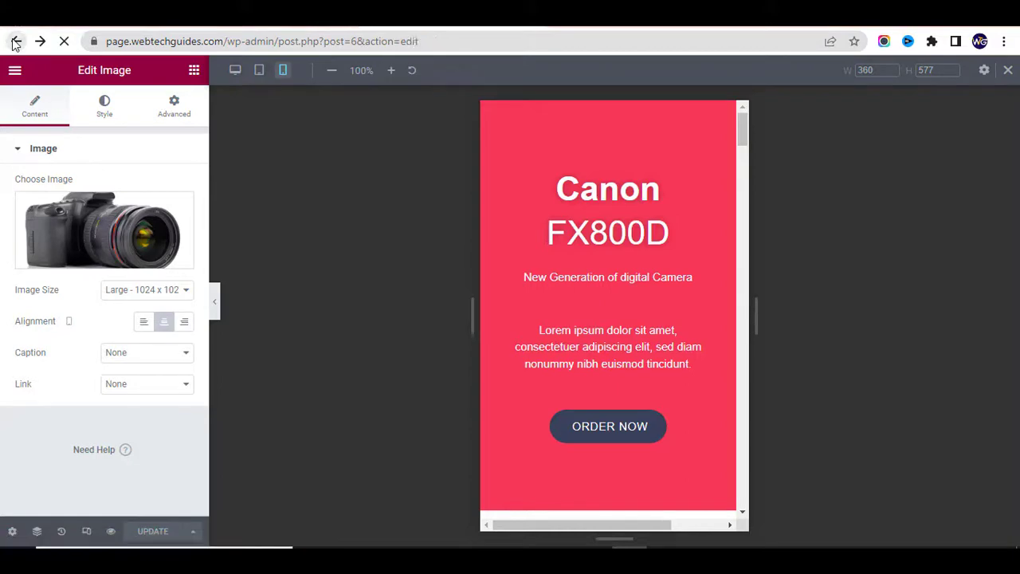
click(16, 41)
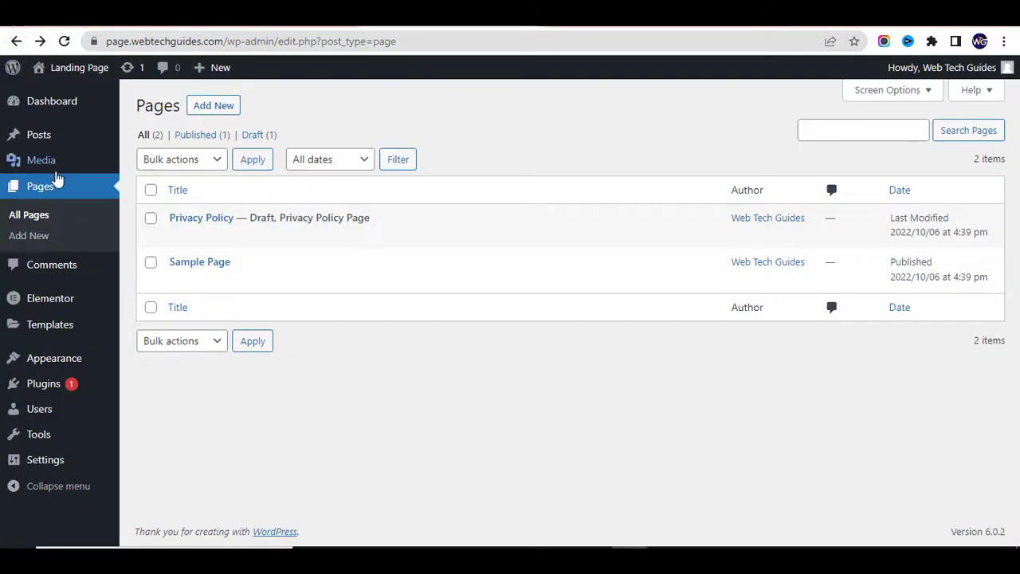
right_click(388, 116)
click(418, 158)
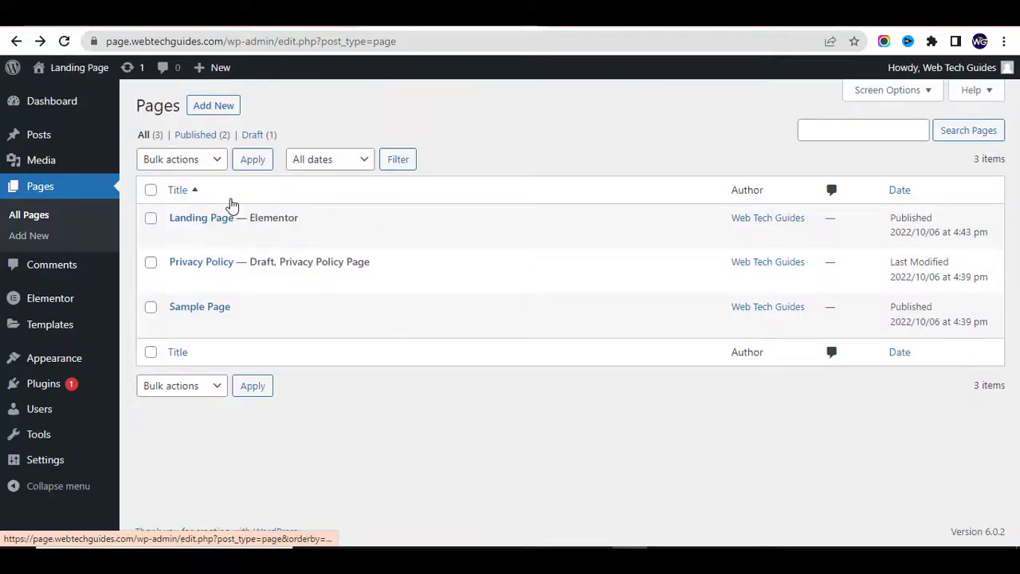
Step: Visit the live site from the admin bar's site name menu
mouse_move(75, 74)
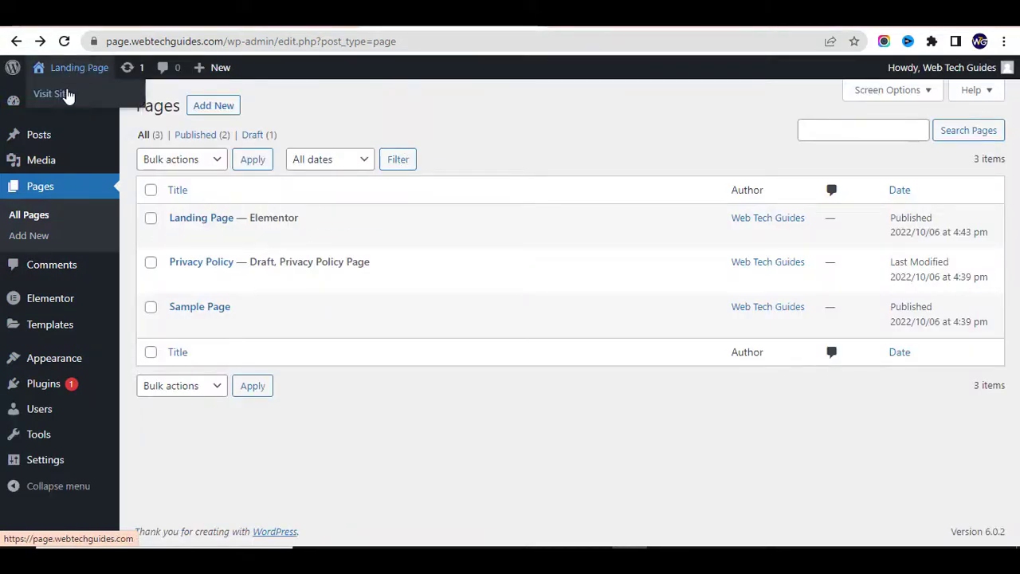
click(49, 94)
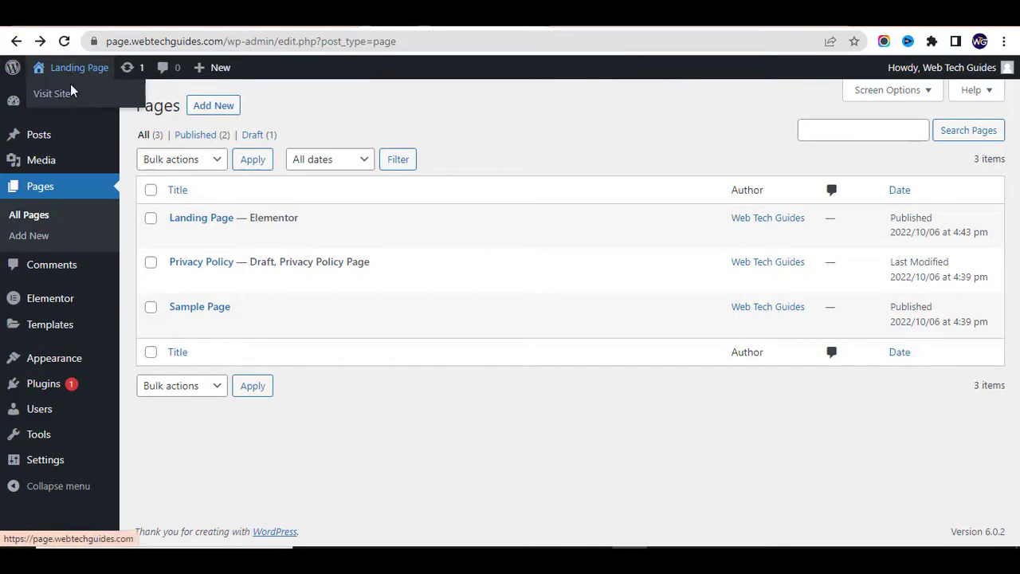
click(72, 80)
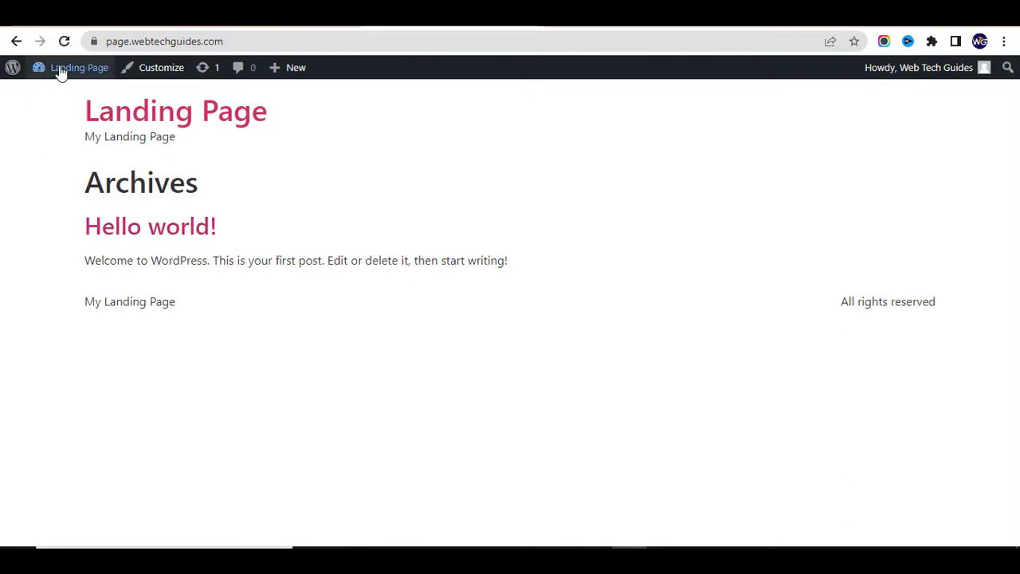
Step: Return to the admin Dashboard with its PHP Update notice, Elementor Overview and Quick Draft panels
mouse_move(62, 70)
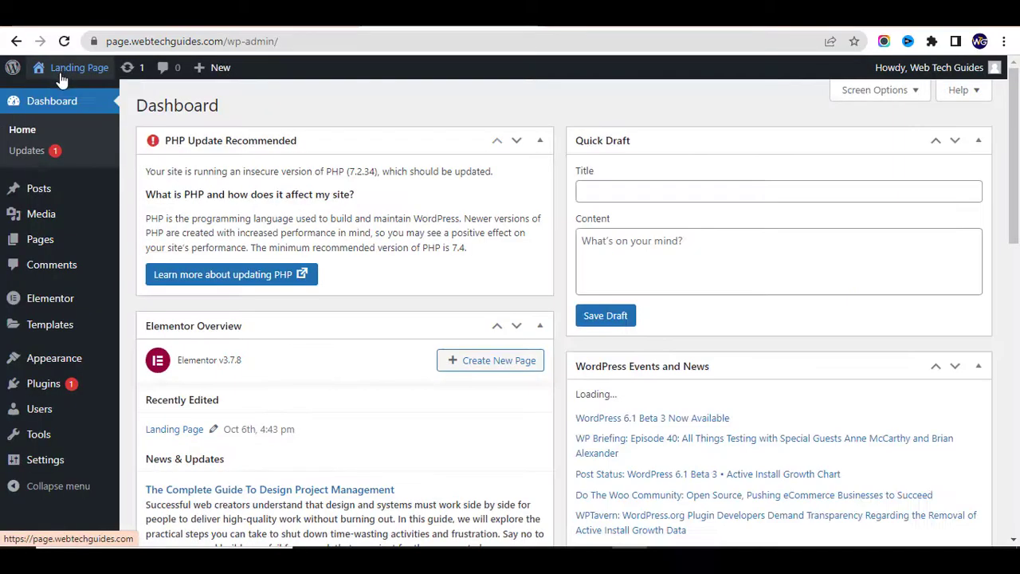
mouse_move(101, 329)
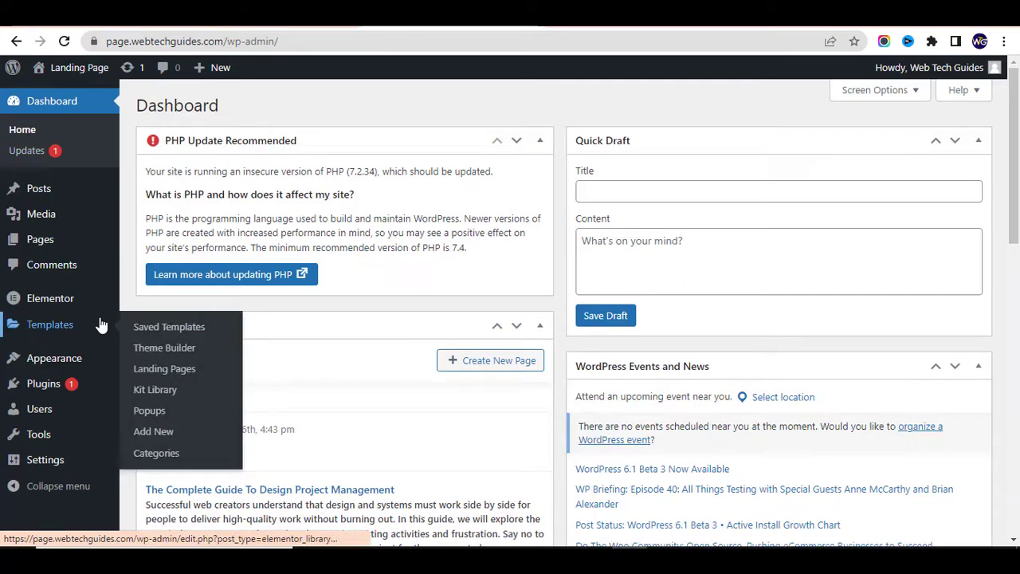
mouse_move(92, 298)
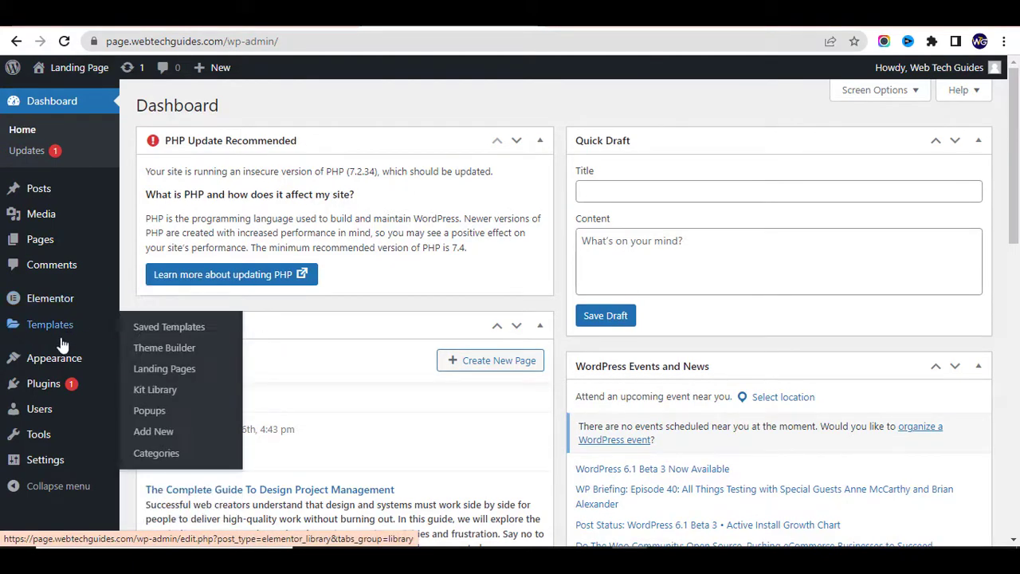
mouse_move(71, 378)
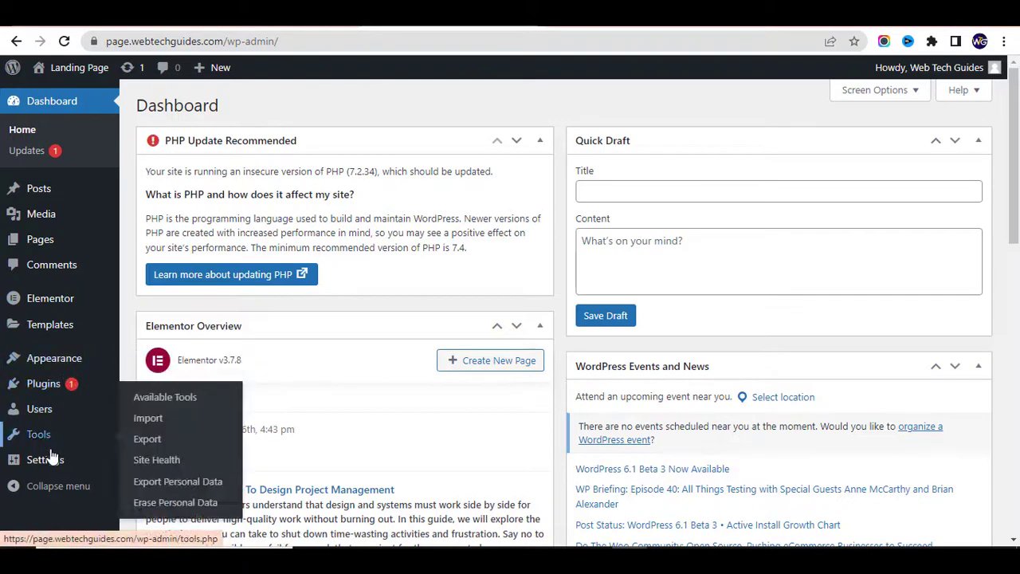
mouse_move(56, 460)
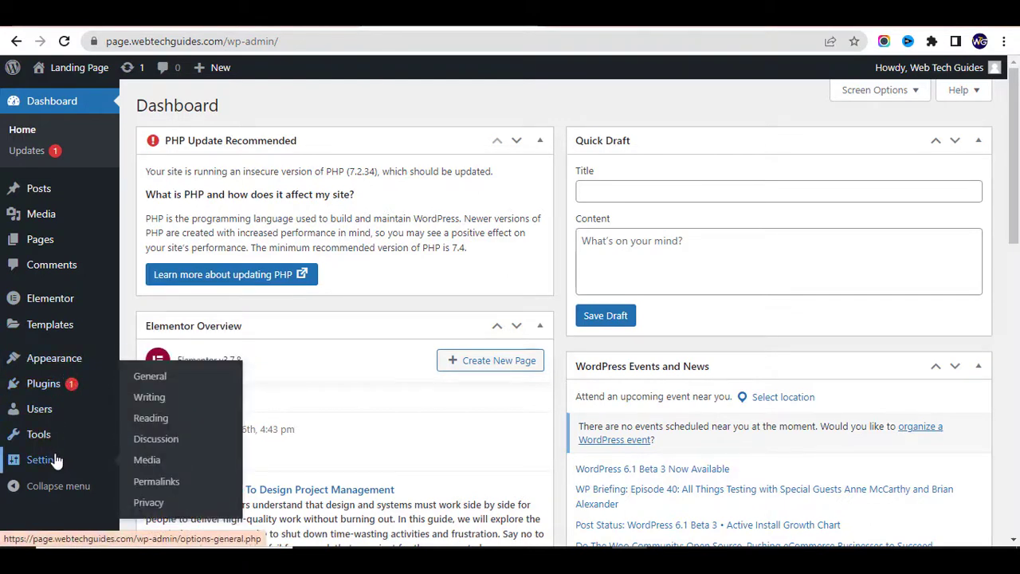
Step: In Settings > Reading, set the homepage to the static page 'Landing Page' and save
click(145, 419)
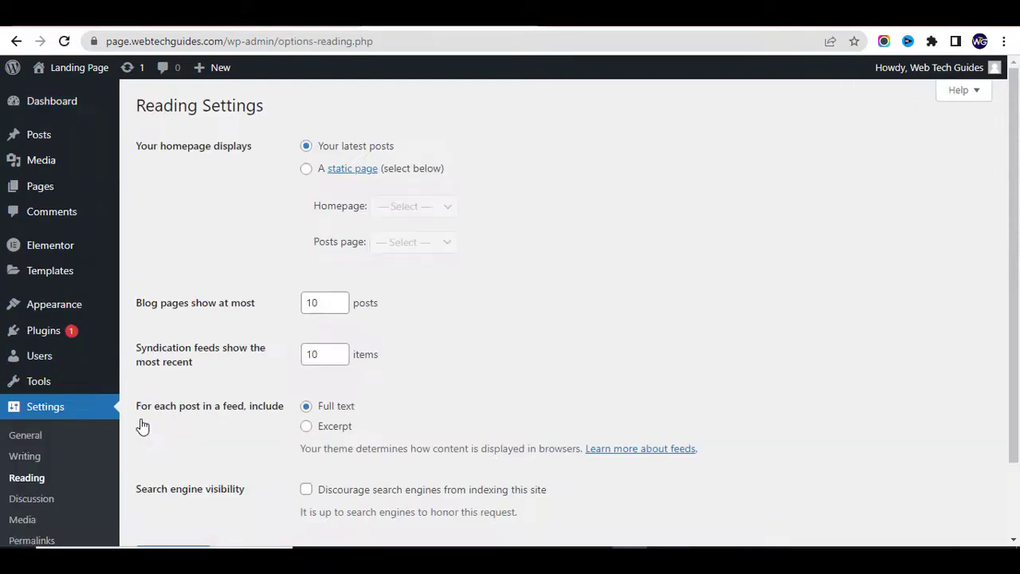
click(305, 170)
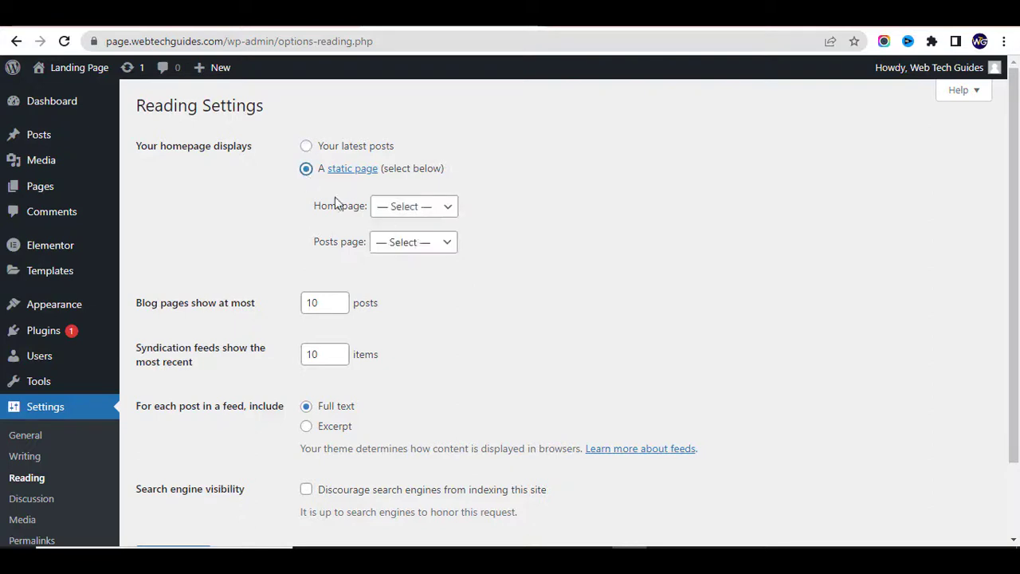
click(401, 210)
click(403, 242)
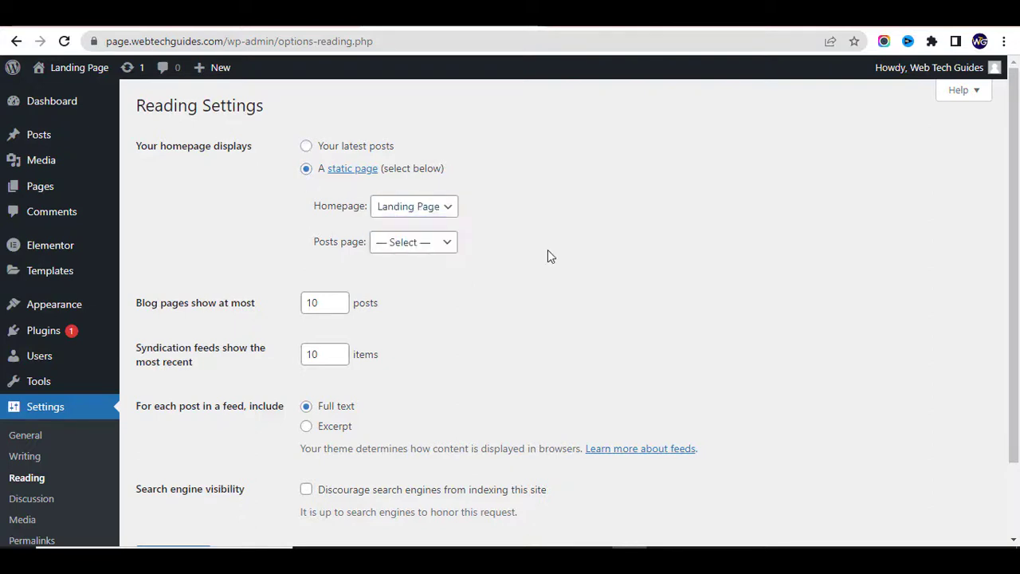
scroll(517, 287, down, 2)
click(195, 468)
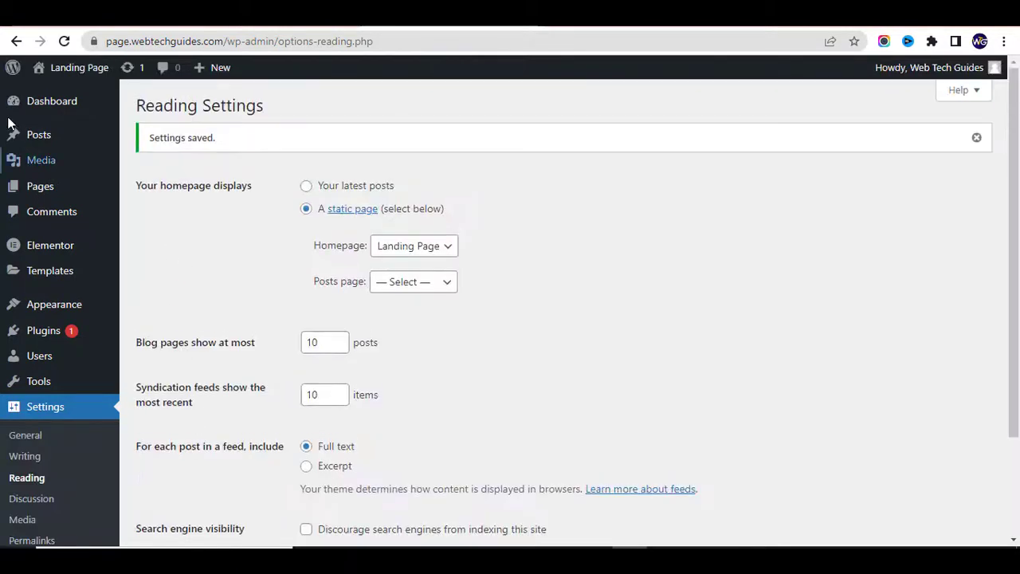
Step: Visit the live site and scroll the Canon FX800D homepage from hero through INQUIRE and back
mouse_move(74, 87)
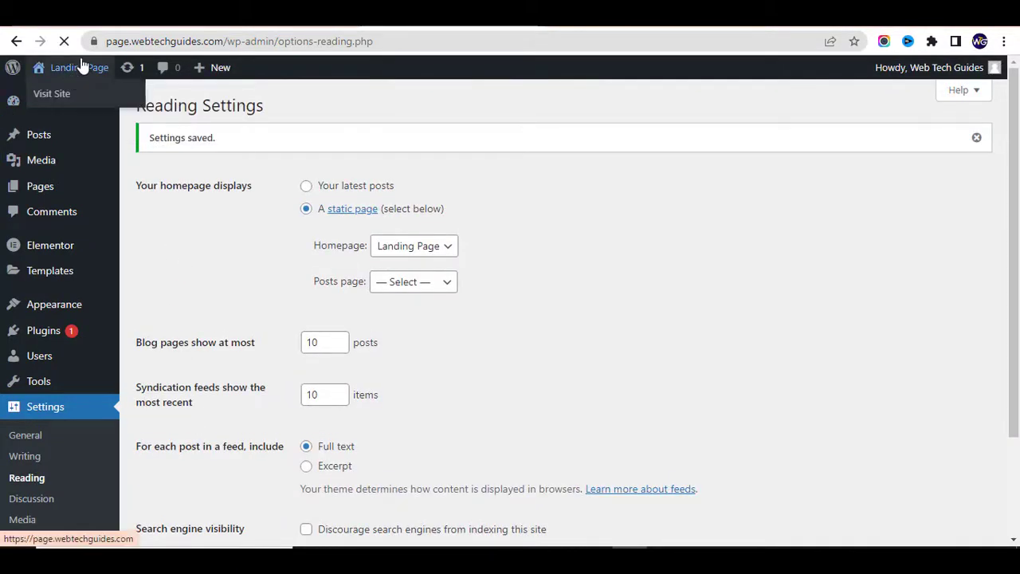
click(84, 68)
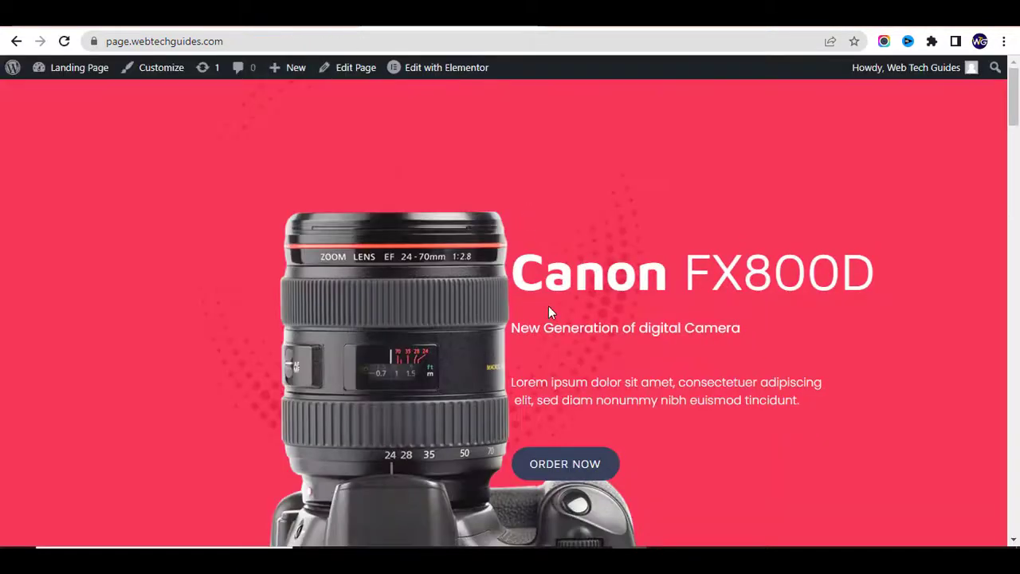
scroll(544, 296, down, 8)
scroll(542, 294, down, 10)
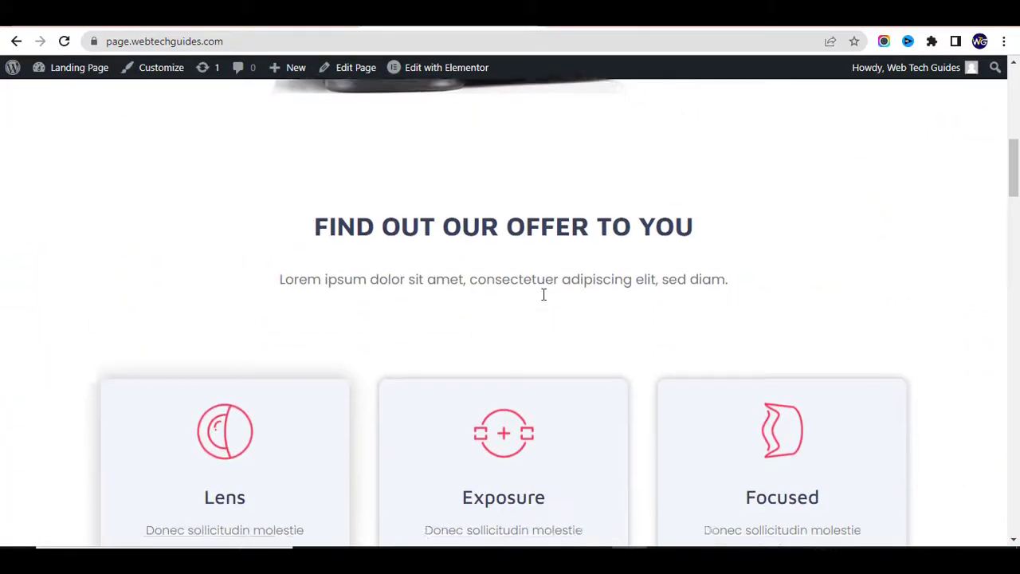
scroll(542, 300, up, 18)
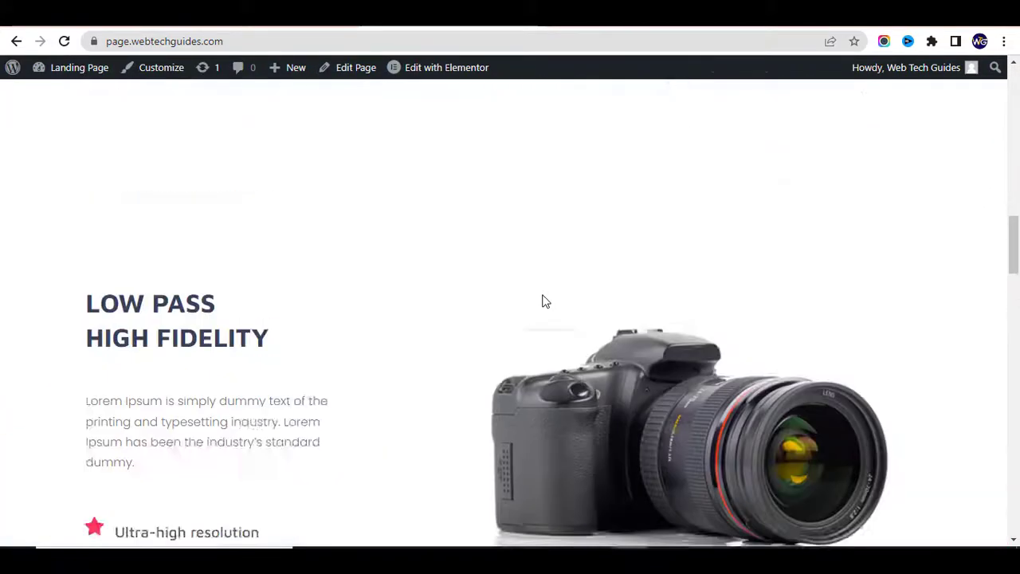
scroll(538, 275, down, 20)
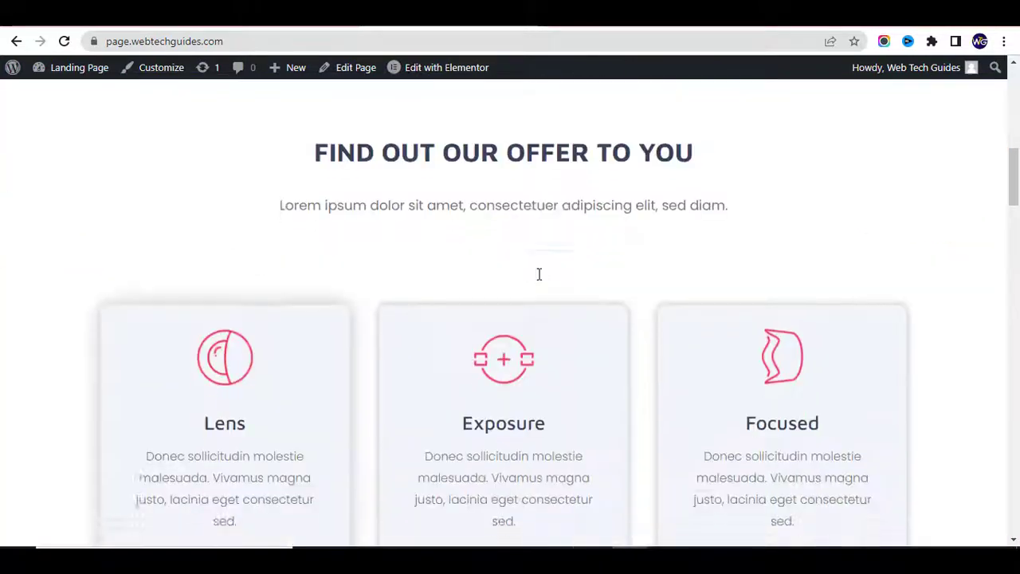
scroll(539, 272, down, 10)
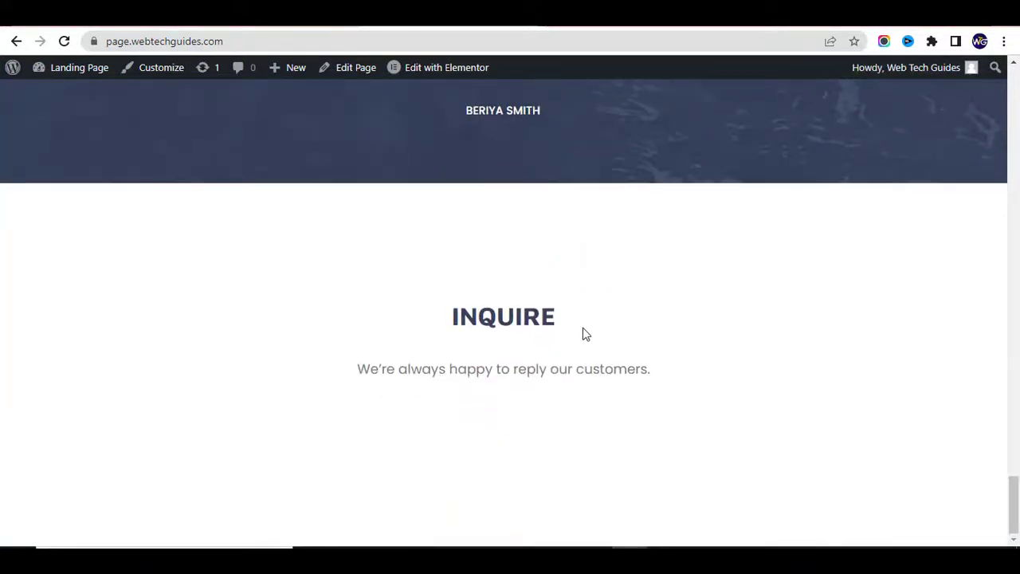
scroll(581, 332, up, 20)
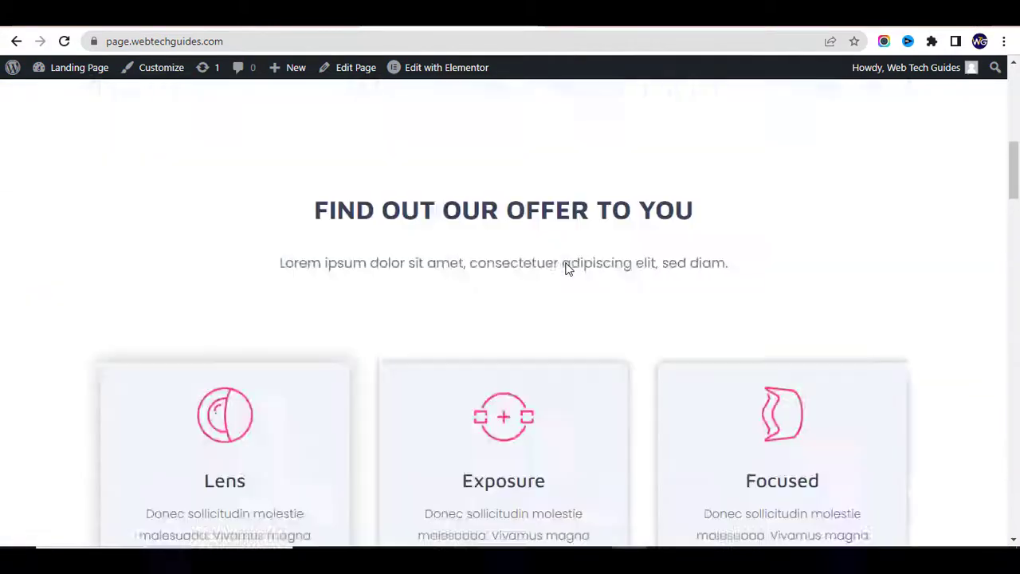
scroll(566, 269, up, 5)
scroll(699, 210, down, 1)
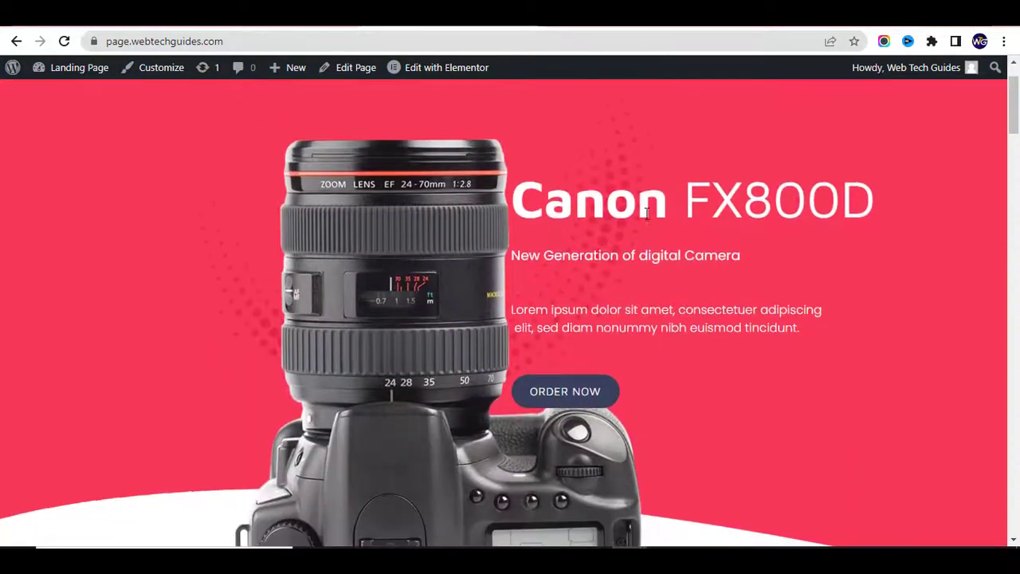
scroll(599, 178, up, 1)
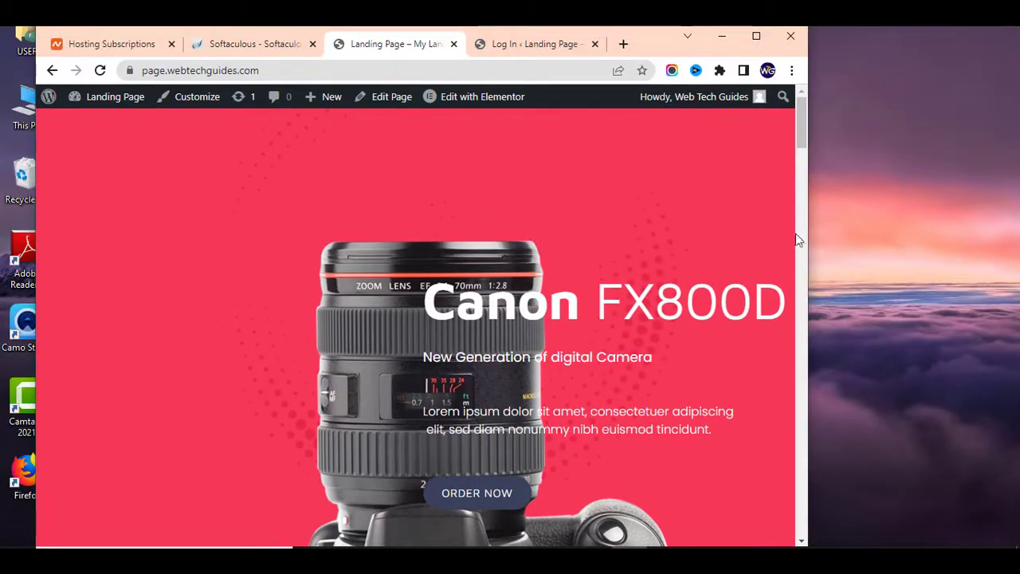
Step: Narrow the browser to phone width and scroll the homepage down to the stacked counters and testimonials
drag(807, 235, 377, 234)
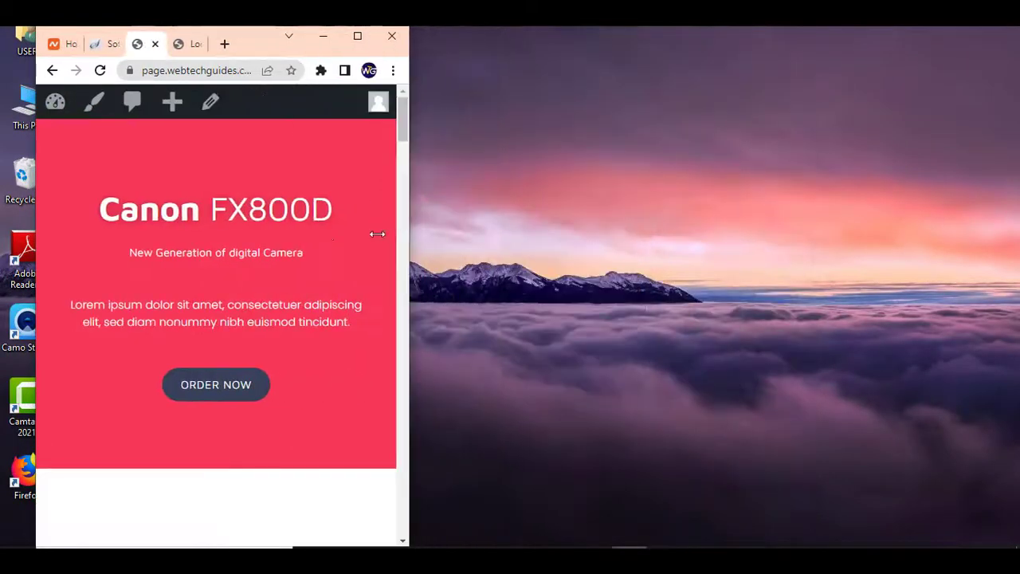
scroll(280, 282, down, 5)
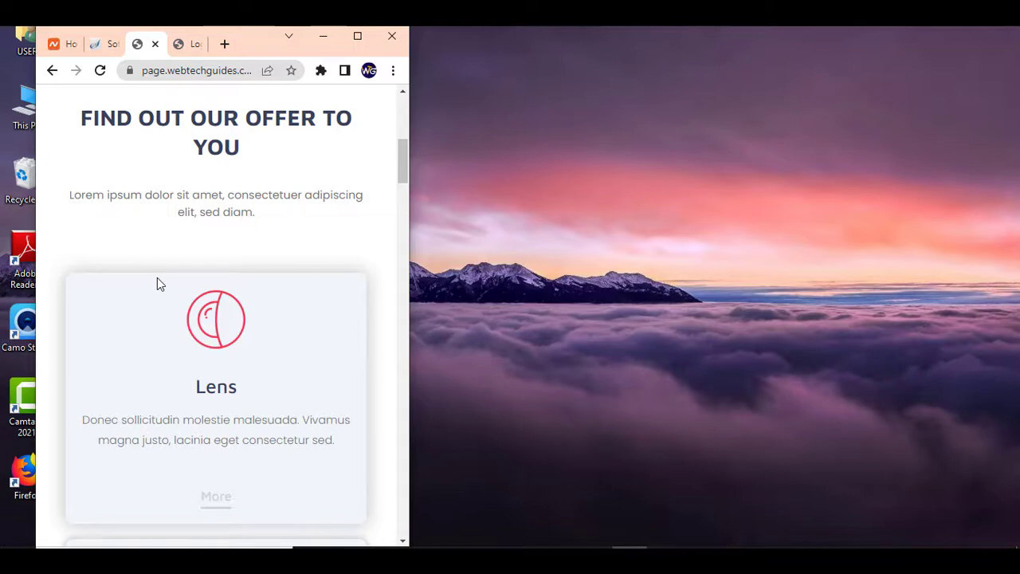
scroll(162, 285, down, 2)
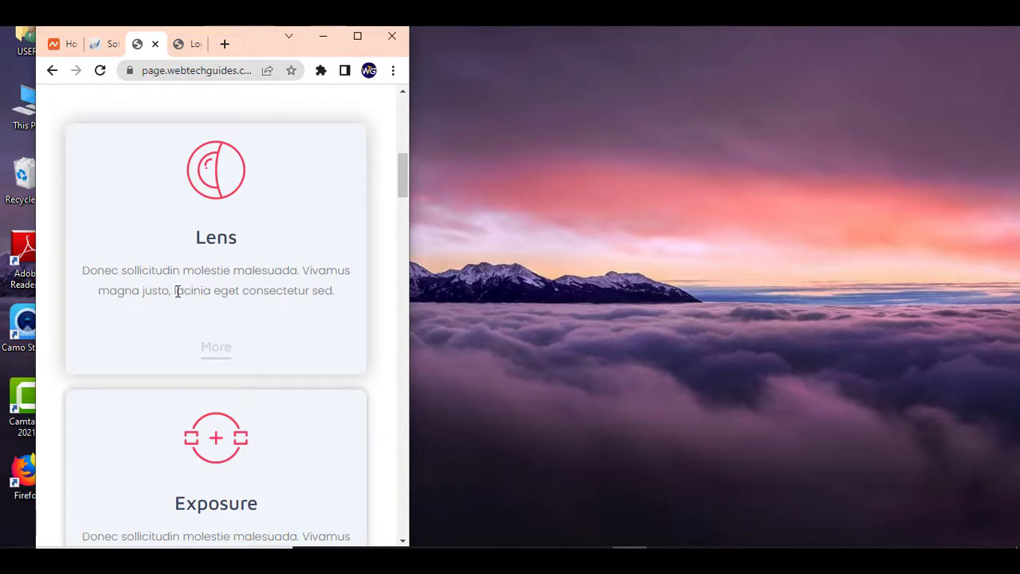
scroll(179, 287, down, 10)
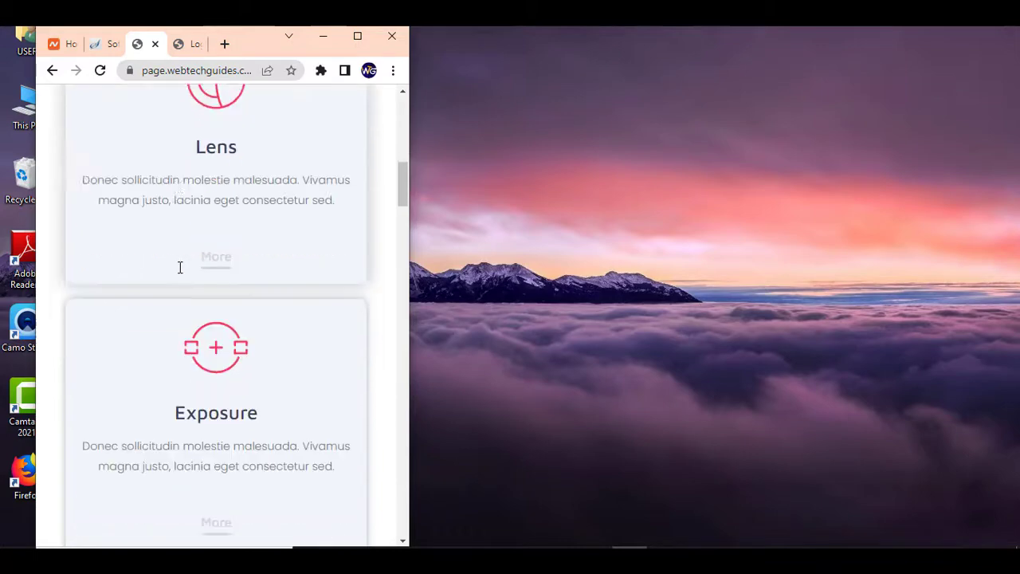
scroll(179, 267, down, 12)
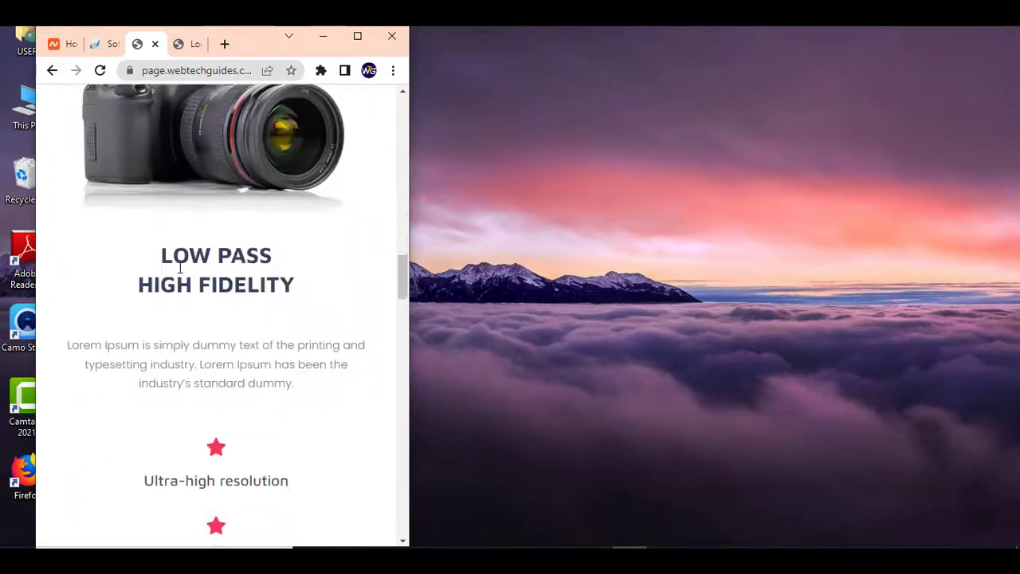
scroll(179, 267, down, 10)
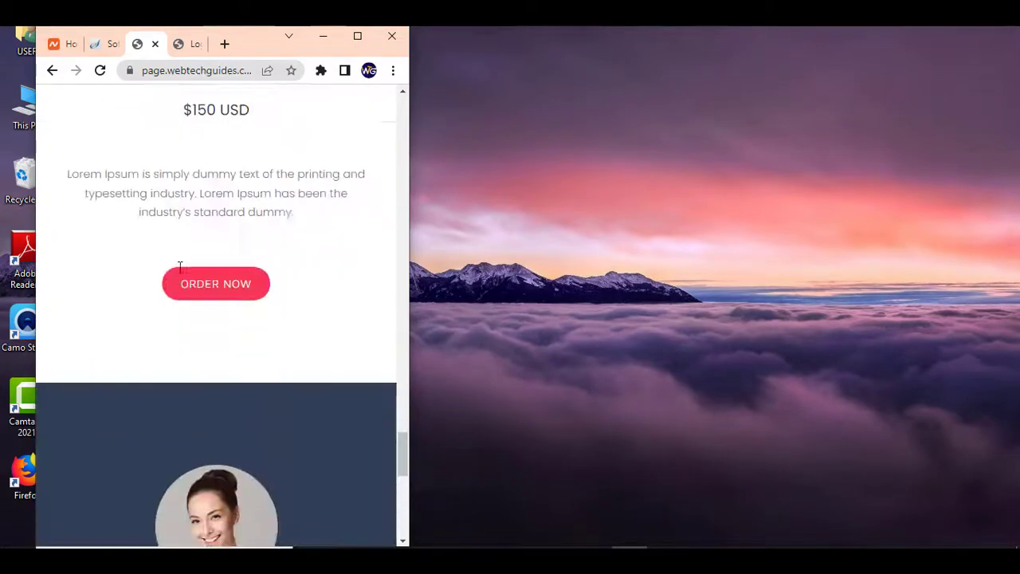
scroll(165, 272, up, 15)
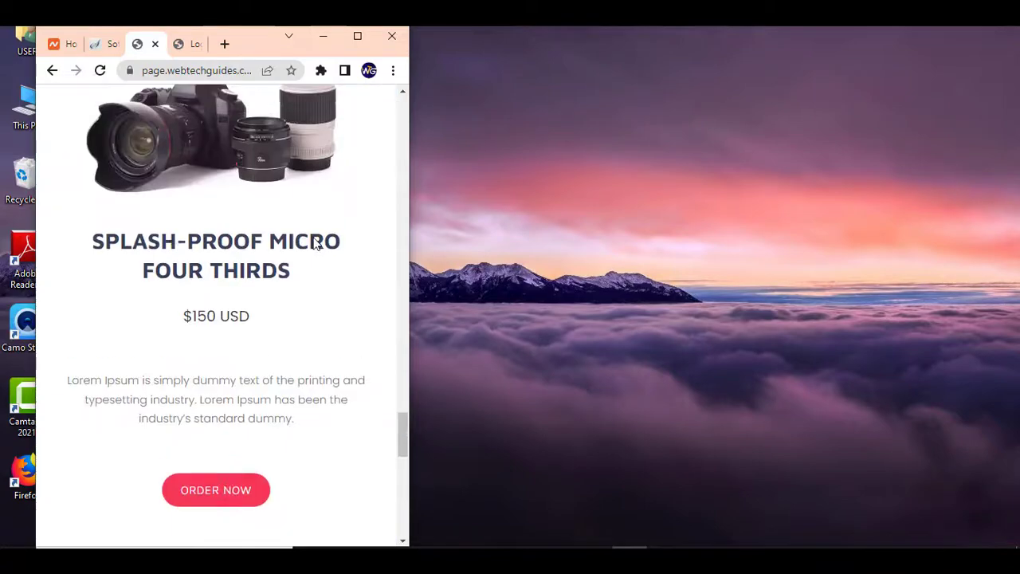
scroll(311, 232, up, 3)
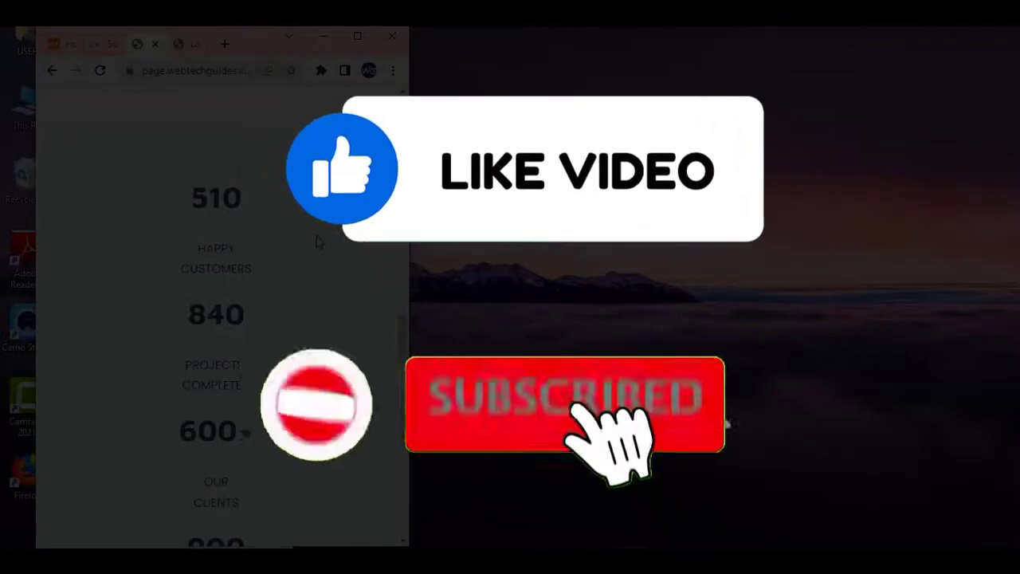
scroll(317, 241, down, 10)
scroll(290, 293, down, 10)
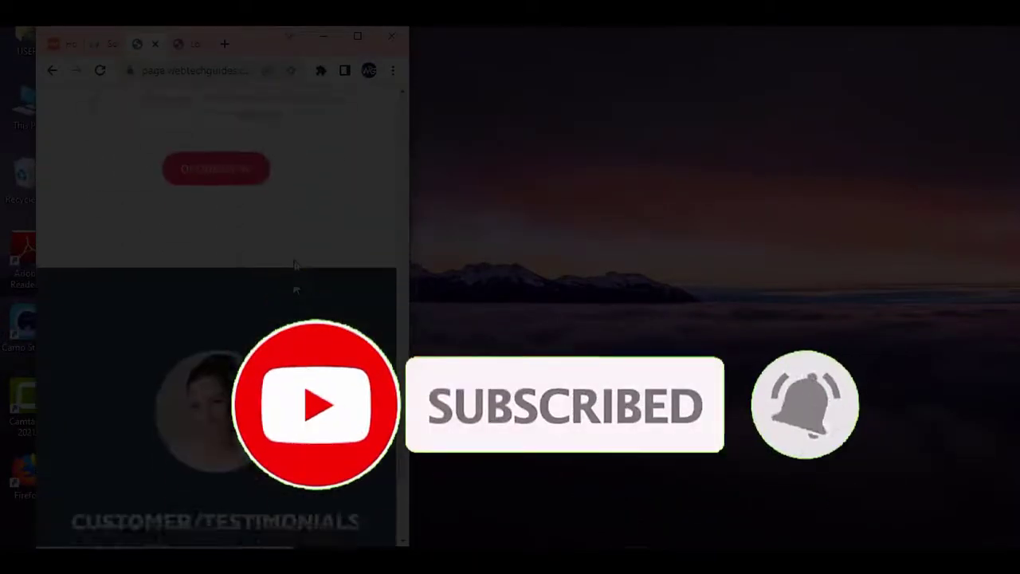